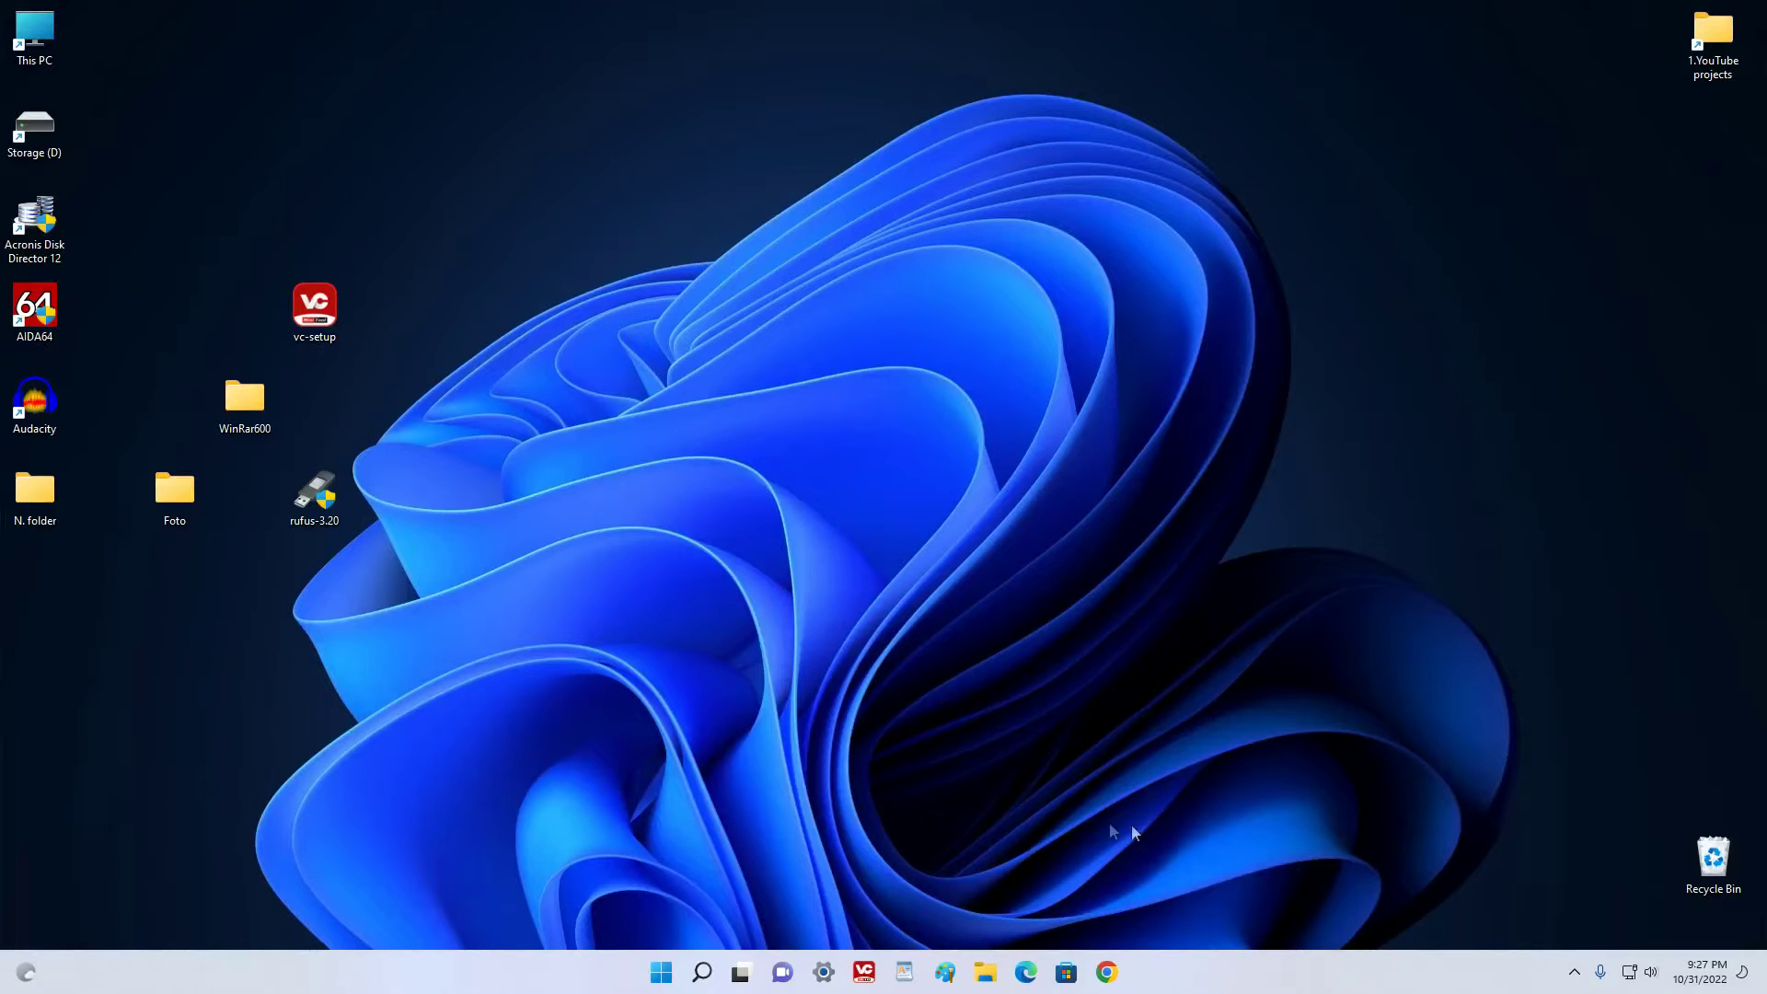
Open File Explorer to This PC from the taskbar
left_click(989, 973)
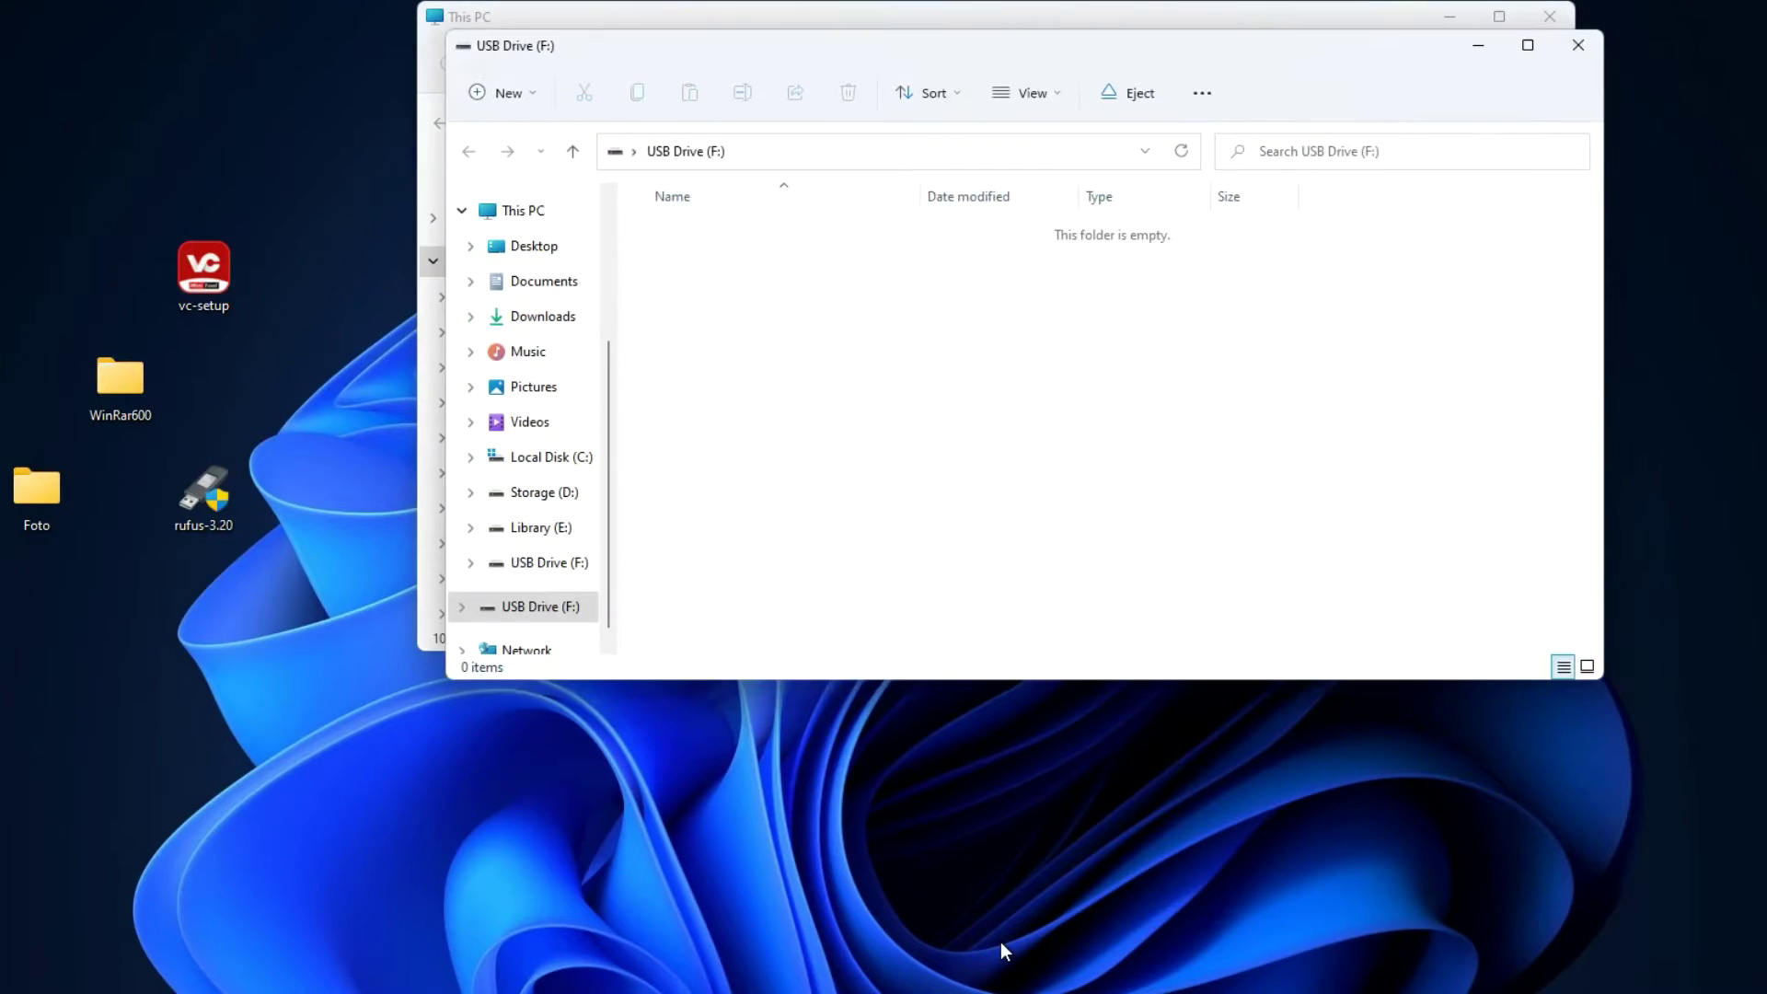
Close the extra F: window and format USB Drive (F:) with the NTFS file system
left_click(1578, 45)
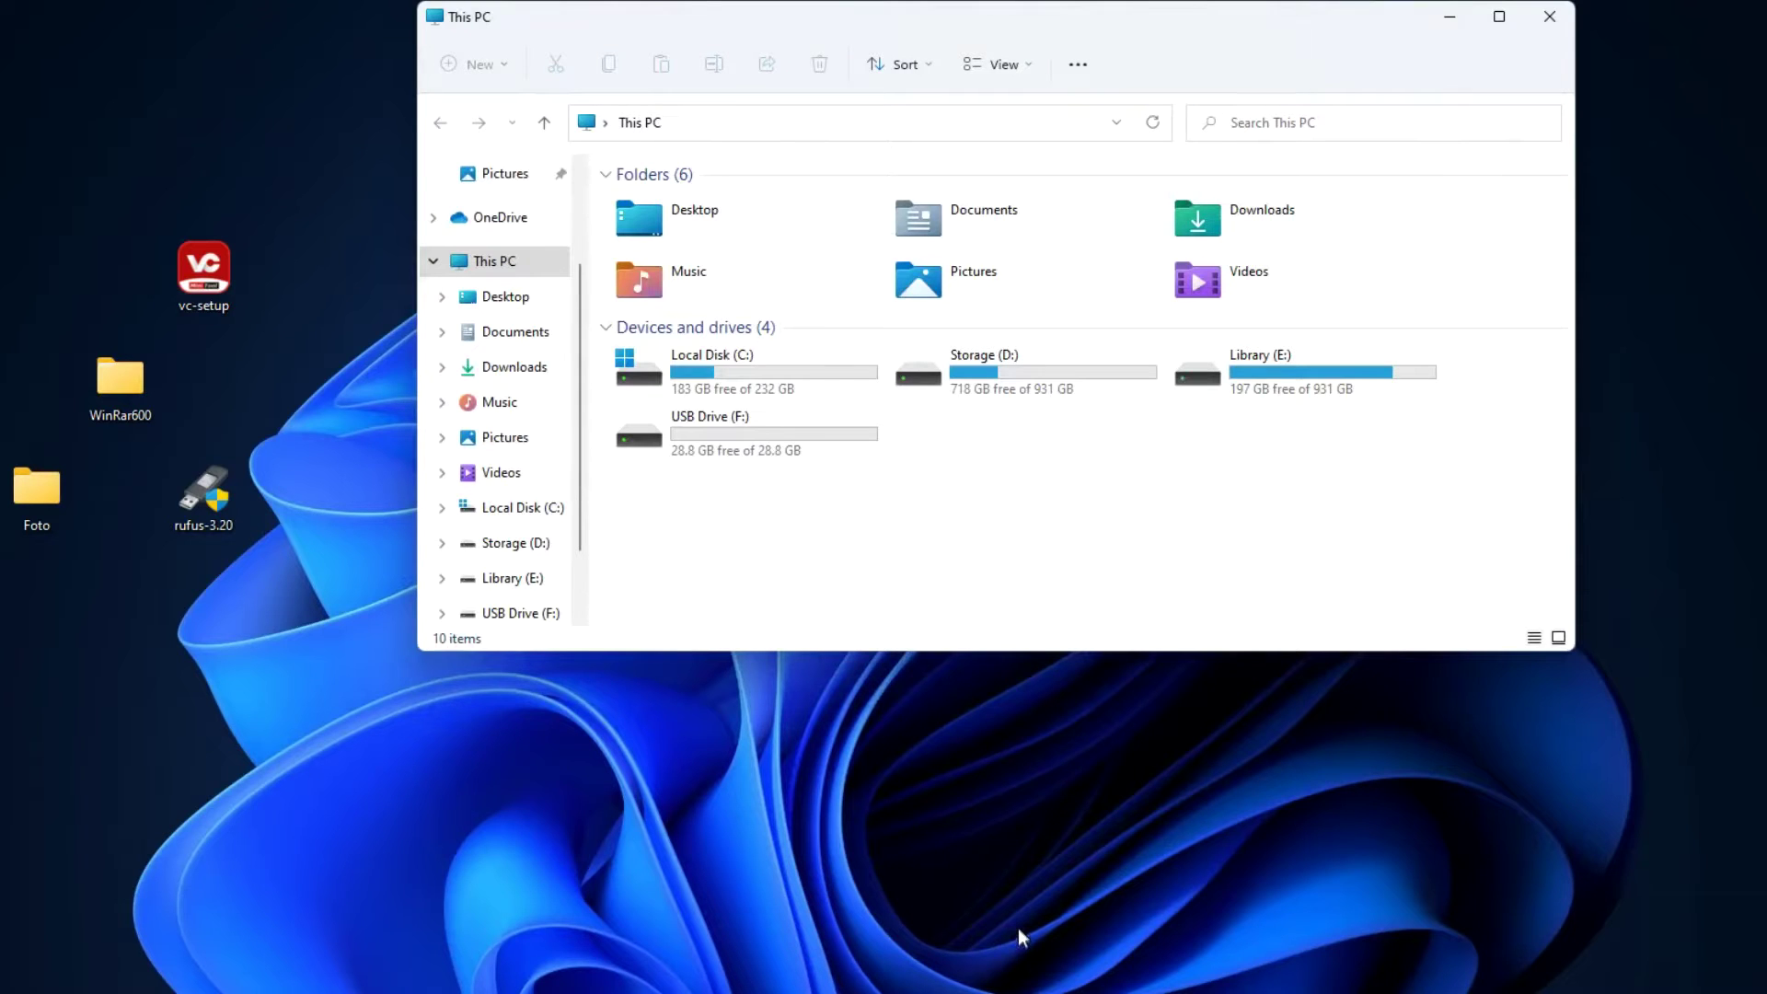
right_click(765, 431)
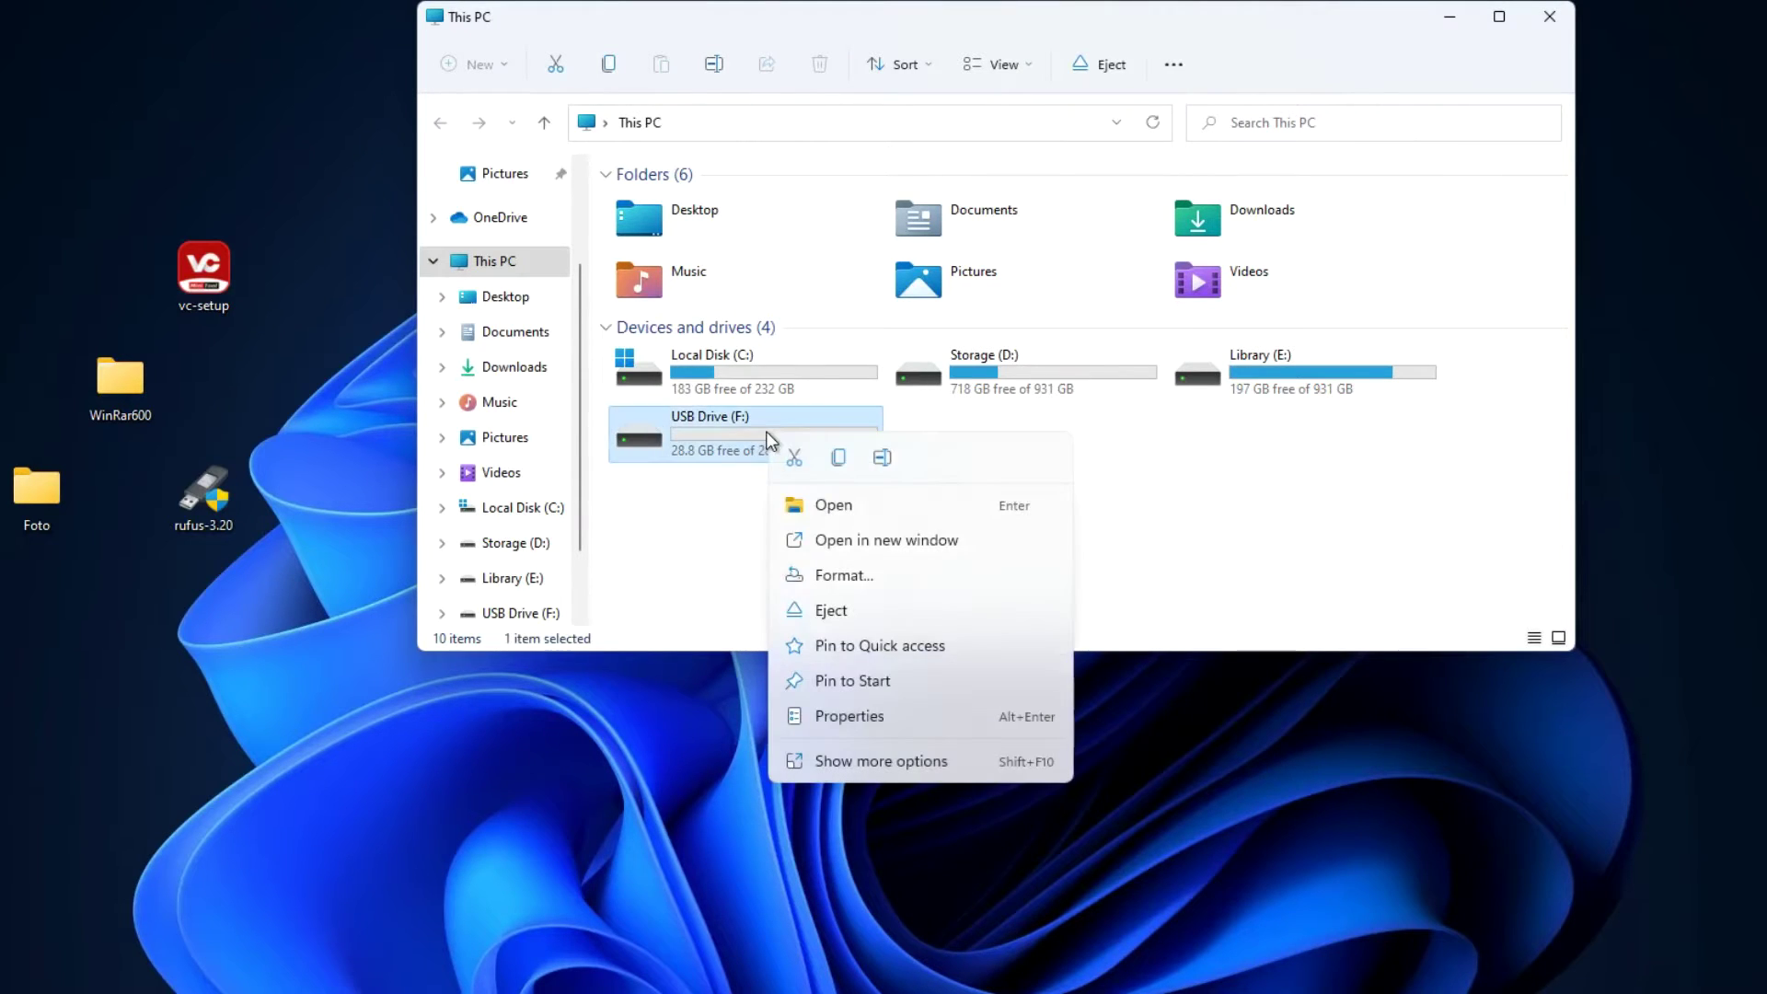
left_click(979, 585)
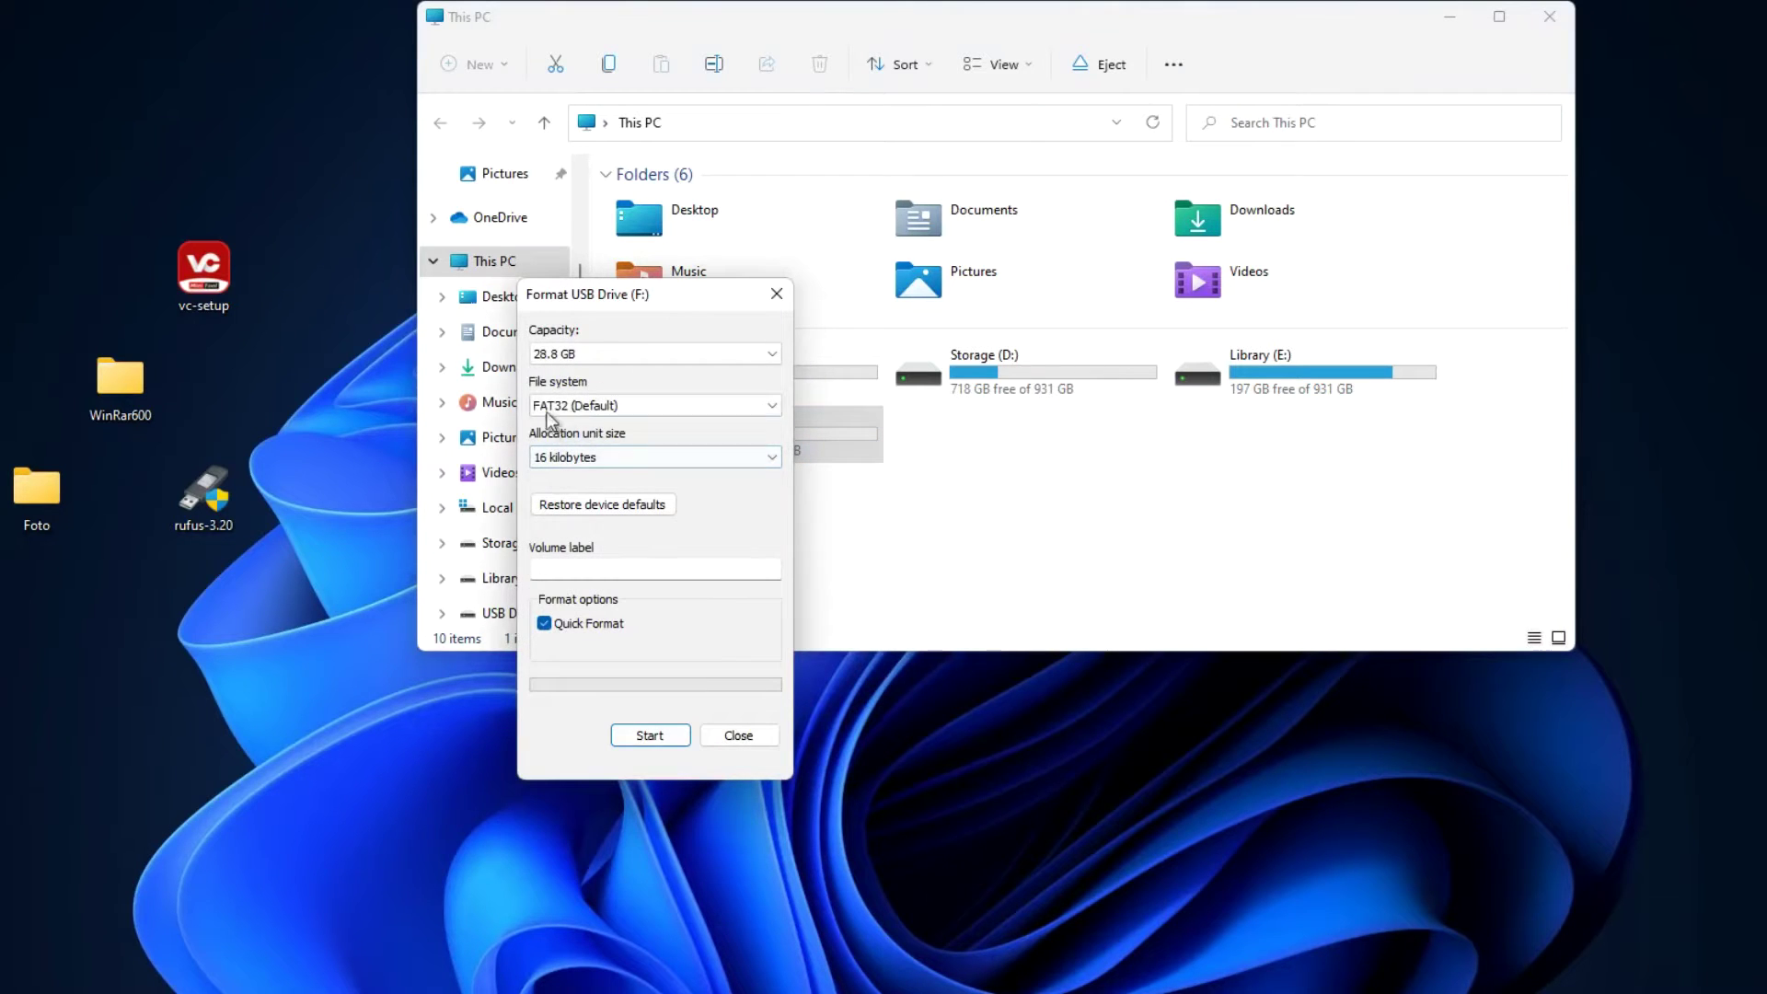
left_click(768, 410)
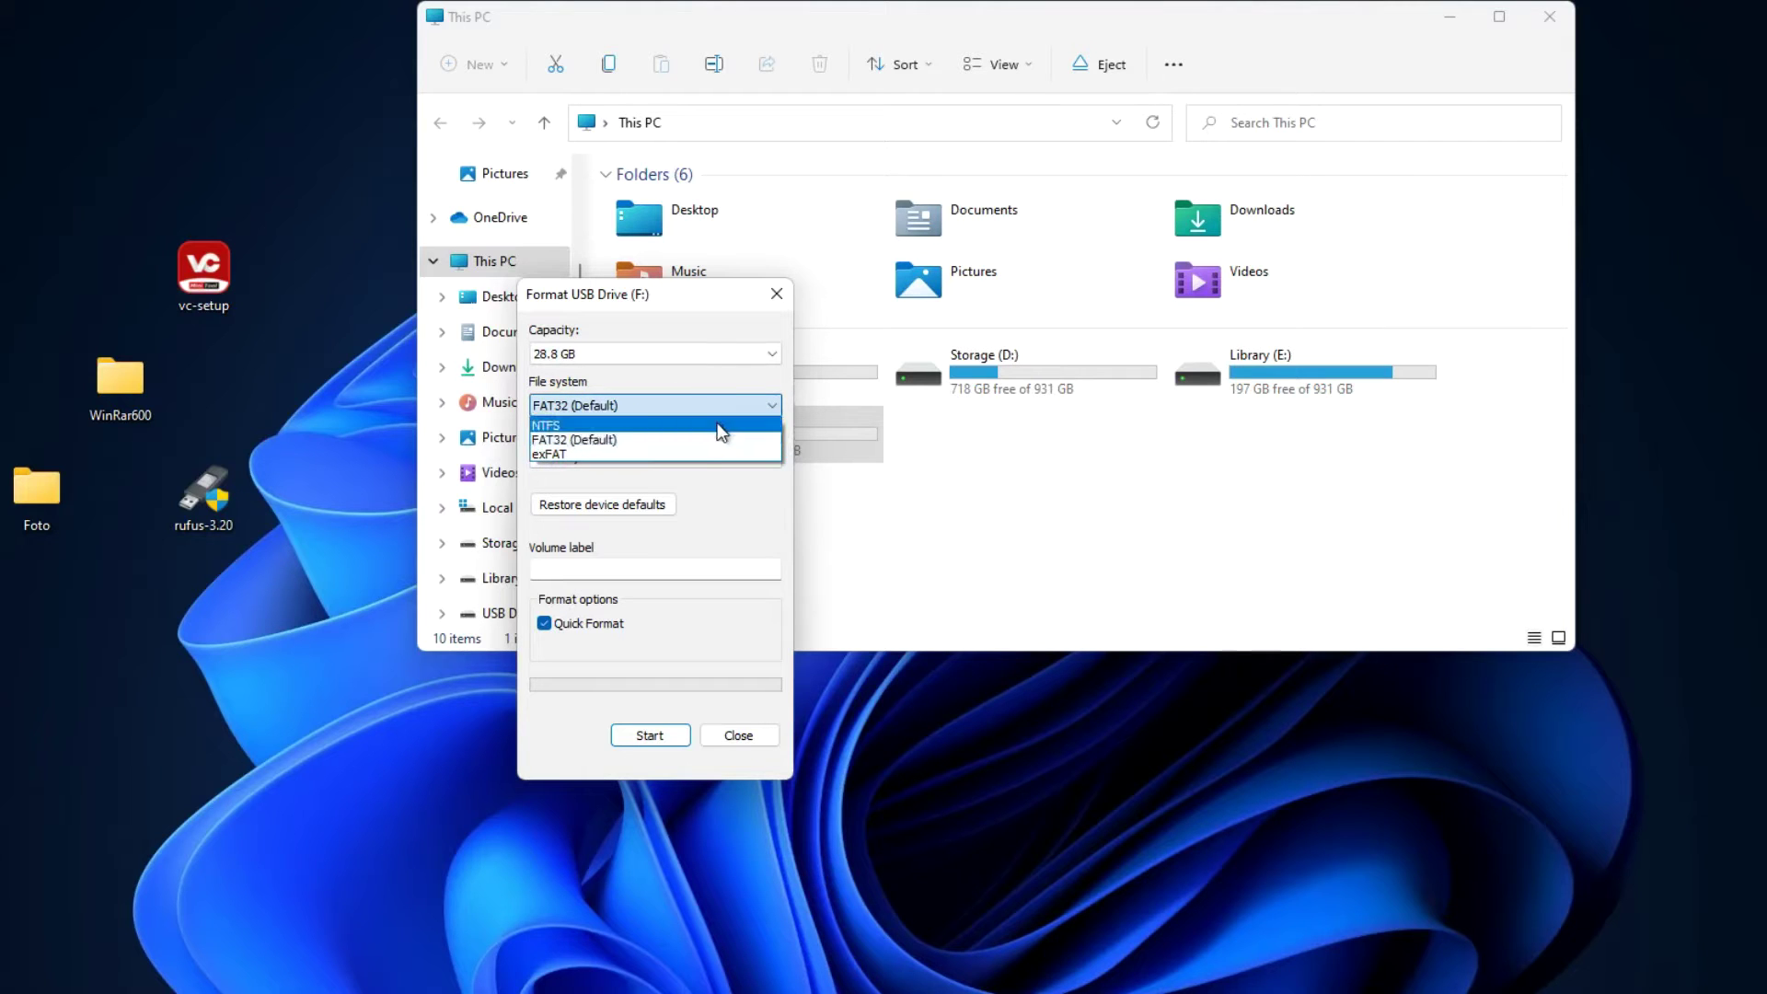
left_click(717, 425)
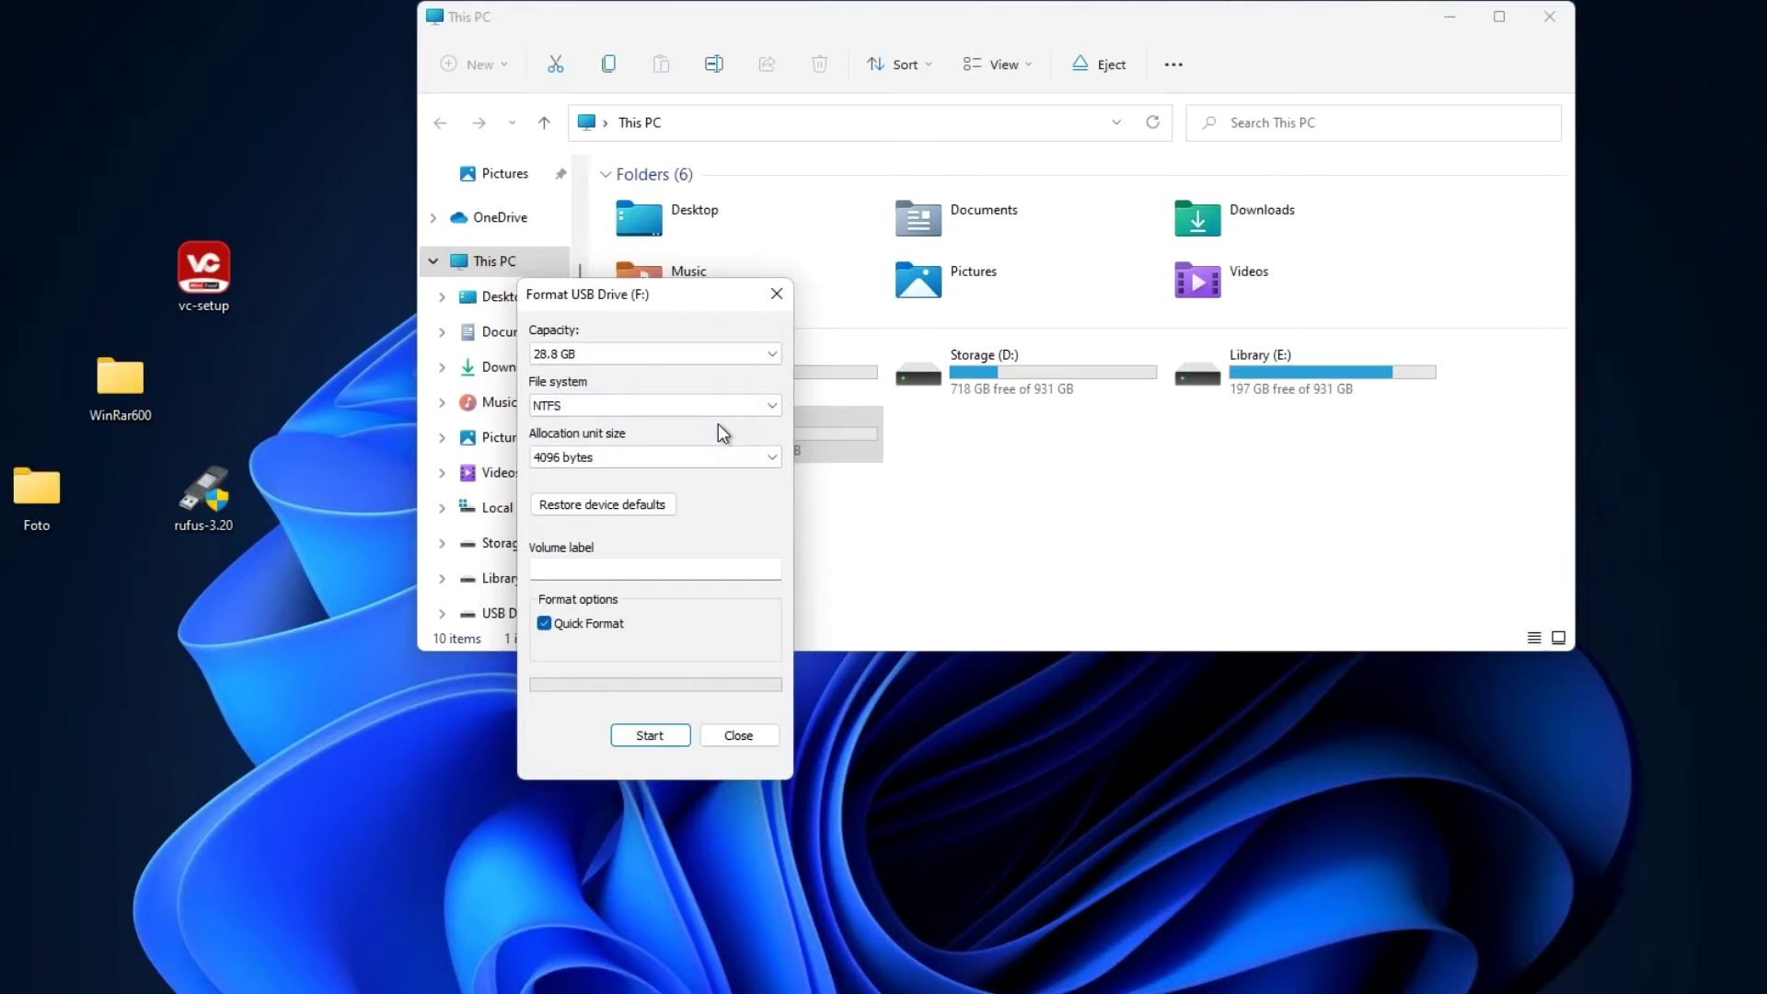
left_click(681, 736)
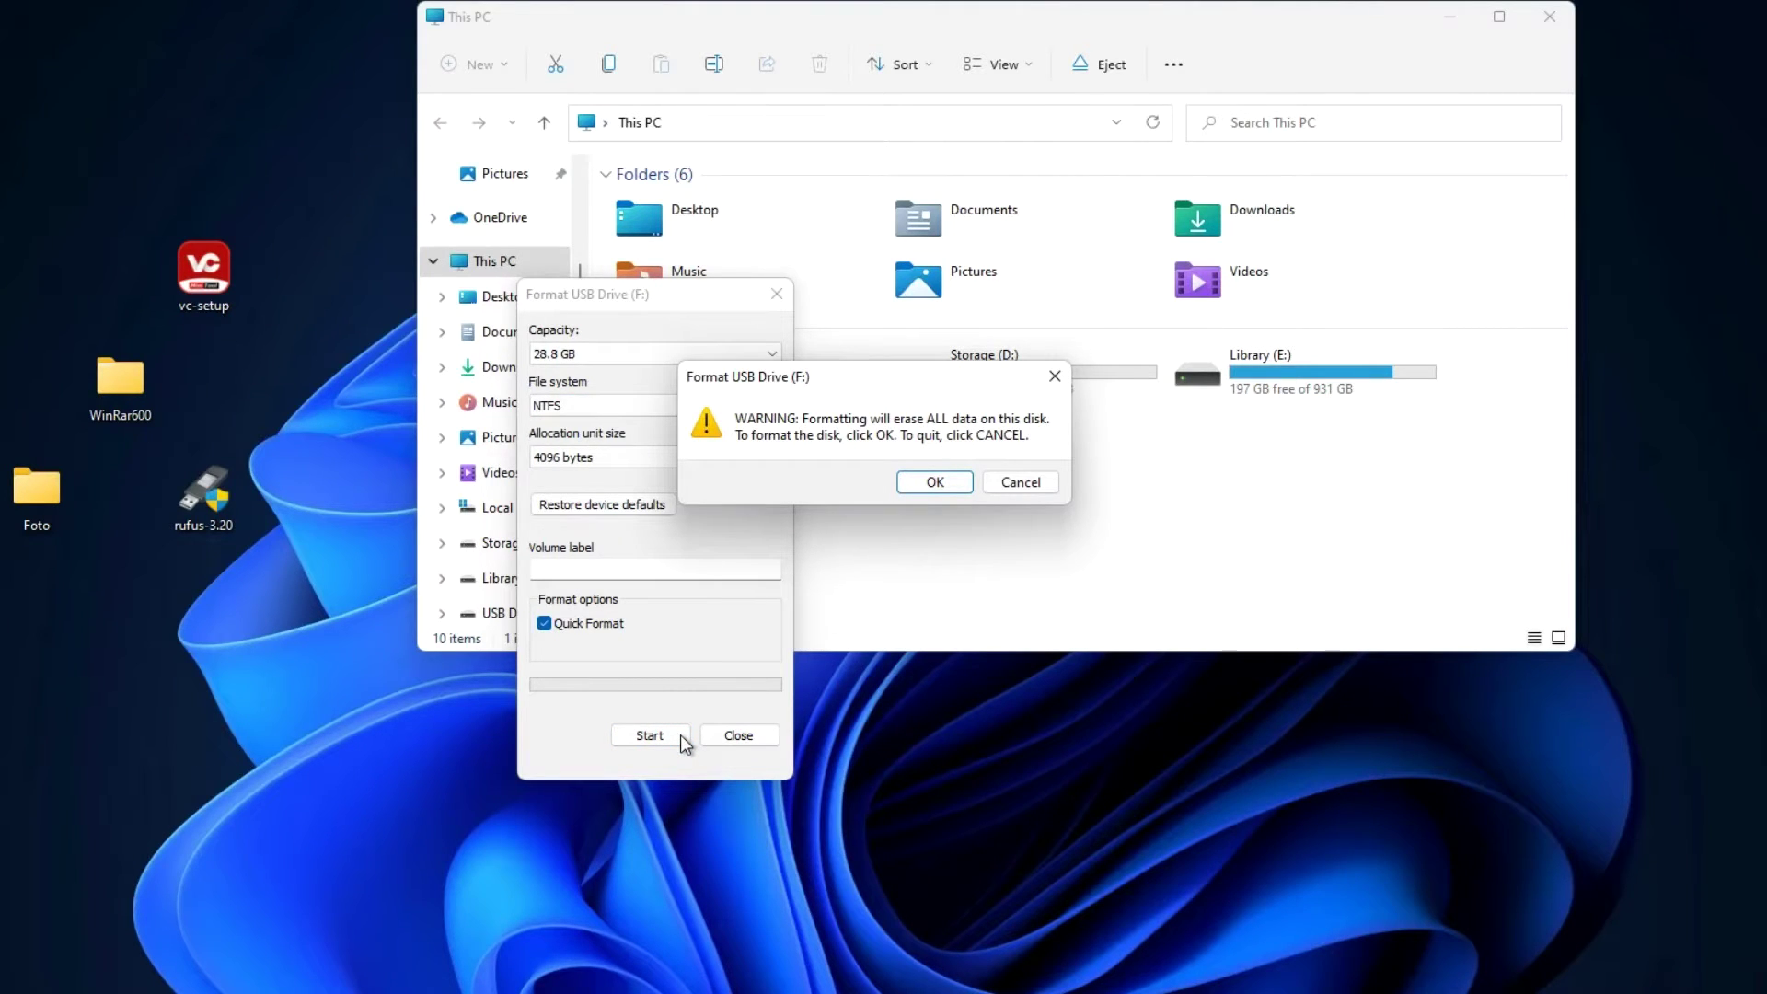
left_click(915, 484)
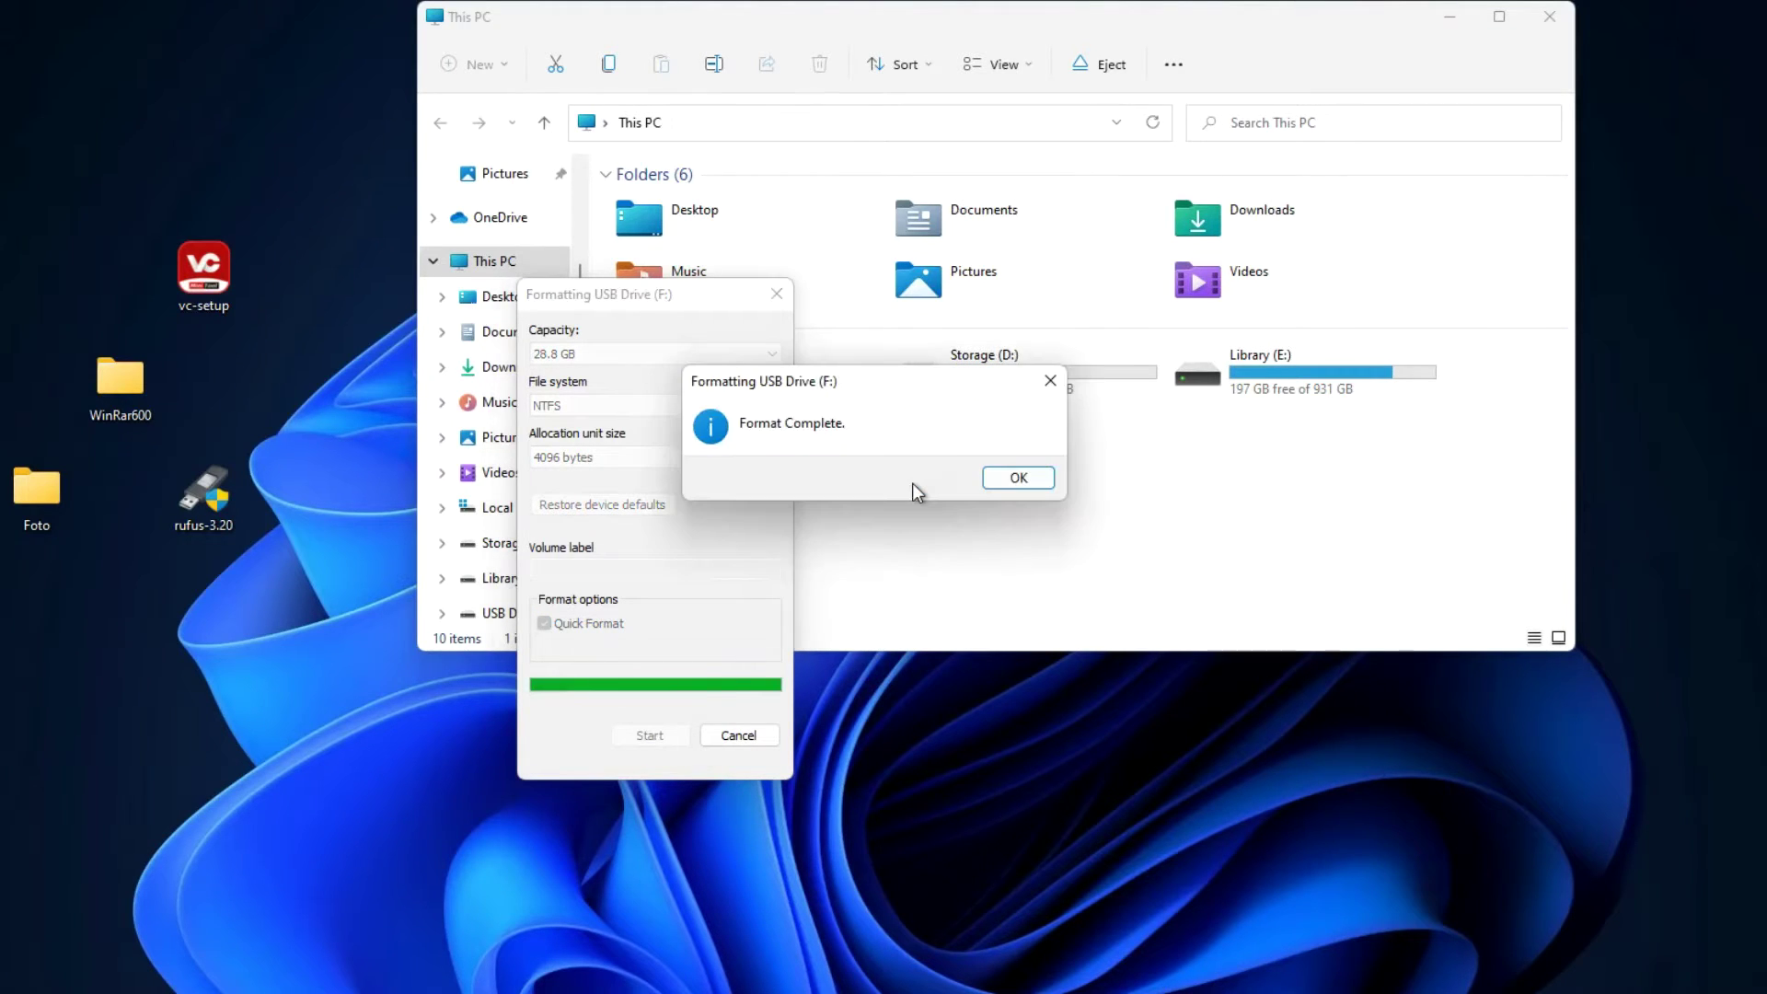
left_click(999, 480)
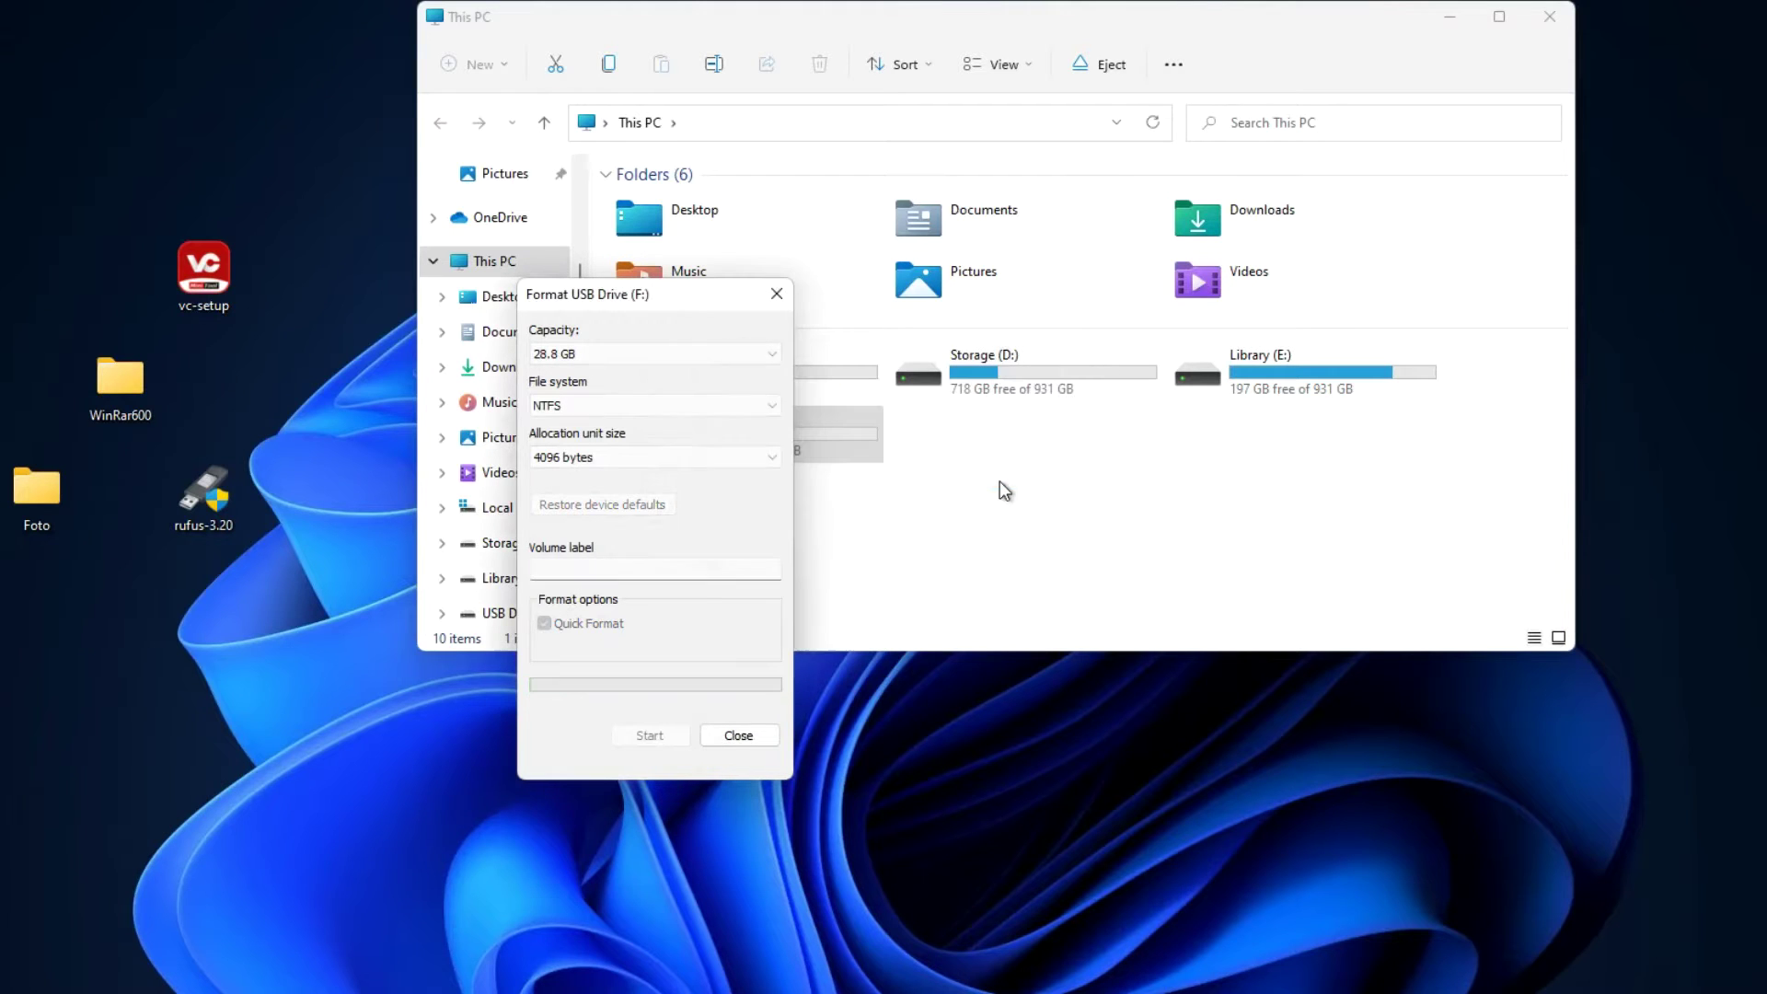
left_click(751, 735)
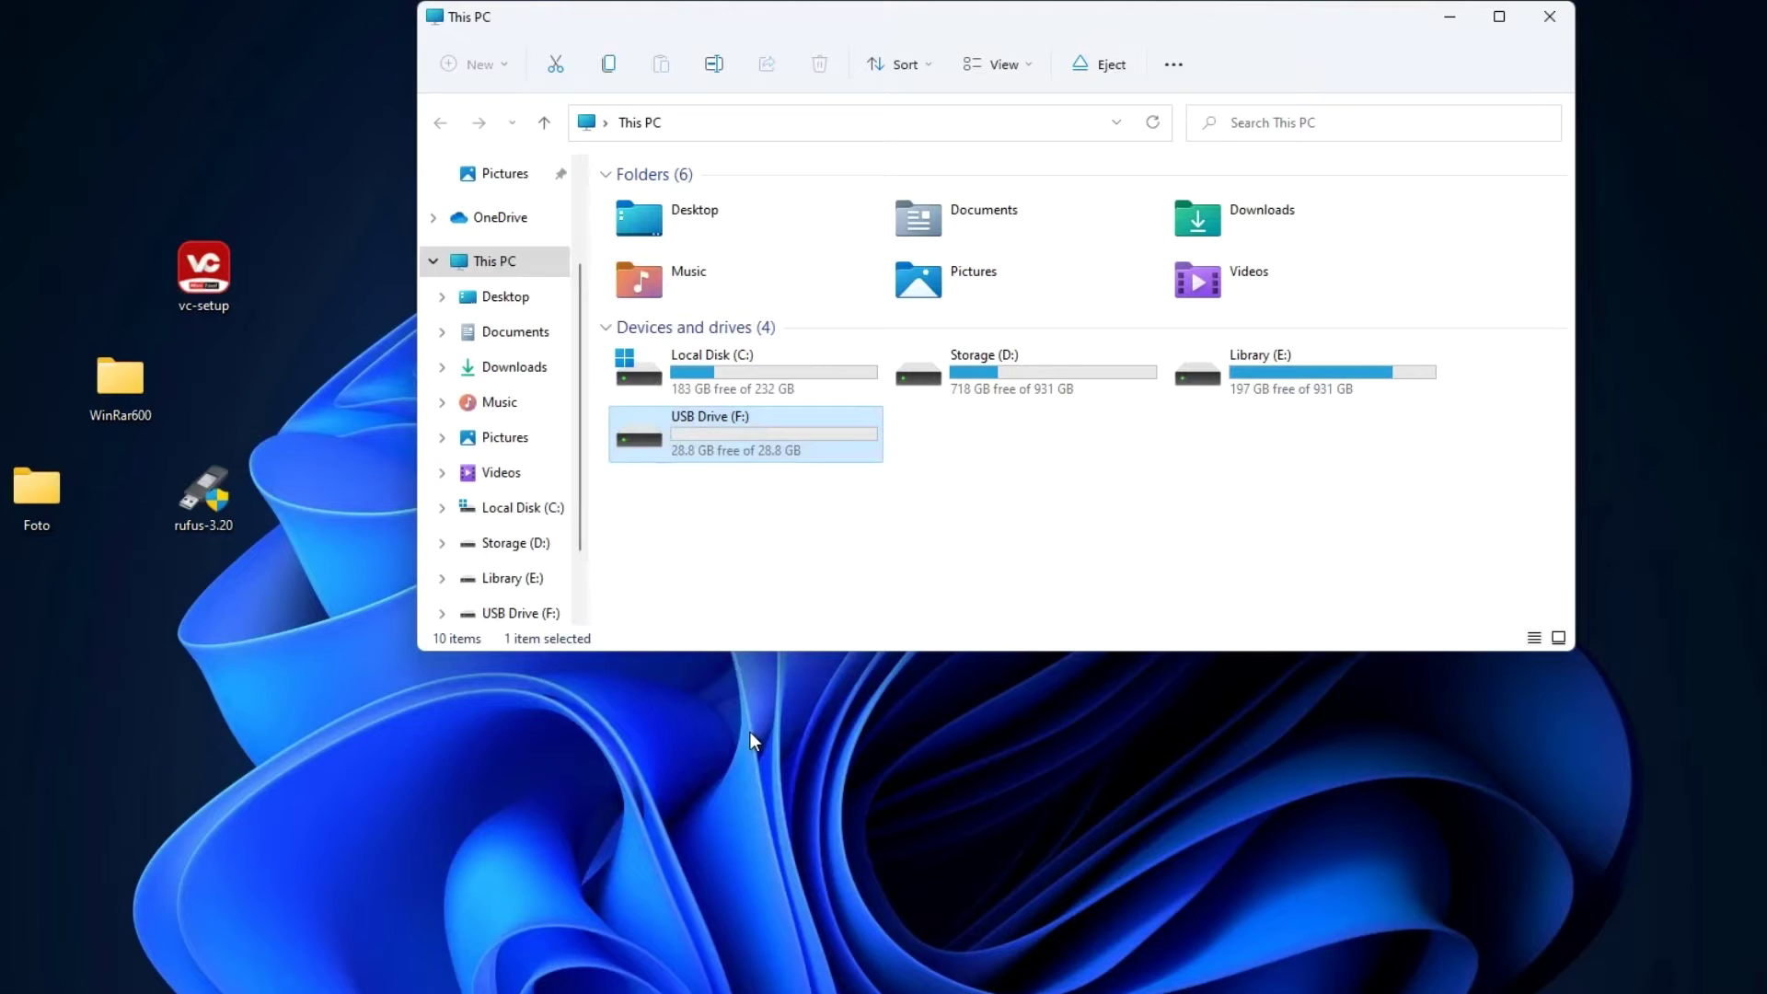
Copy rufus-3.20, WinRar600 and vc-setup from the desktop onto USB Drive (F:), then return to This PC
double_click(740, 429)
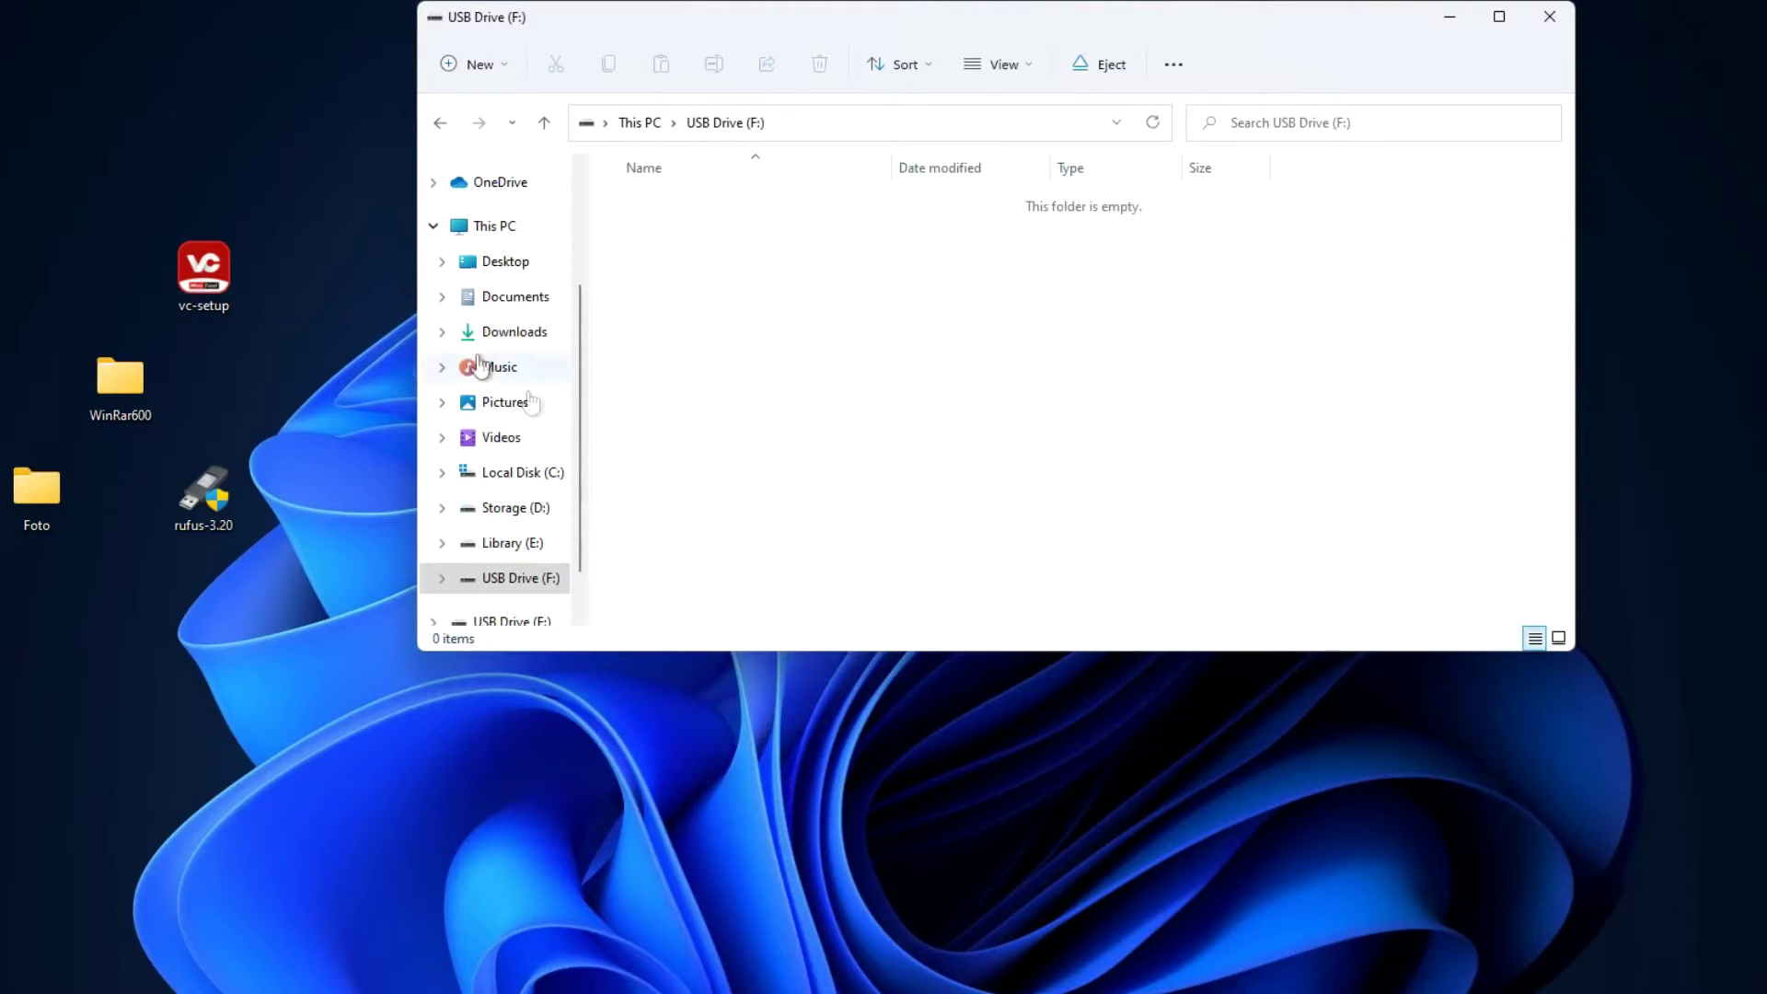
mouse_move(92, 169)
left_mouse_down()
mouse_move(130, 301)
mouse_move(289, 538)
mouse_move(738, 496)
left_mouse_up()
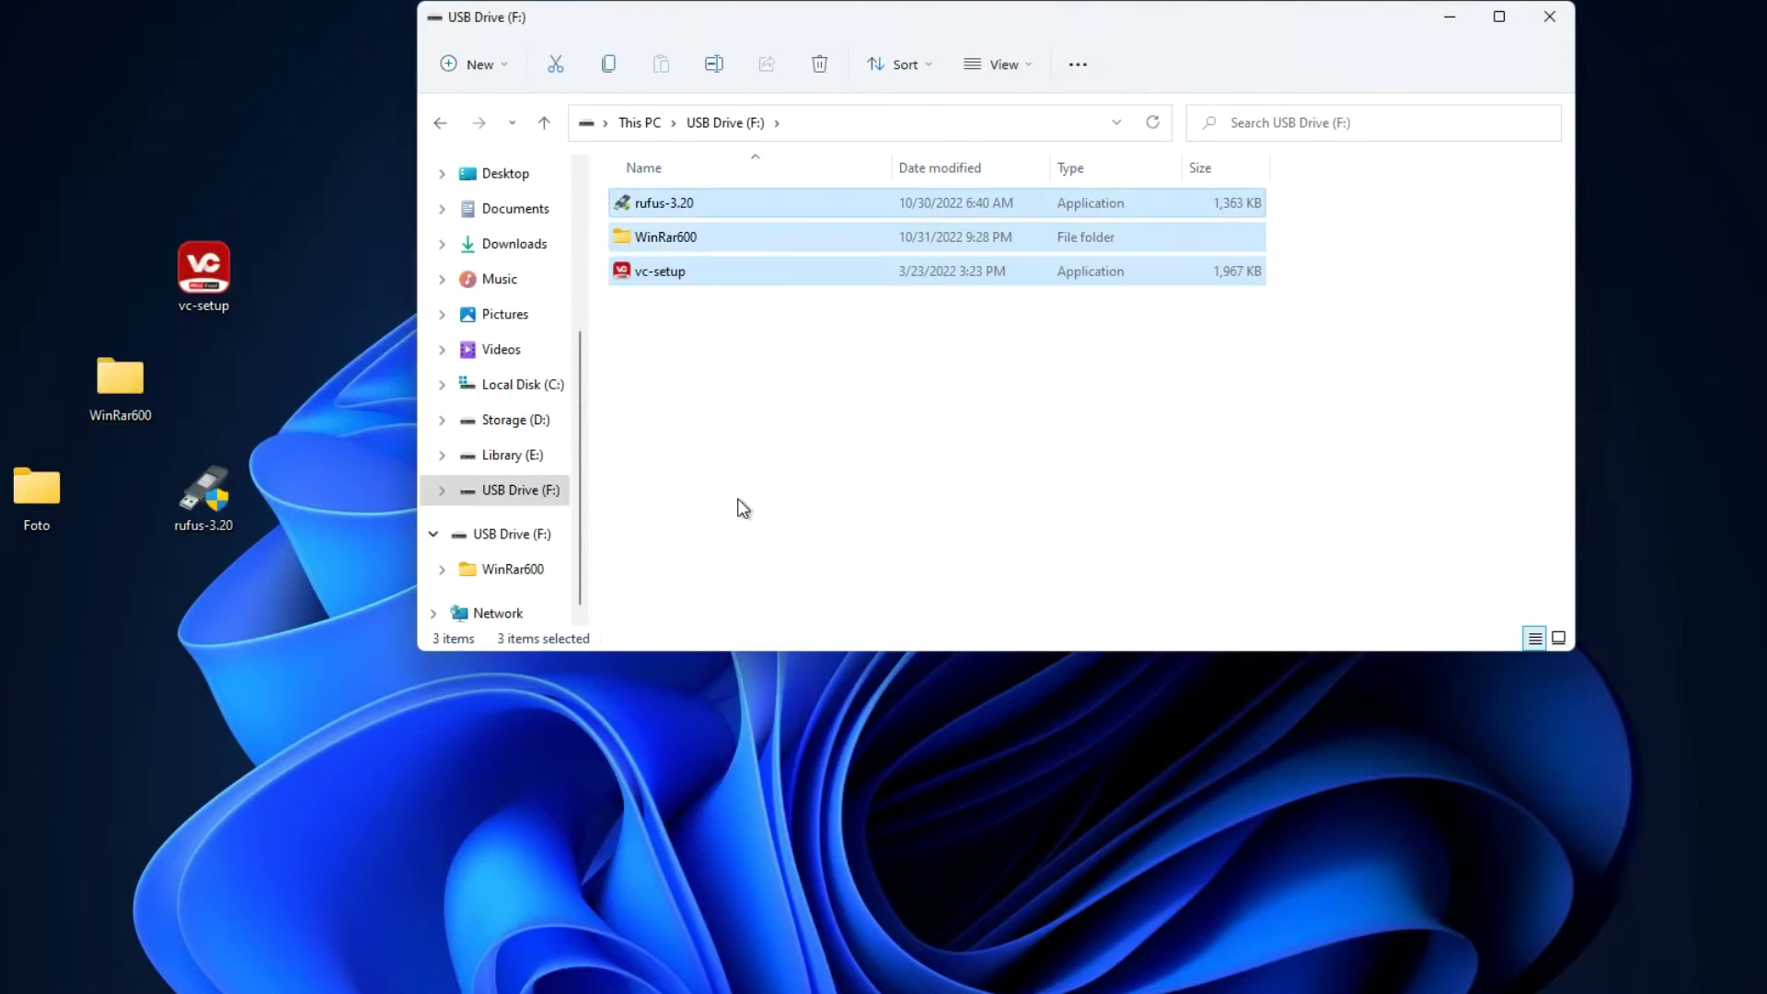
left_click(545, 125)
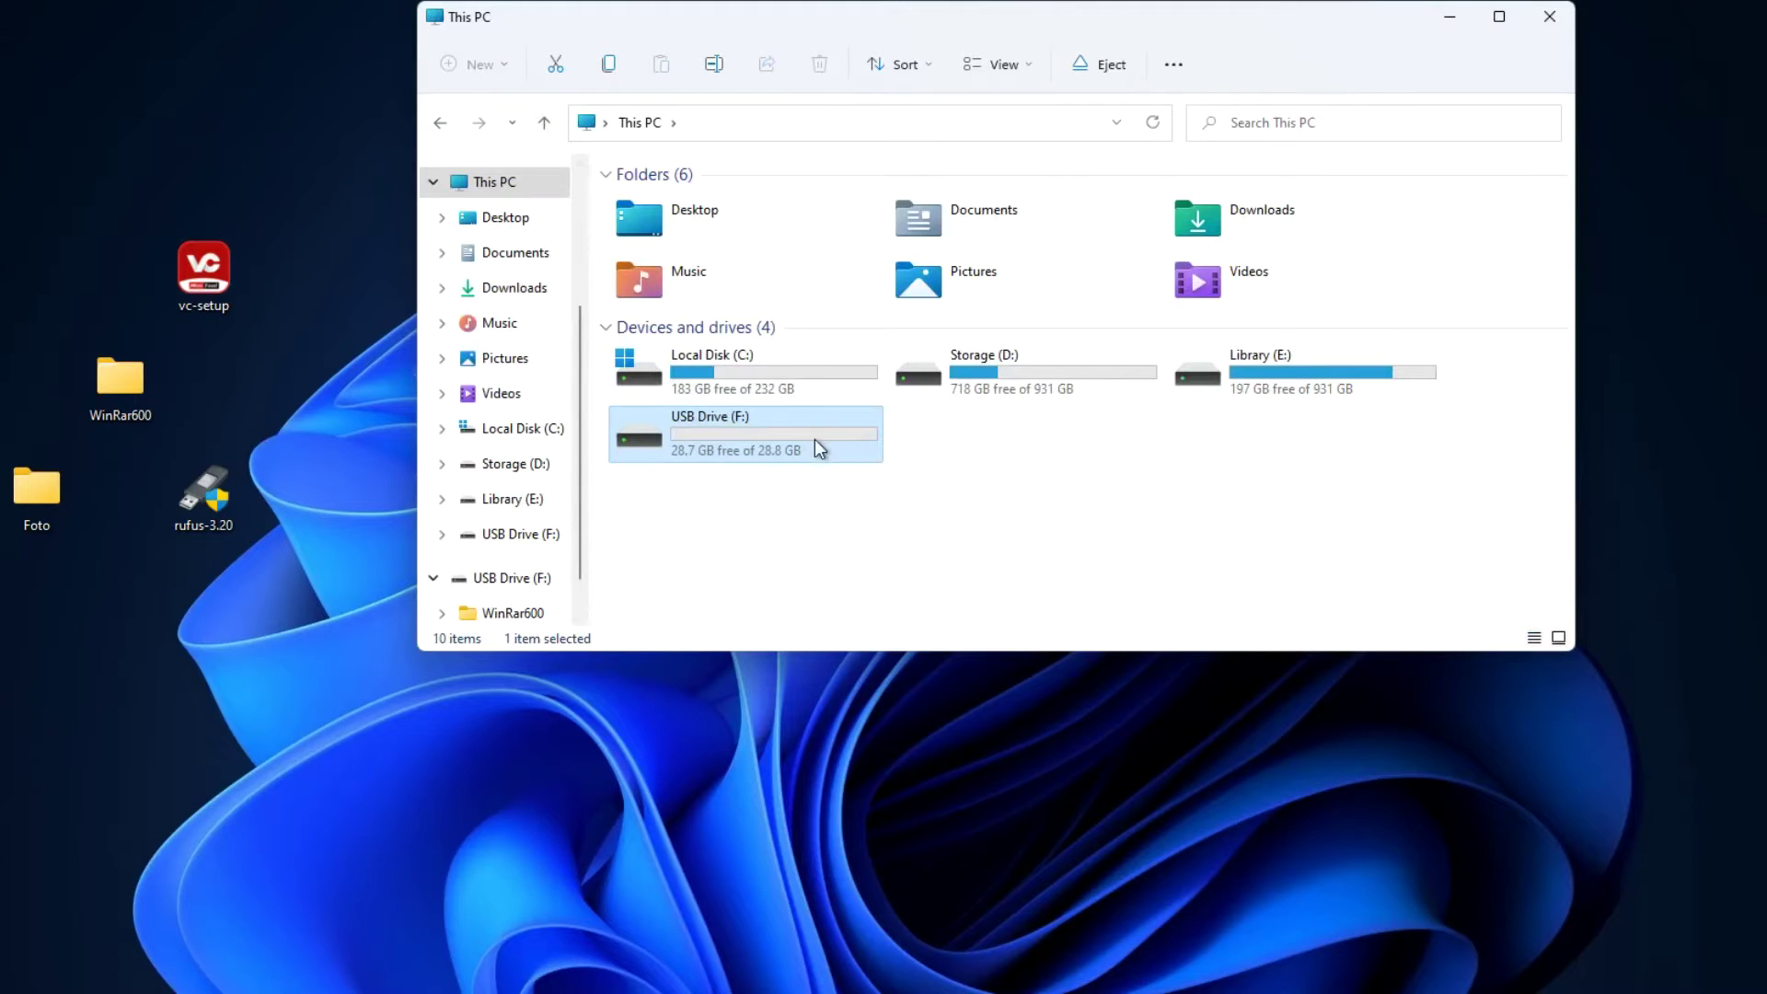
Set Deny for Everyone's Write permission on USB Drive (F:), skipping the System Volume Information error
right_click(814, 439)
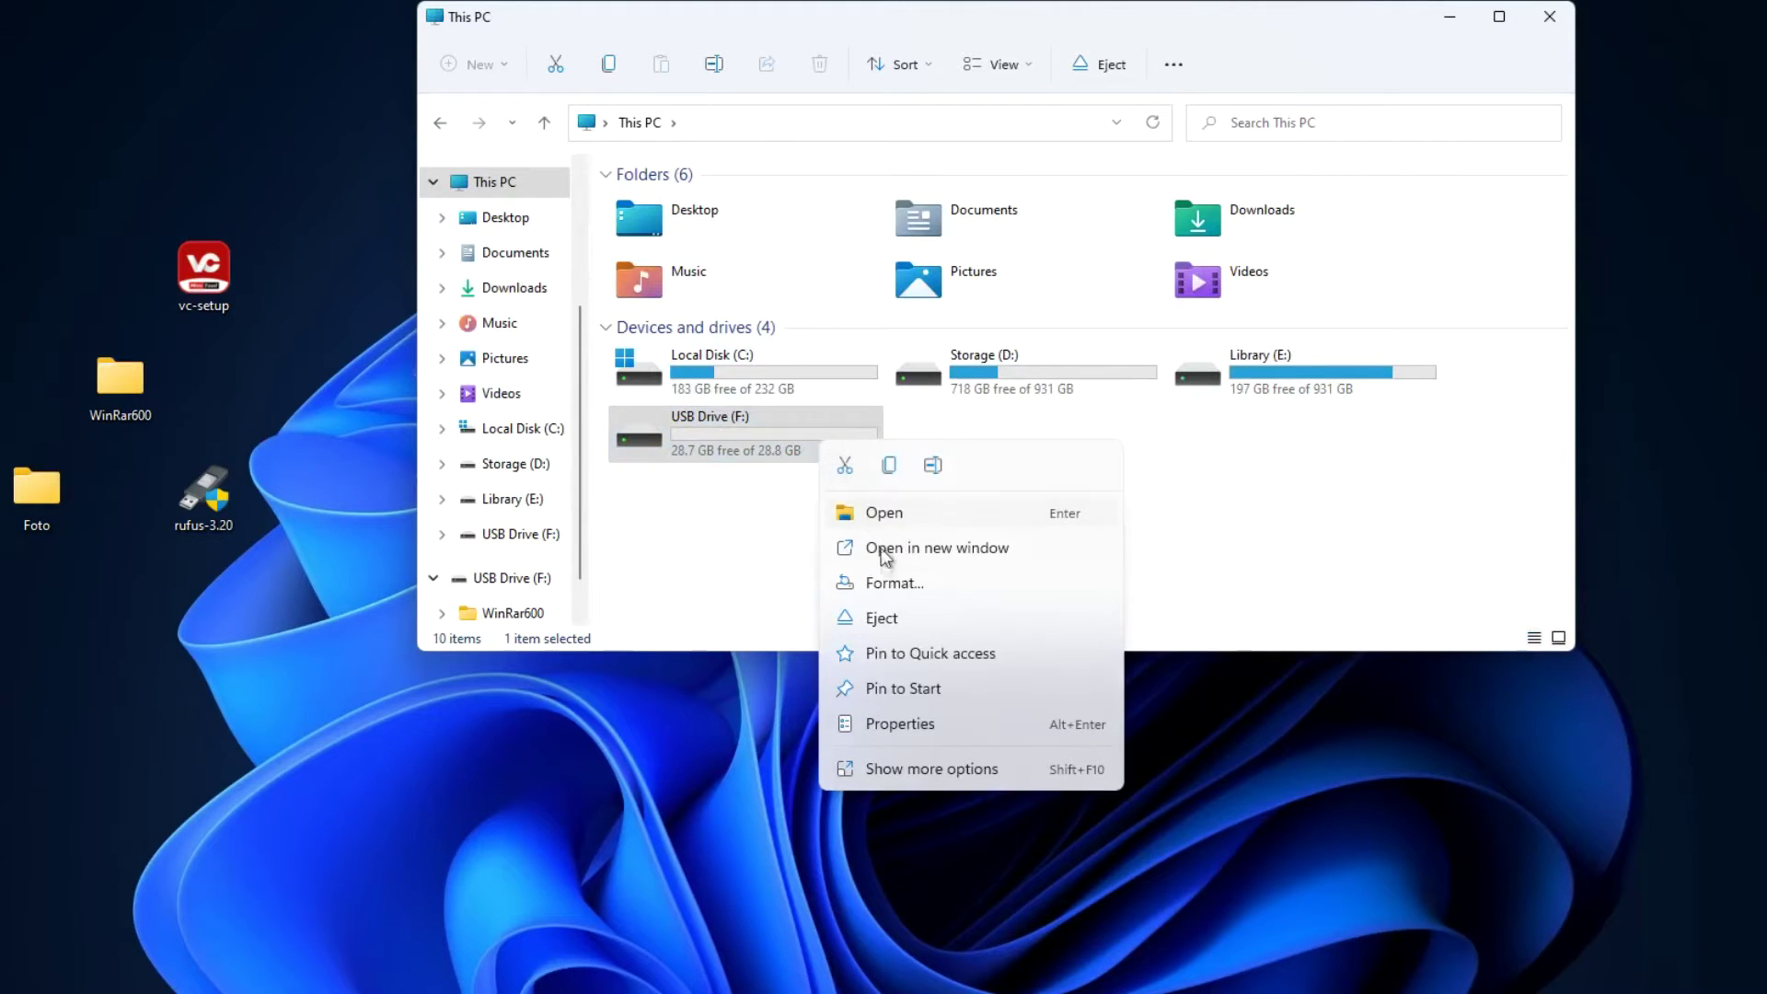
left_click(1009, 727)
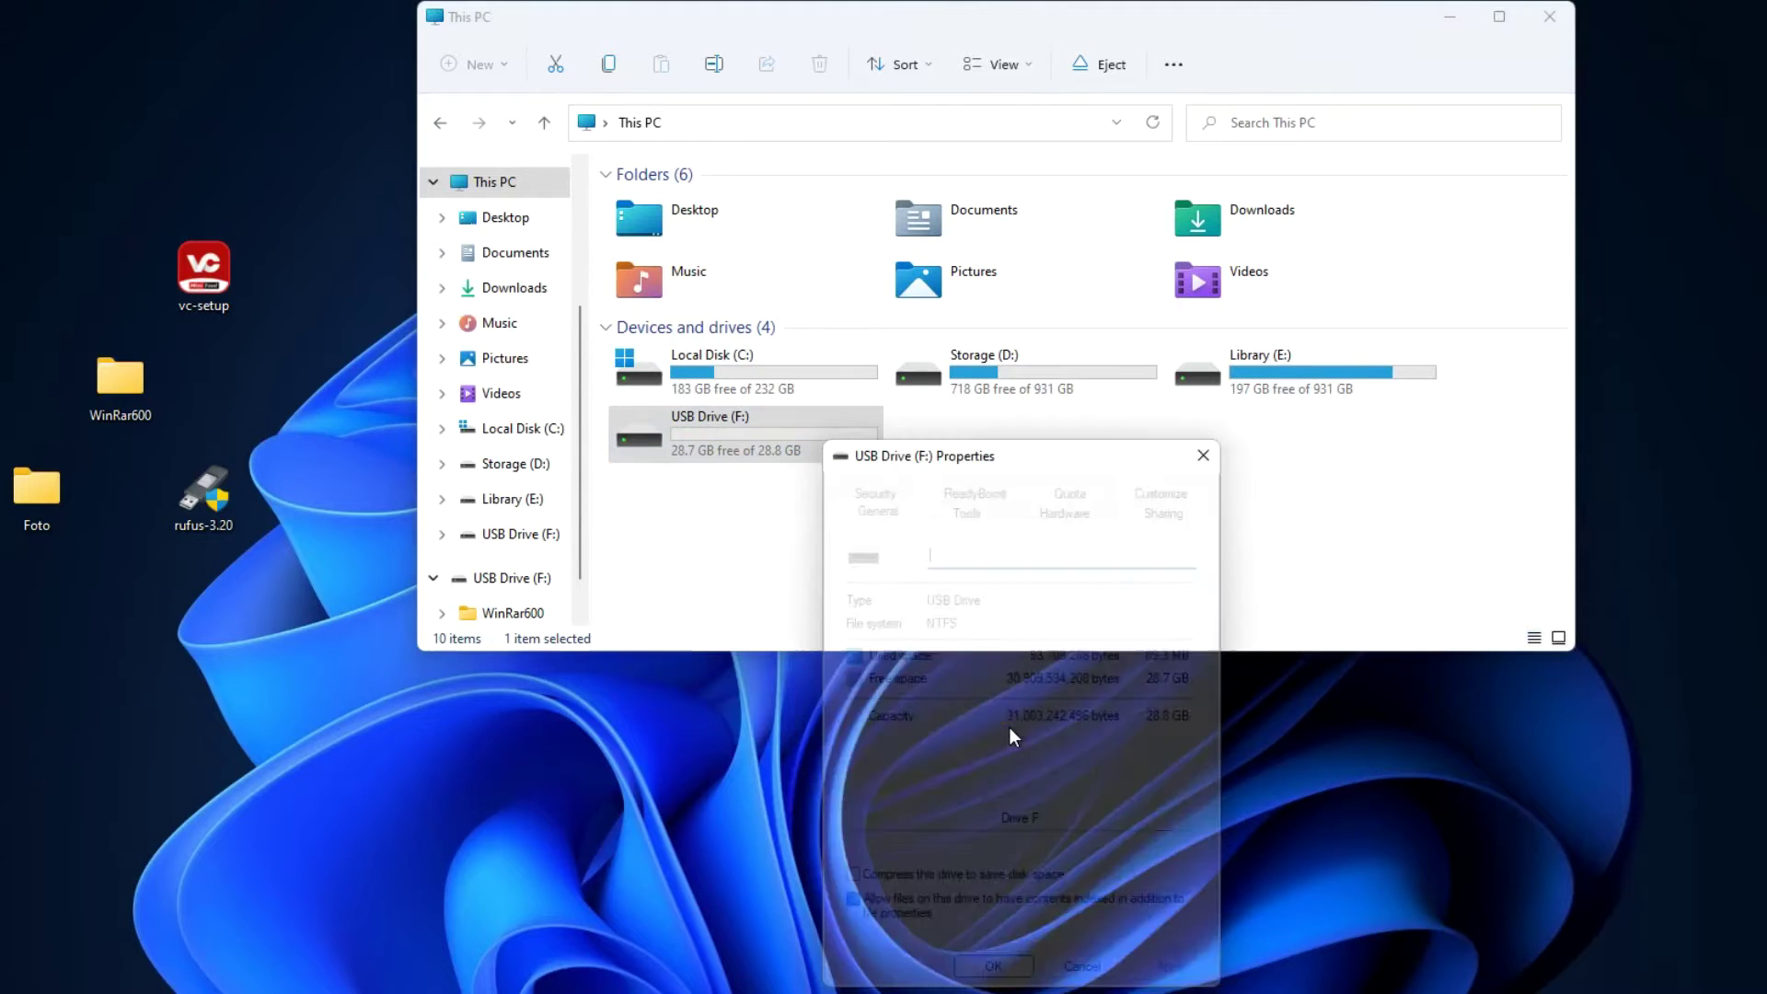
left_click_drag(1019, 453, 979, 104)
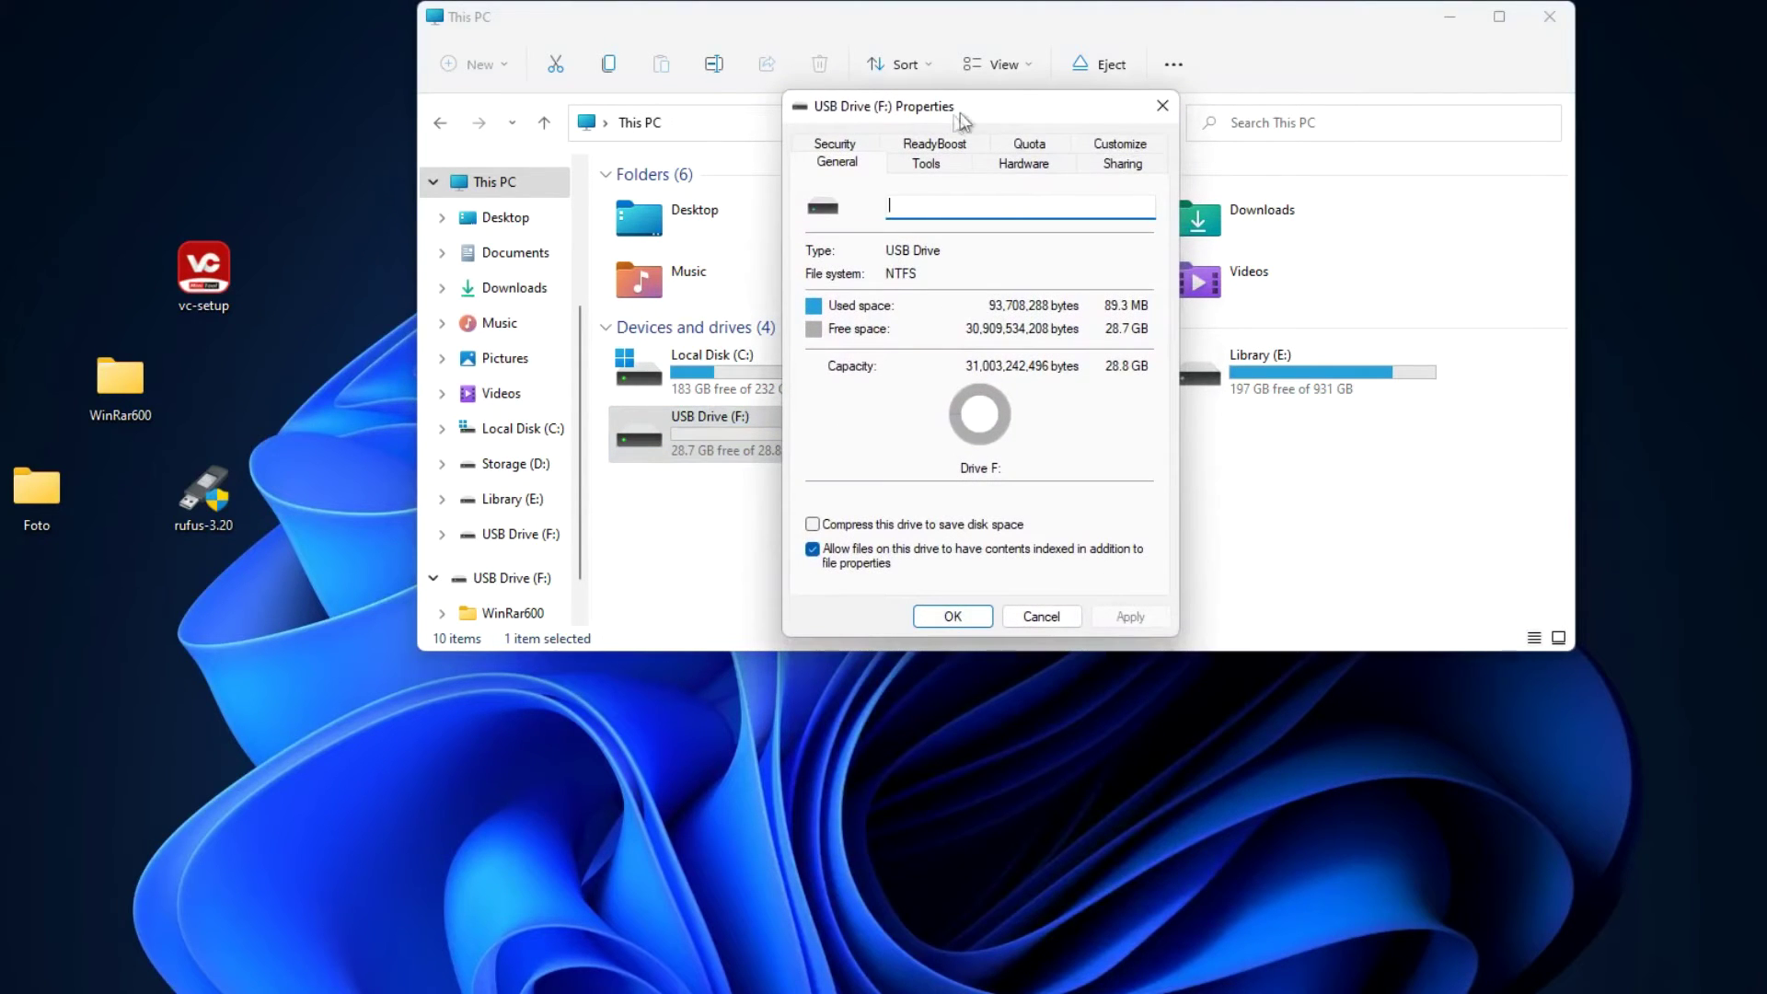
left_click(849, 147)
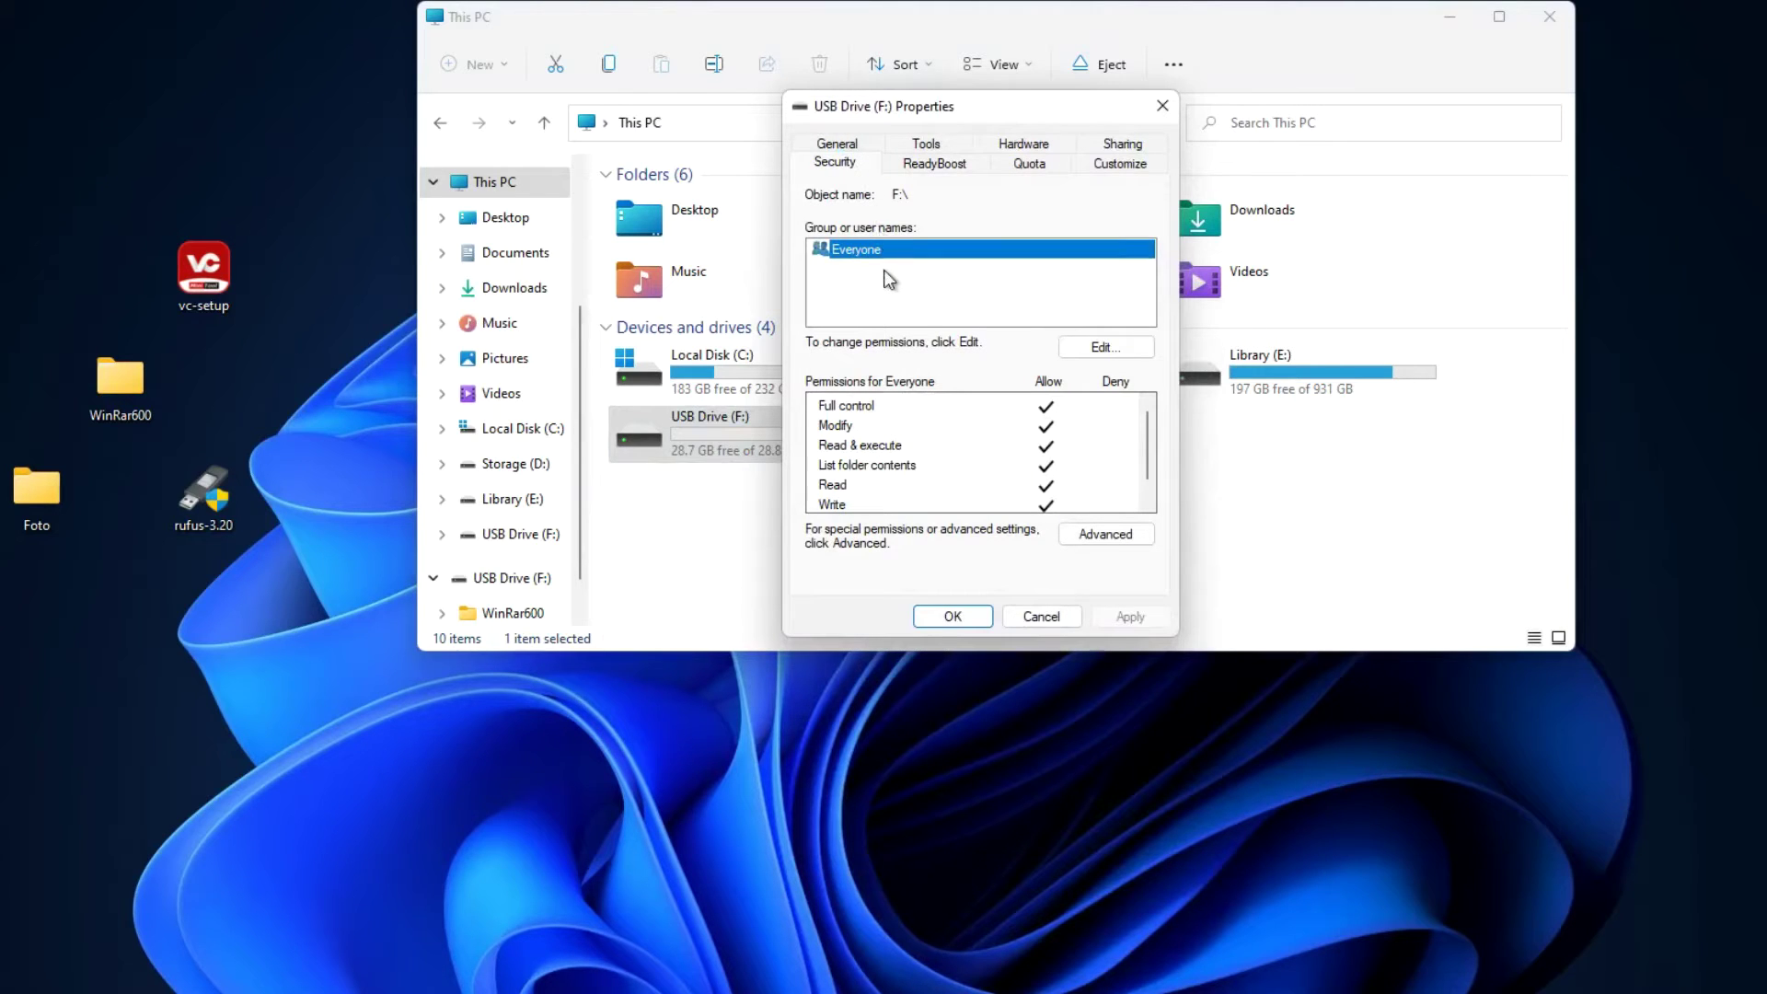
left_click(1074, 351)
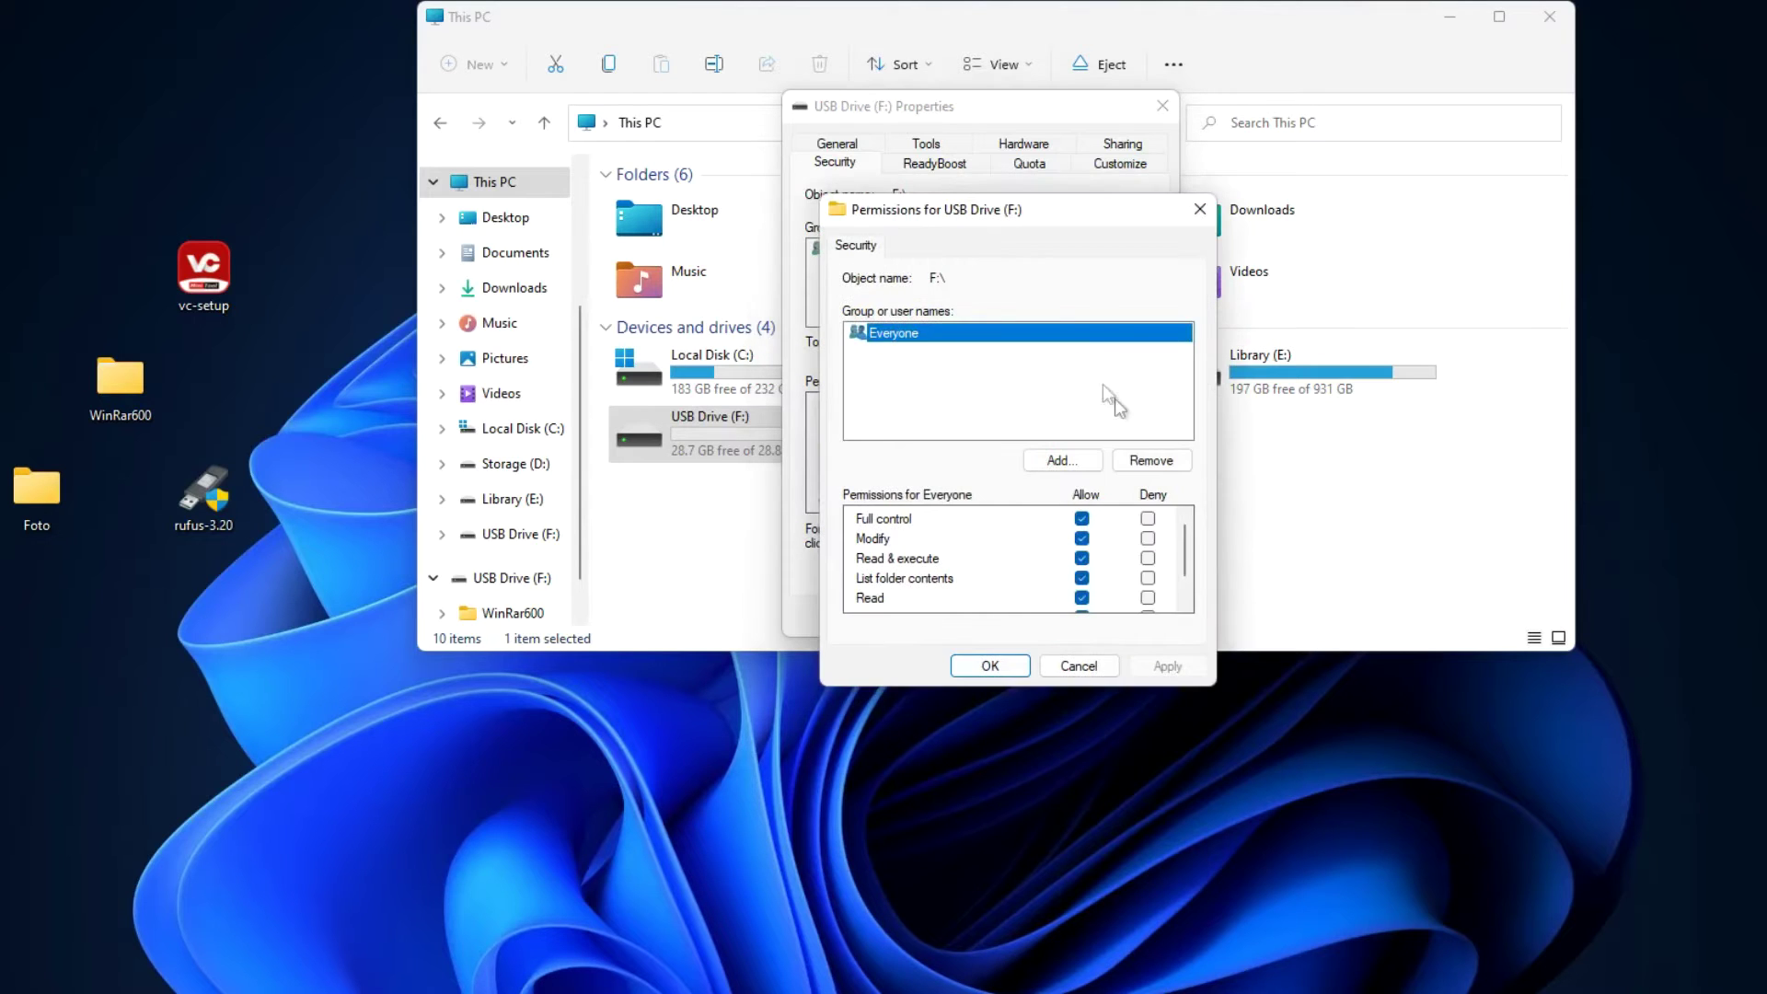
left_click_drag(1187, 548, 1191, 577)
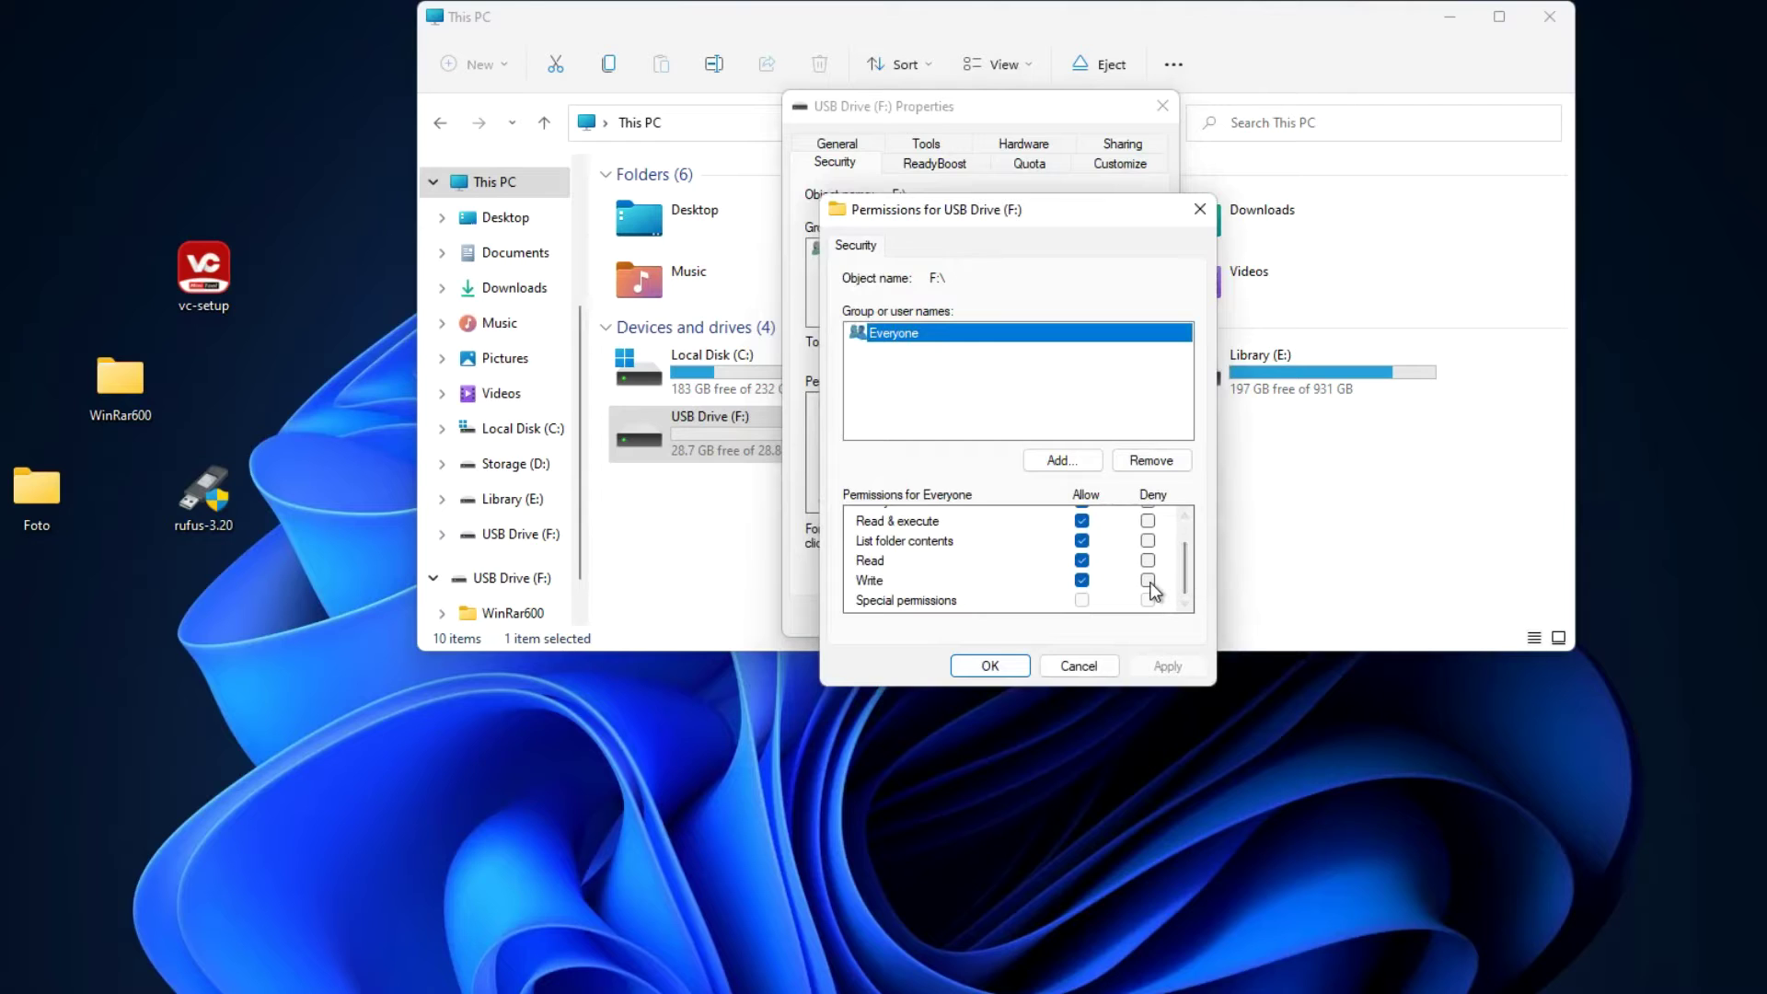
left_click(1148, 580)
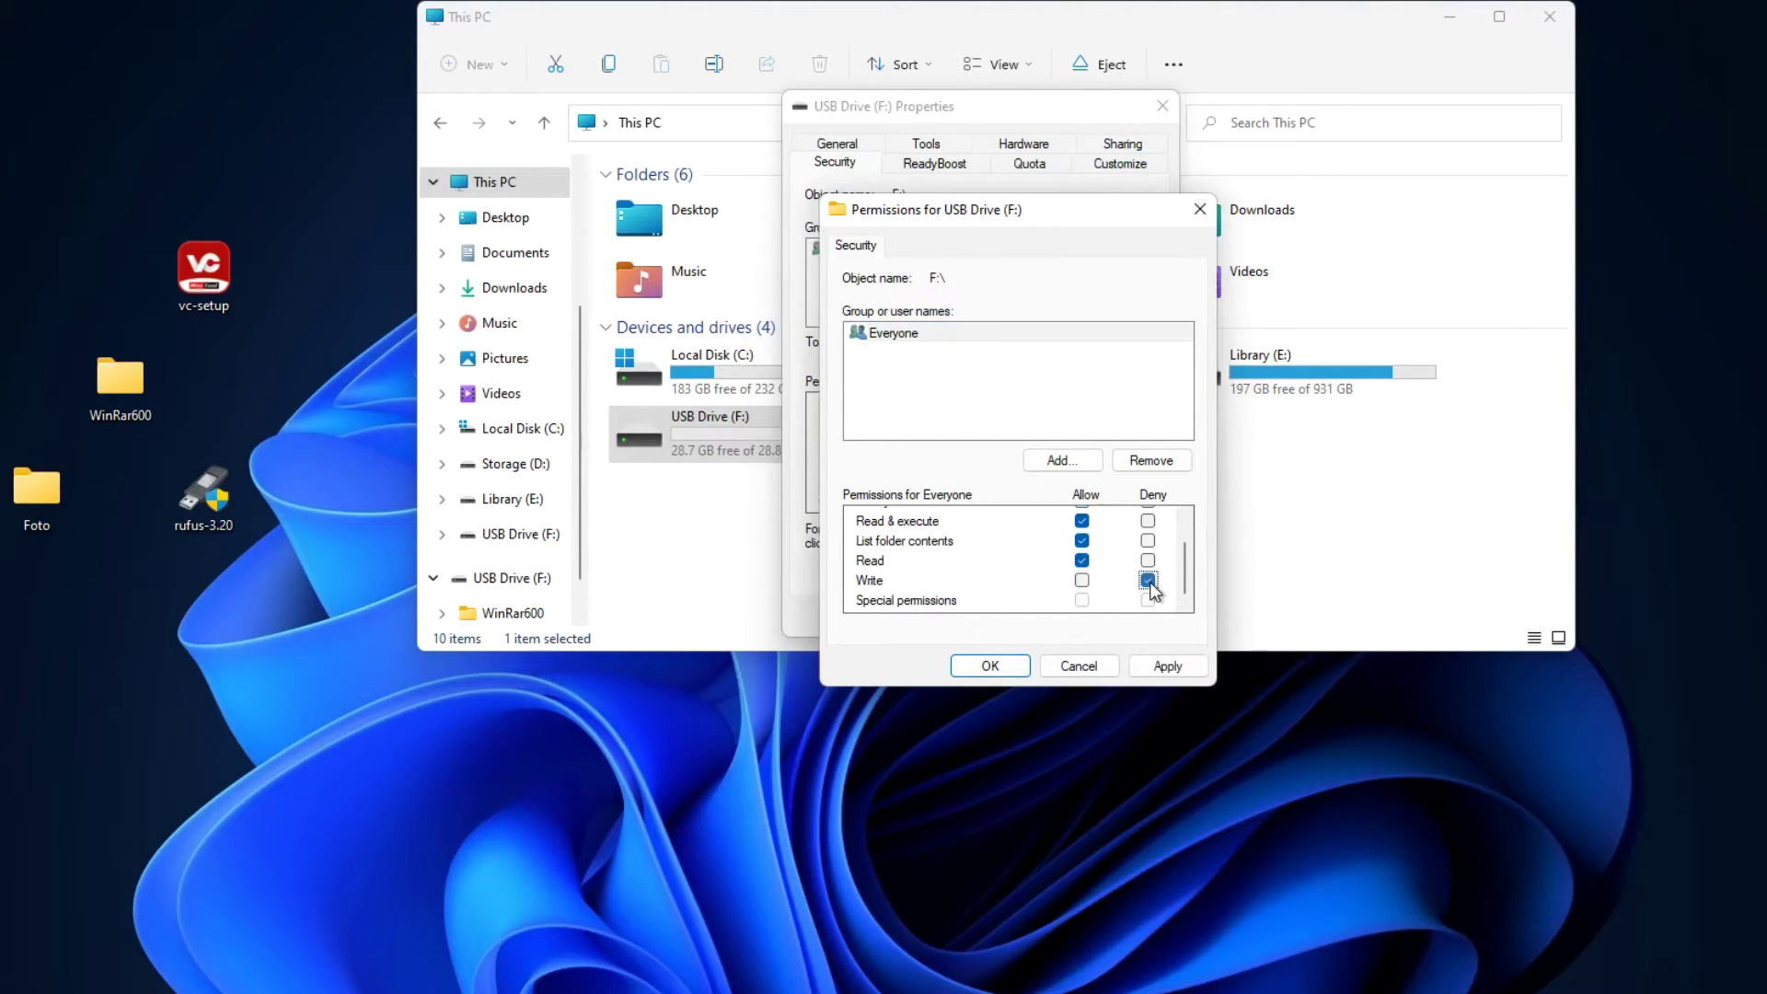
left_click(1148, 672)
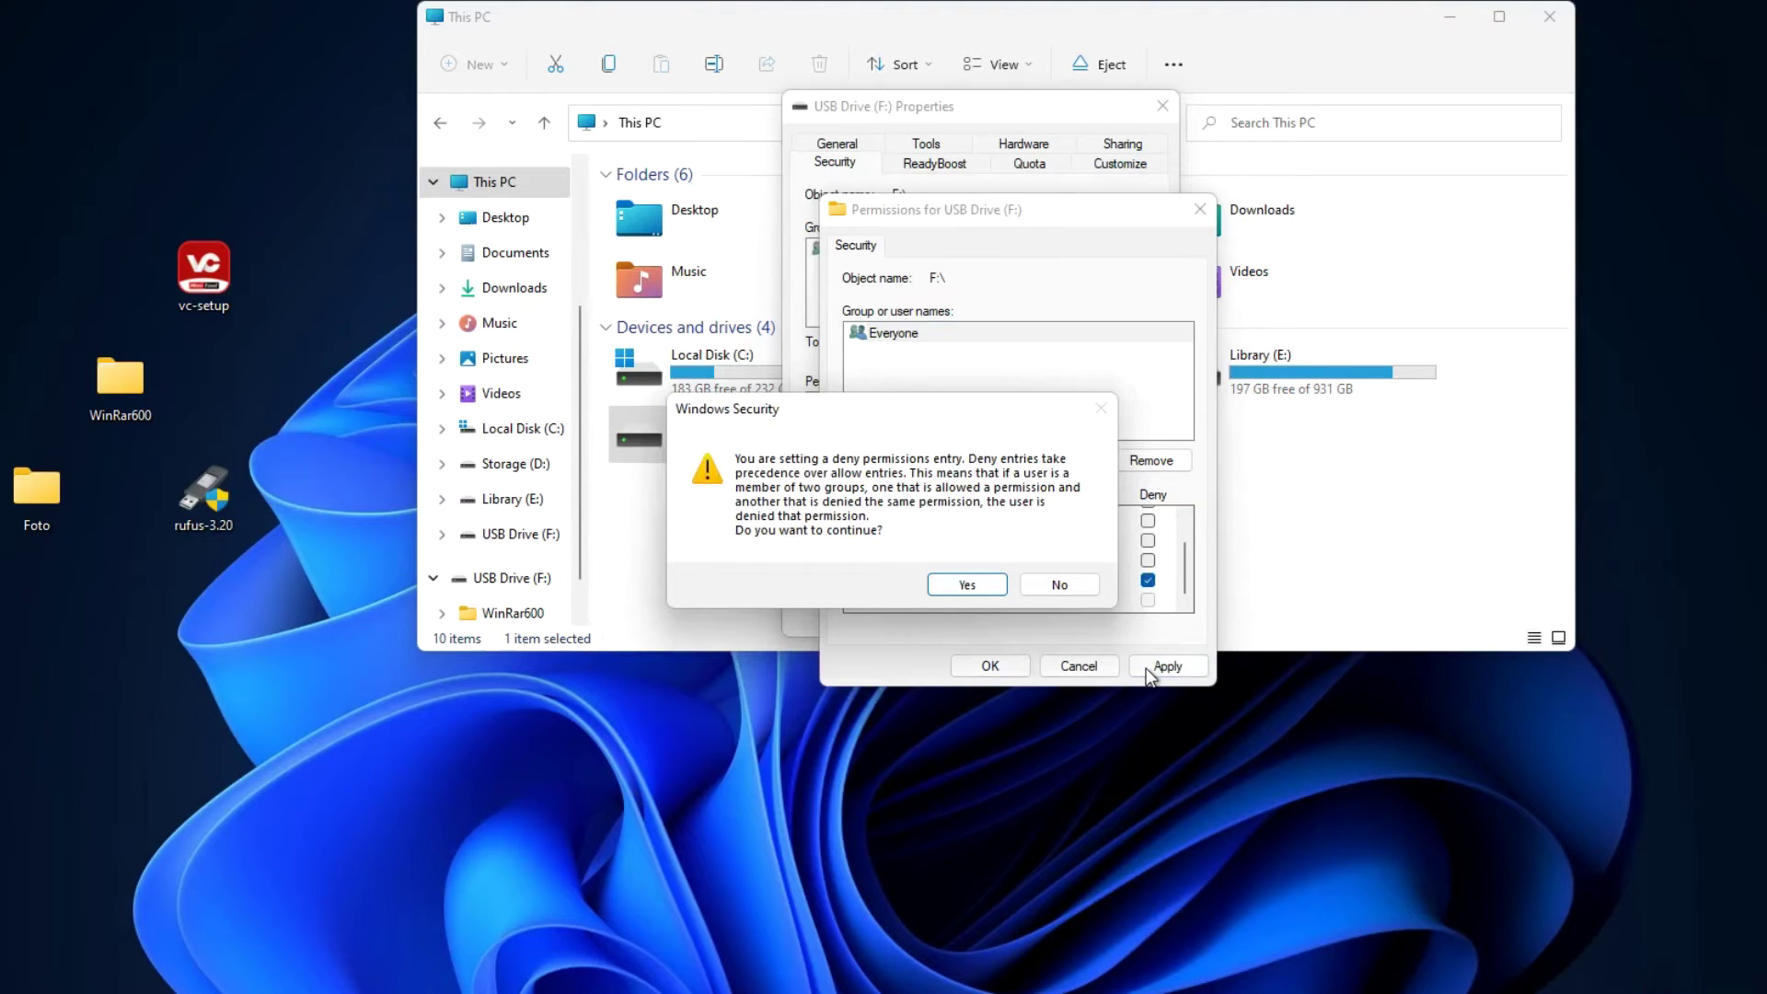
left_click(990, 589)
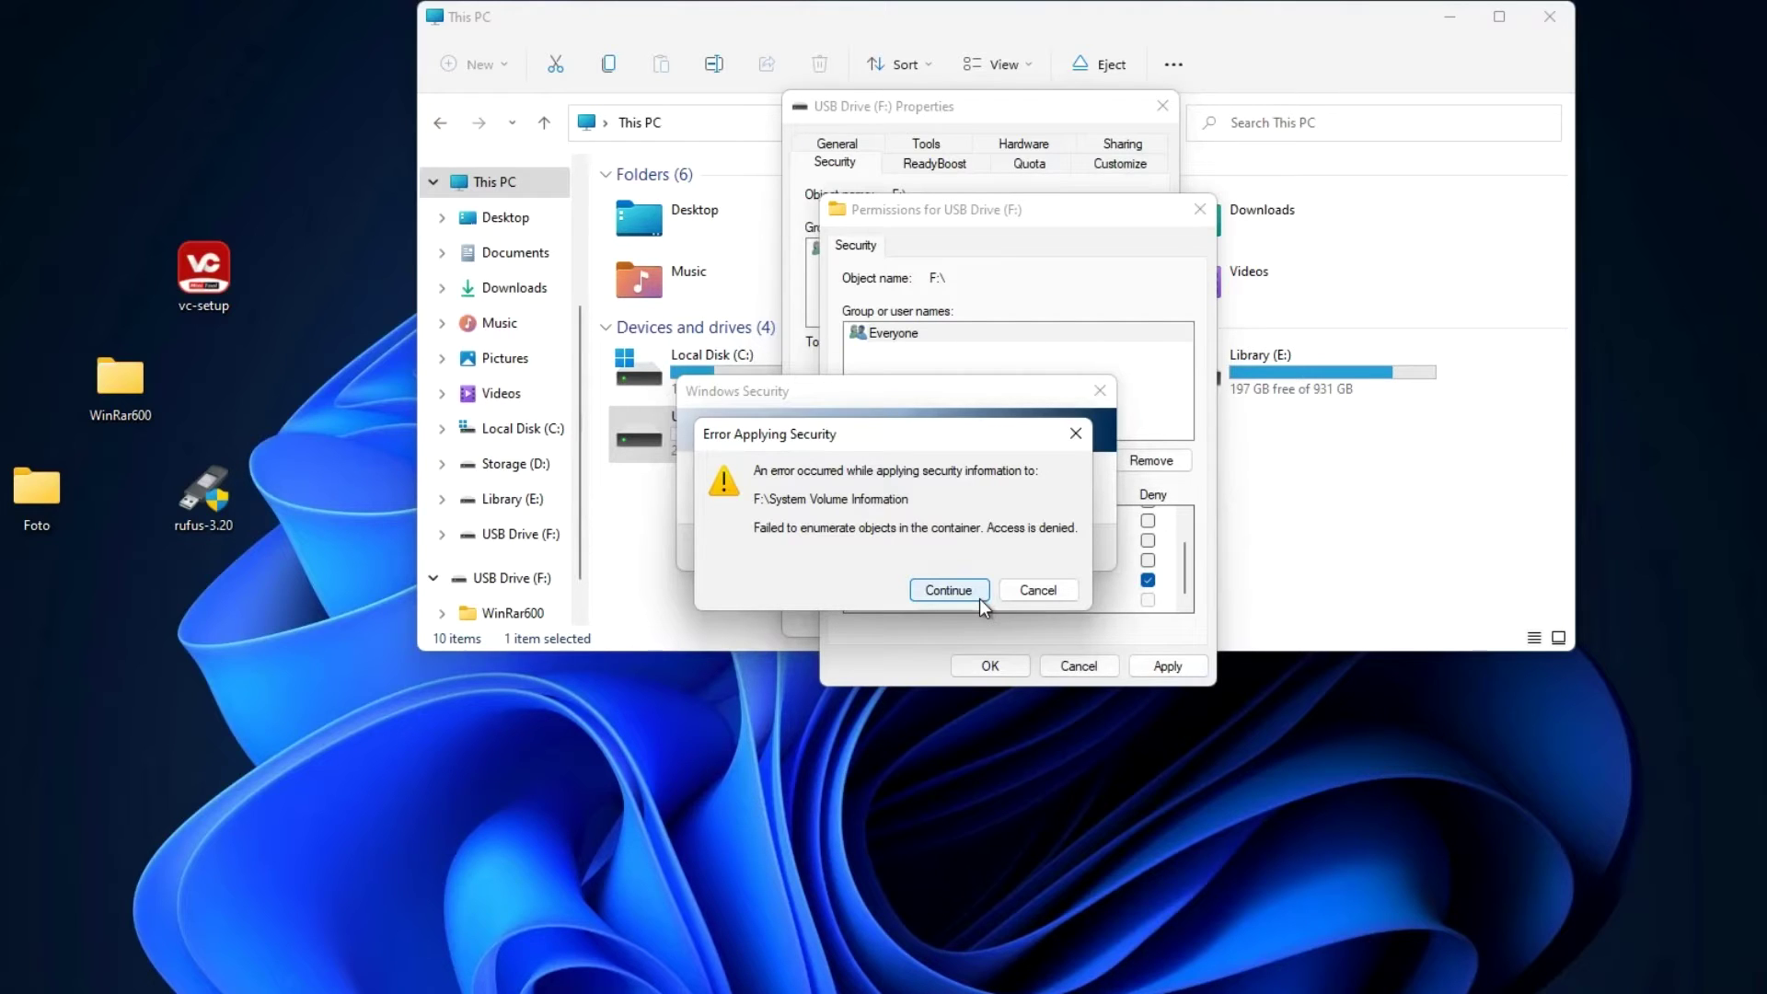
left_click(979, 597)
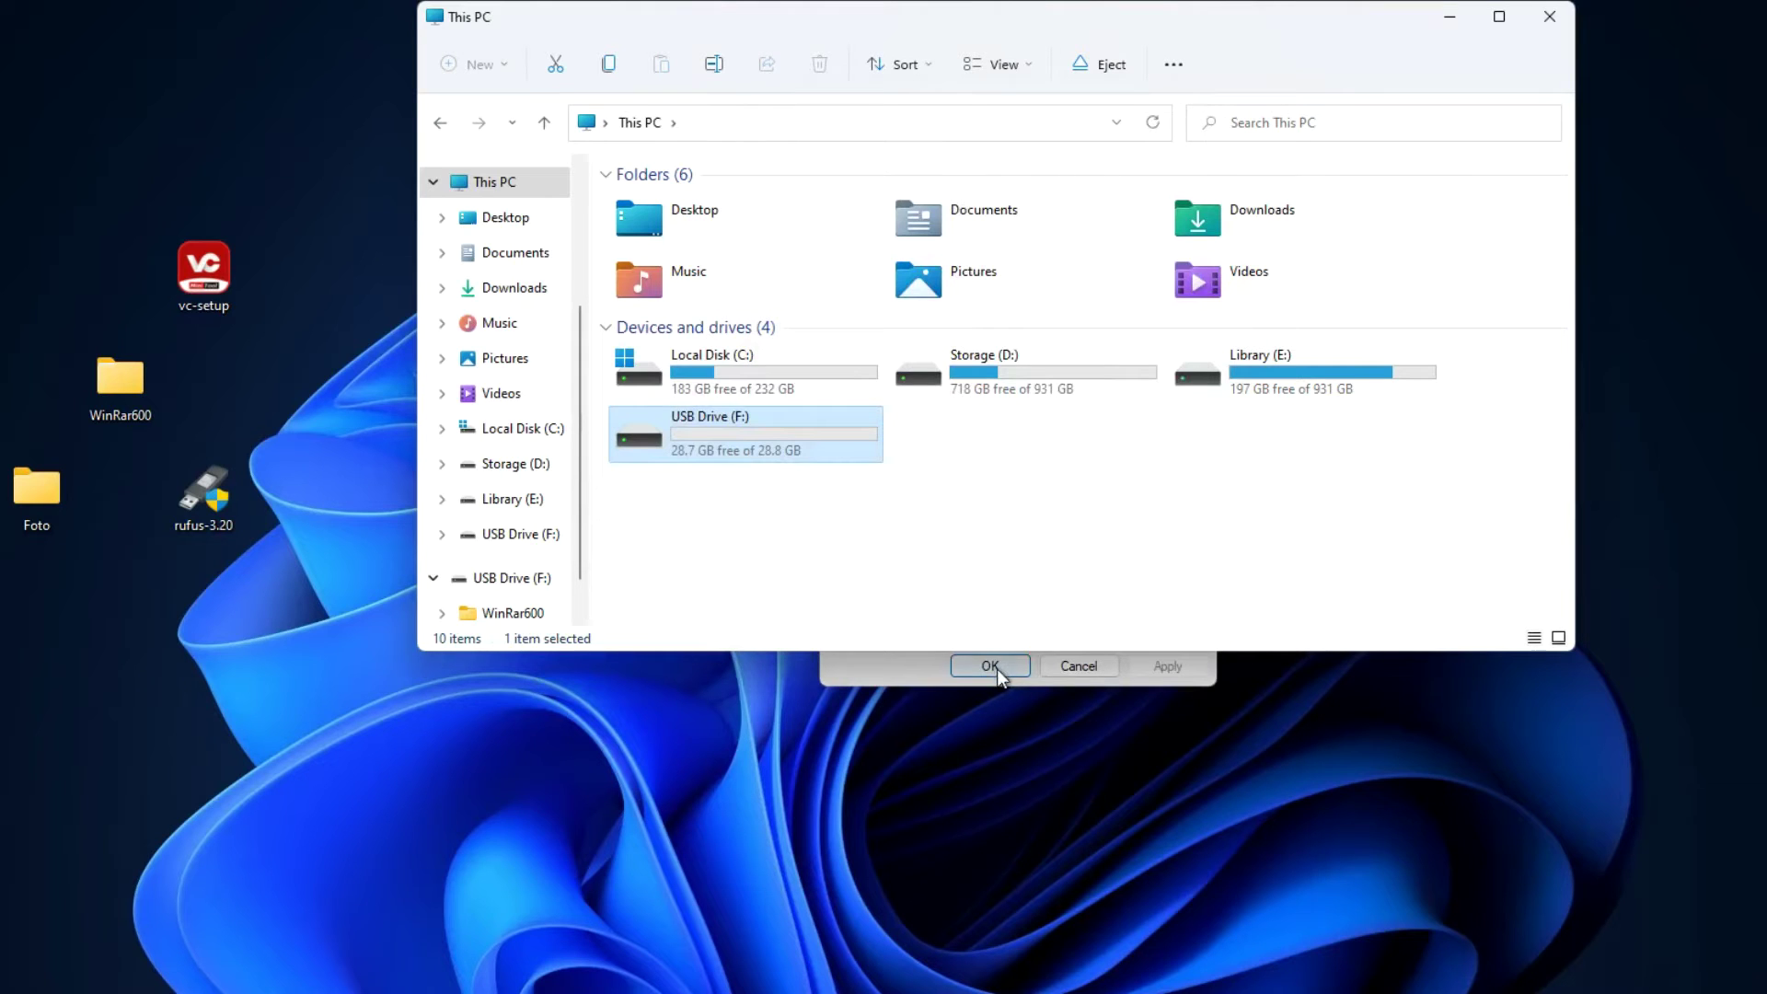
left_click(997, 668)
Close the properties, then try copying the Foto folder onto USB Drive (F:) and cancel when access is denied
left_click(974, 618)
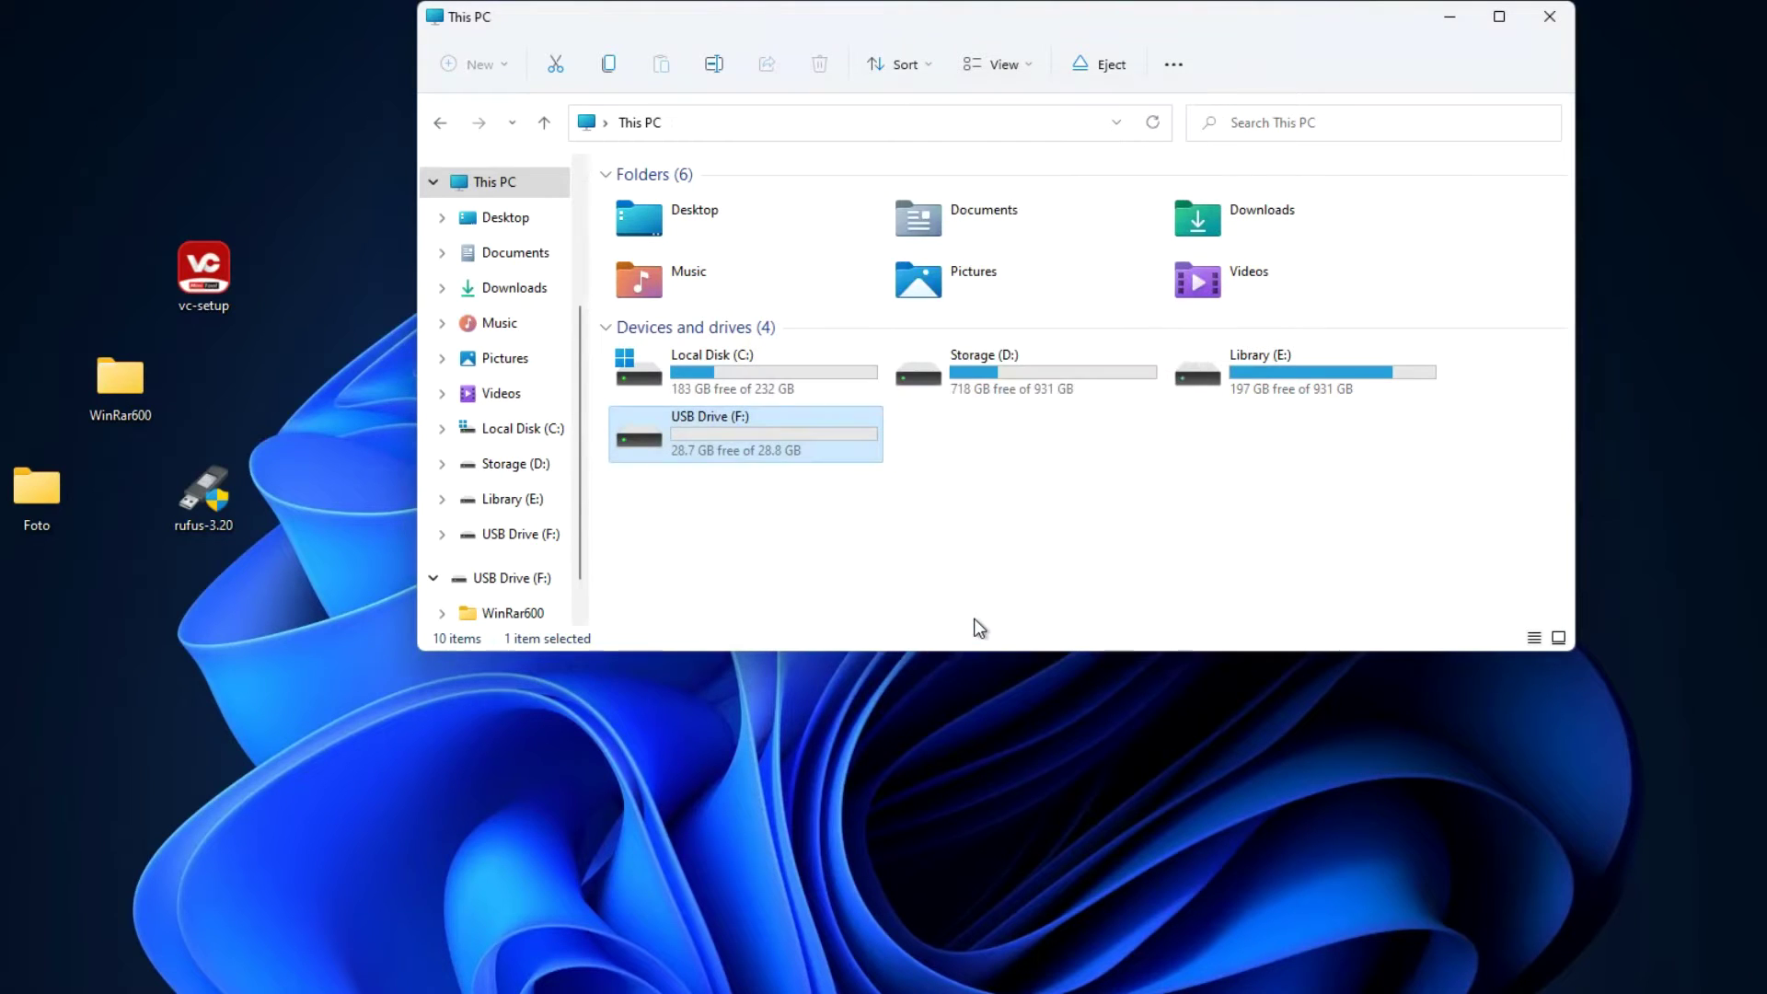
double_click(707, 429)
left_click_drag(41, 532, 718, 375)
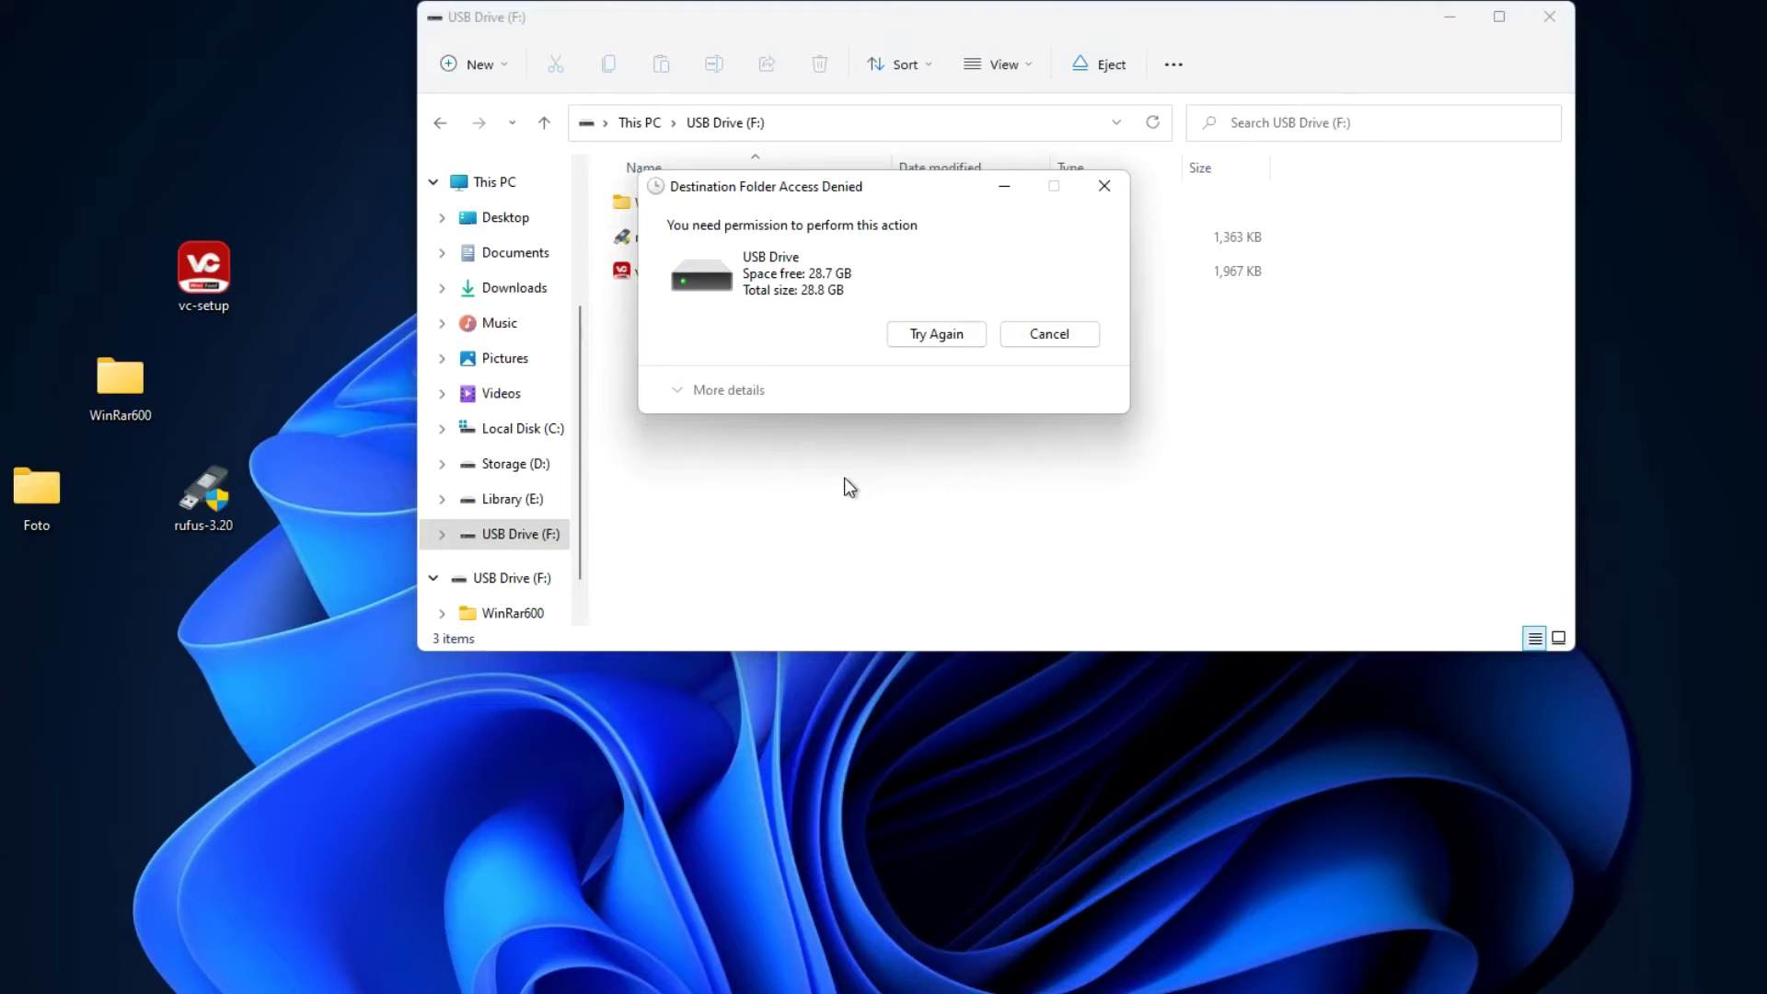
left_click(959, 342)
left_click(1011, 334)
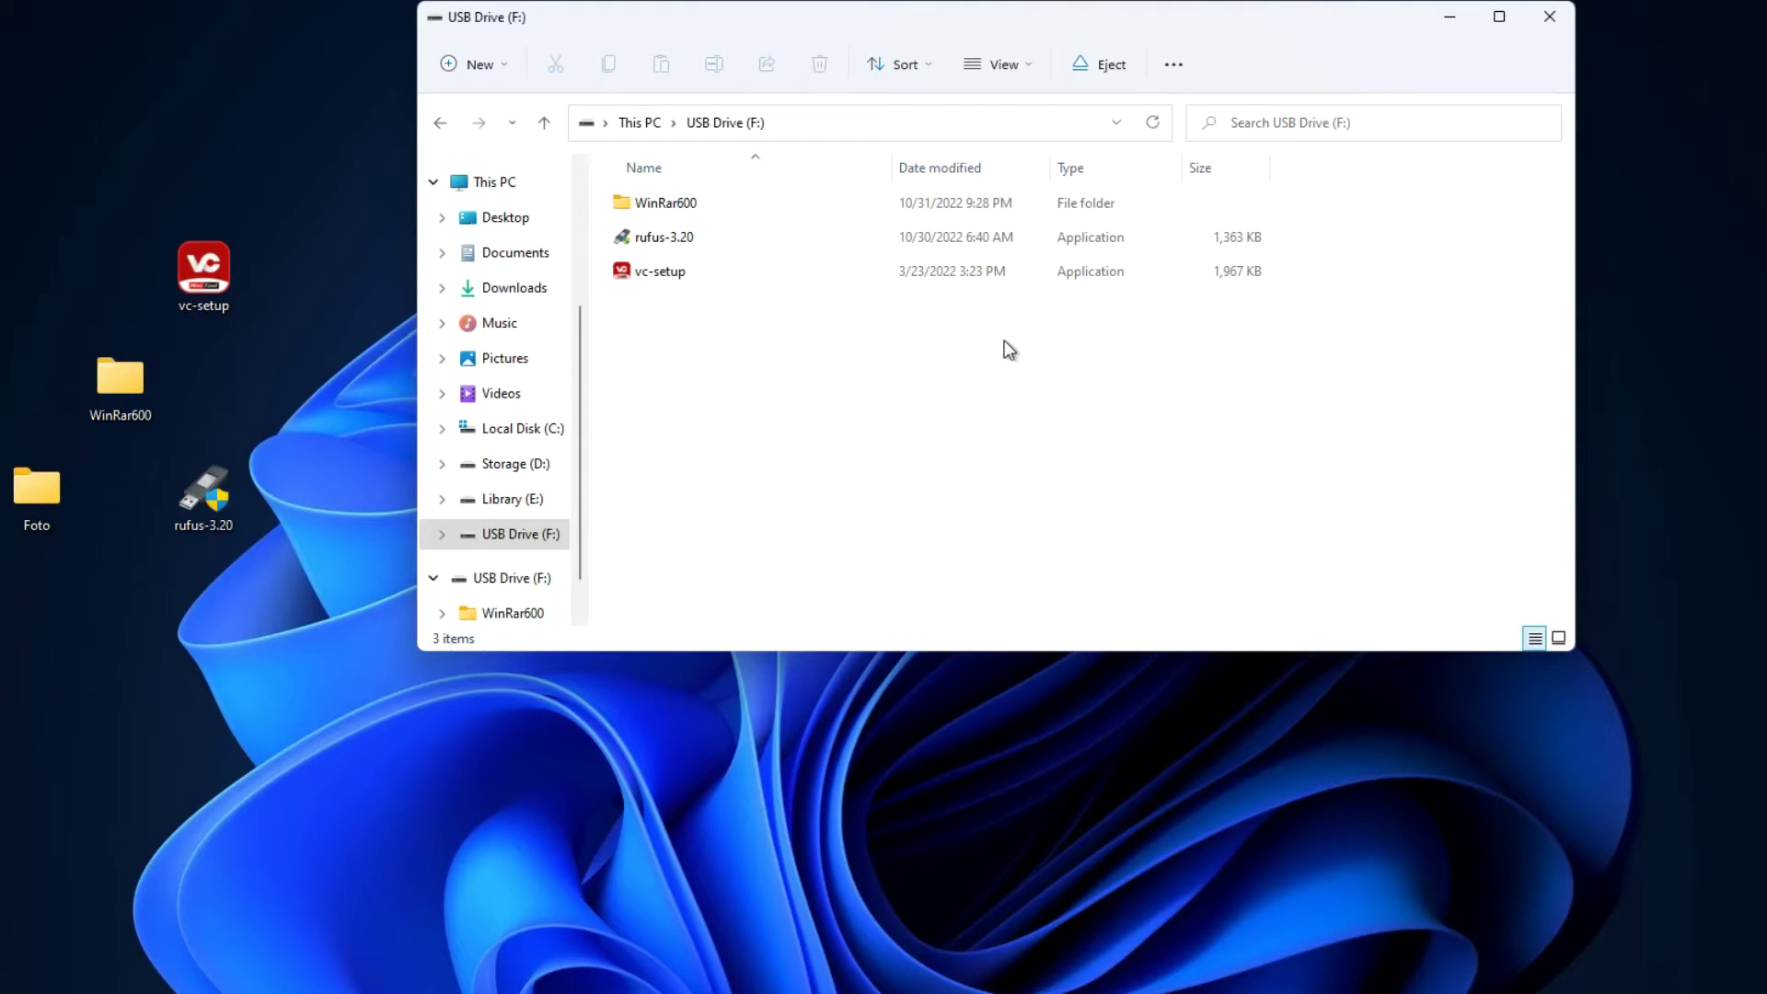
Try deleting vc-setup from USB Drive (F:) and cancel when access is denied
right_click(666, 269)
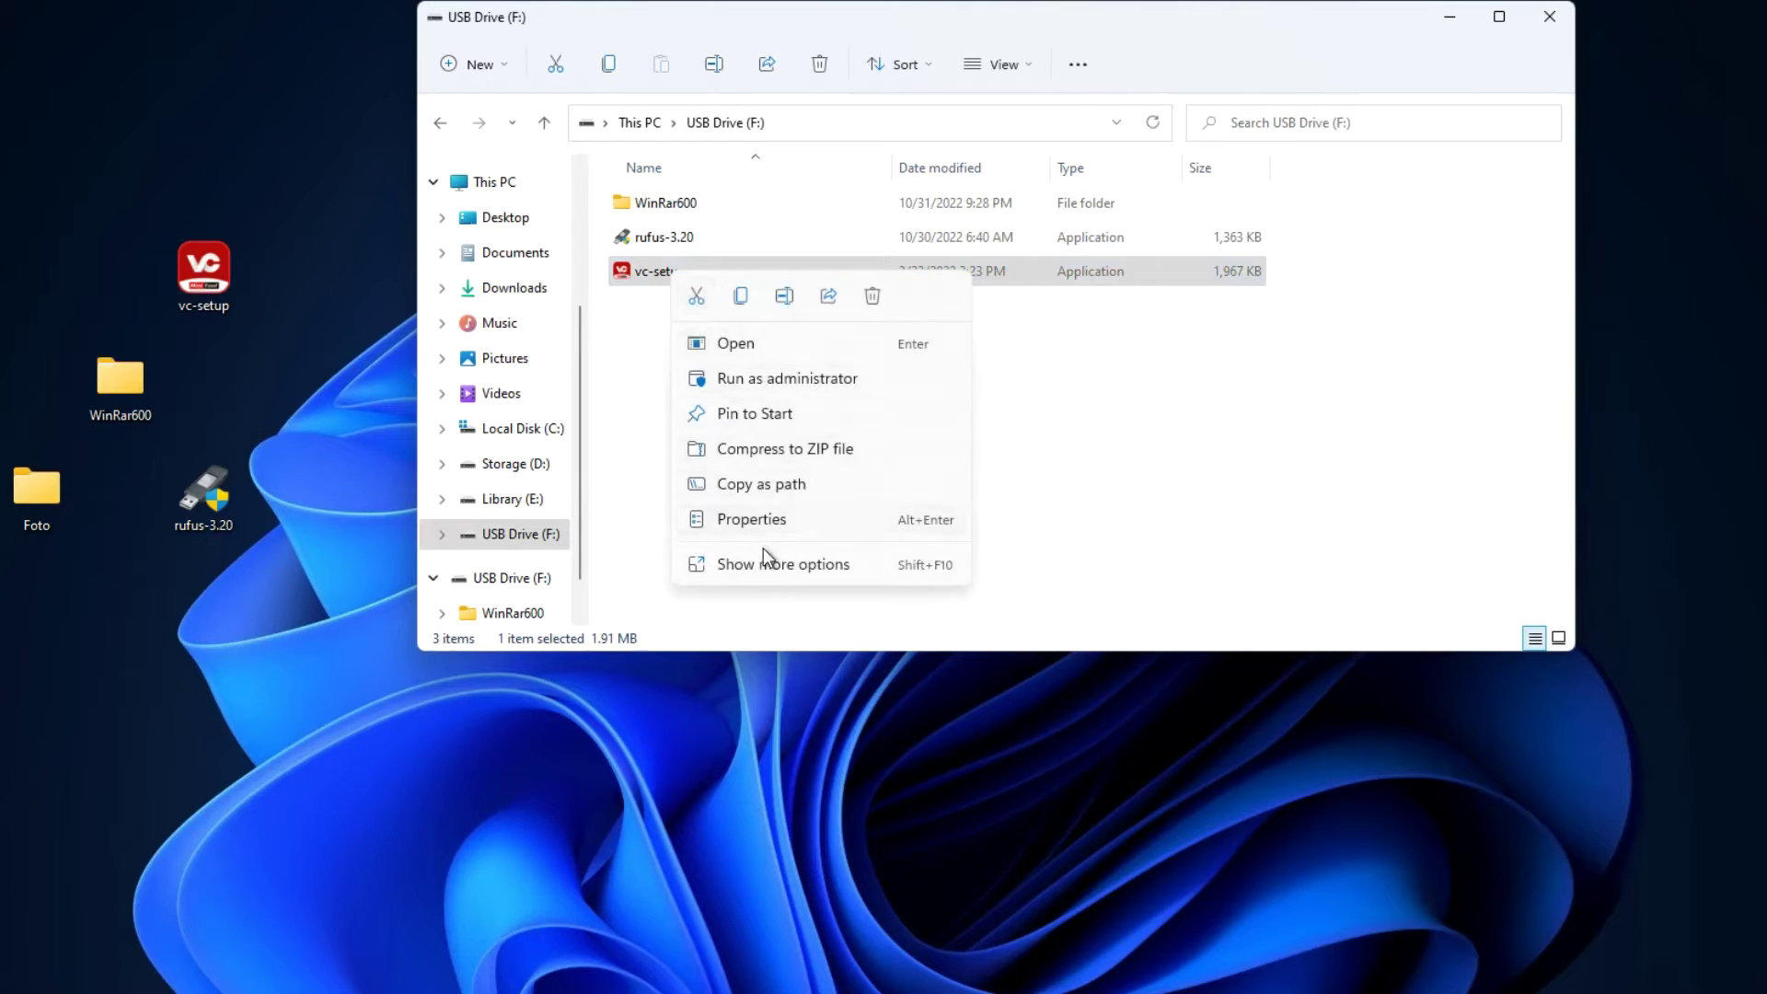
left_click(865, 564)
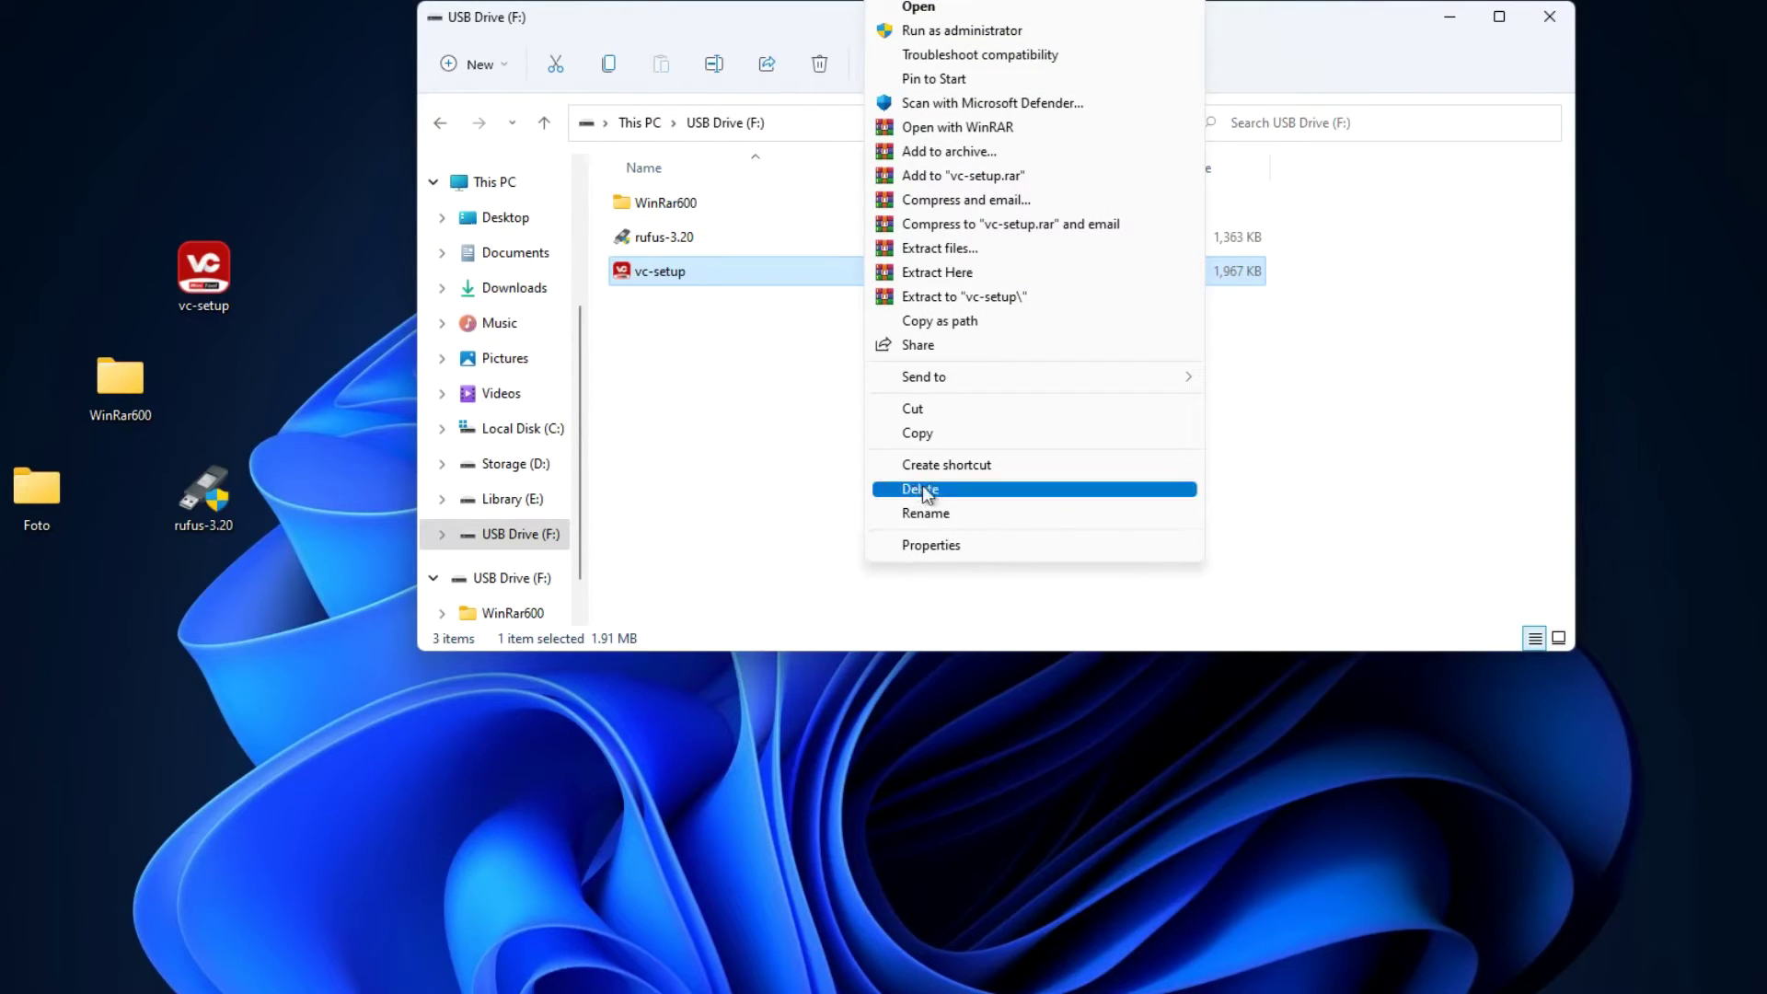
left_click(1075, 491)
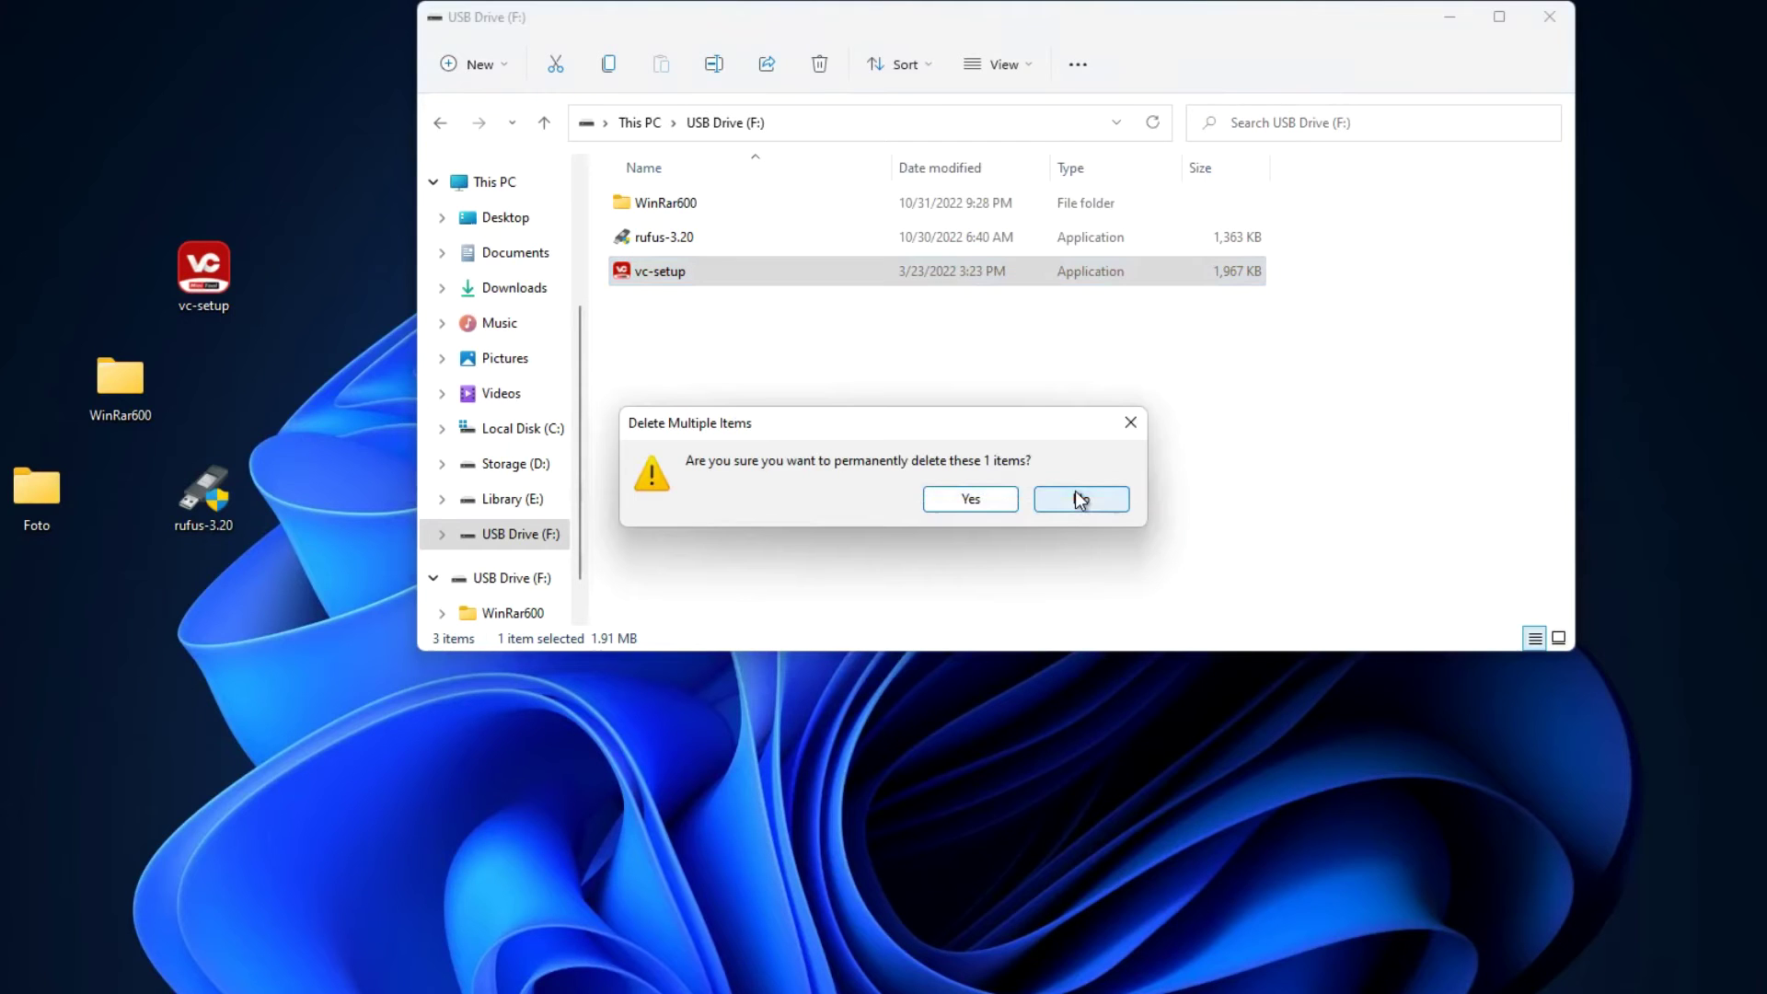
left_click(990, 504)
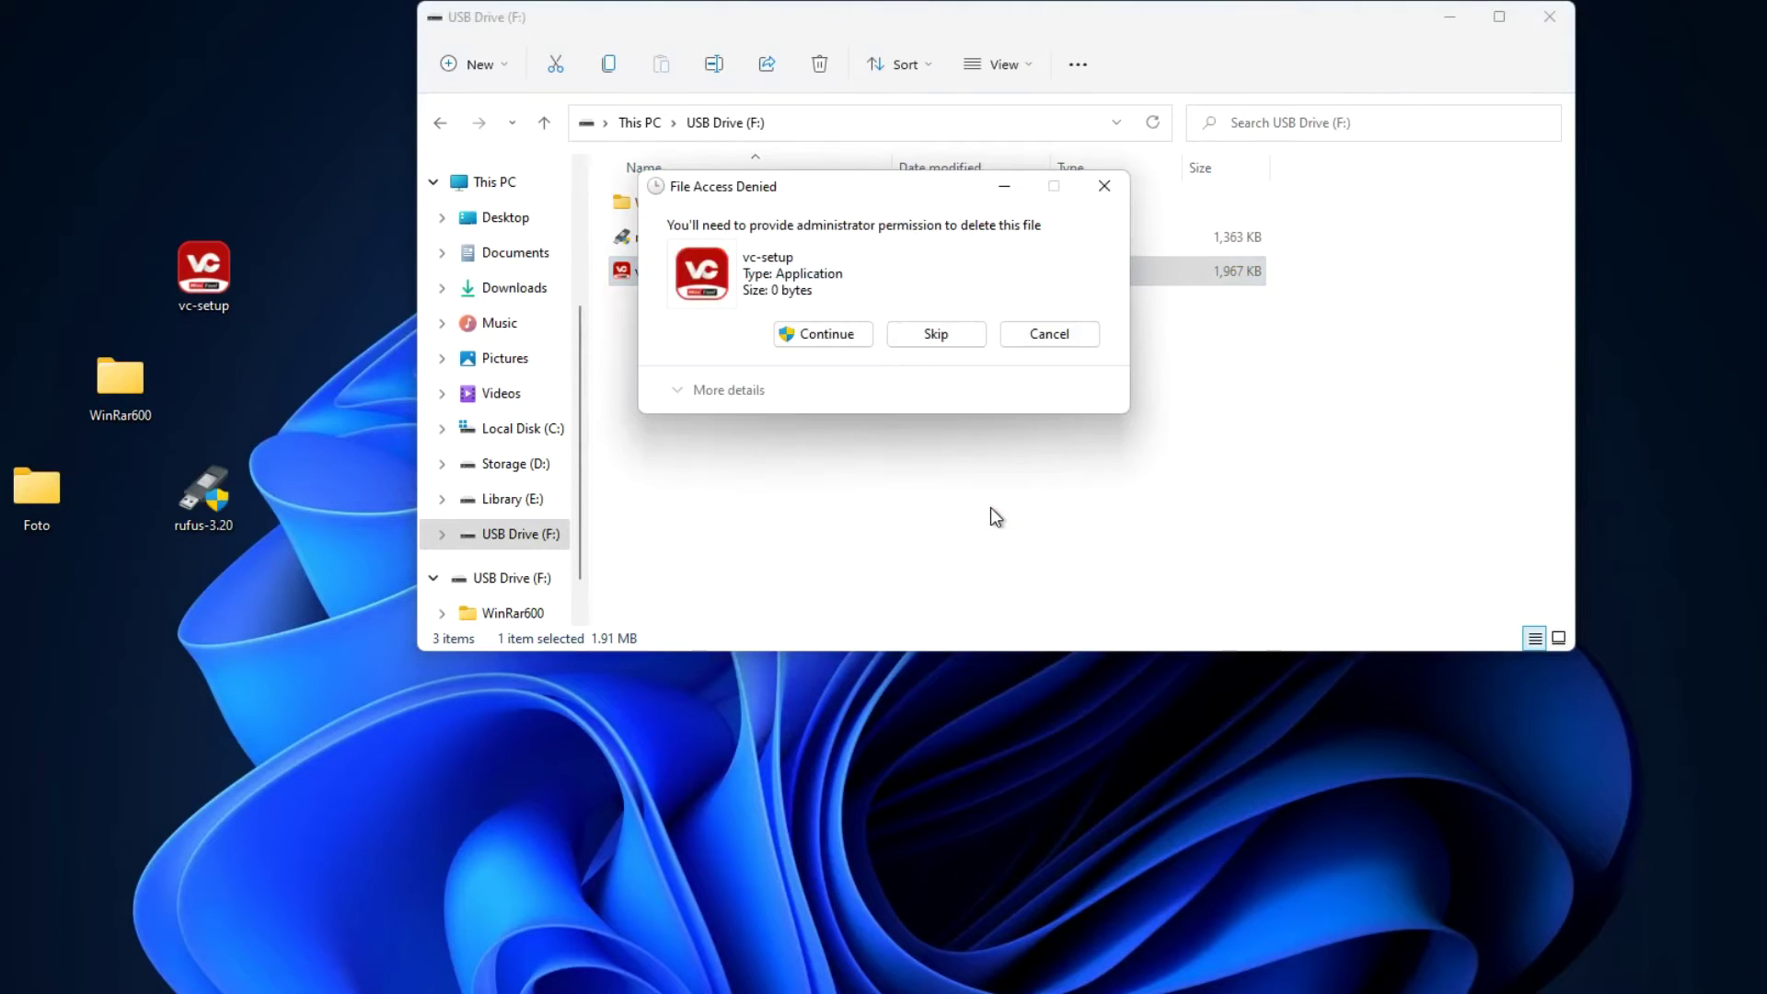
left_click(855, 345)
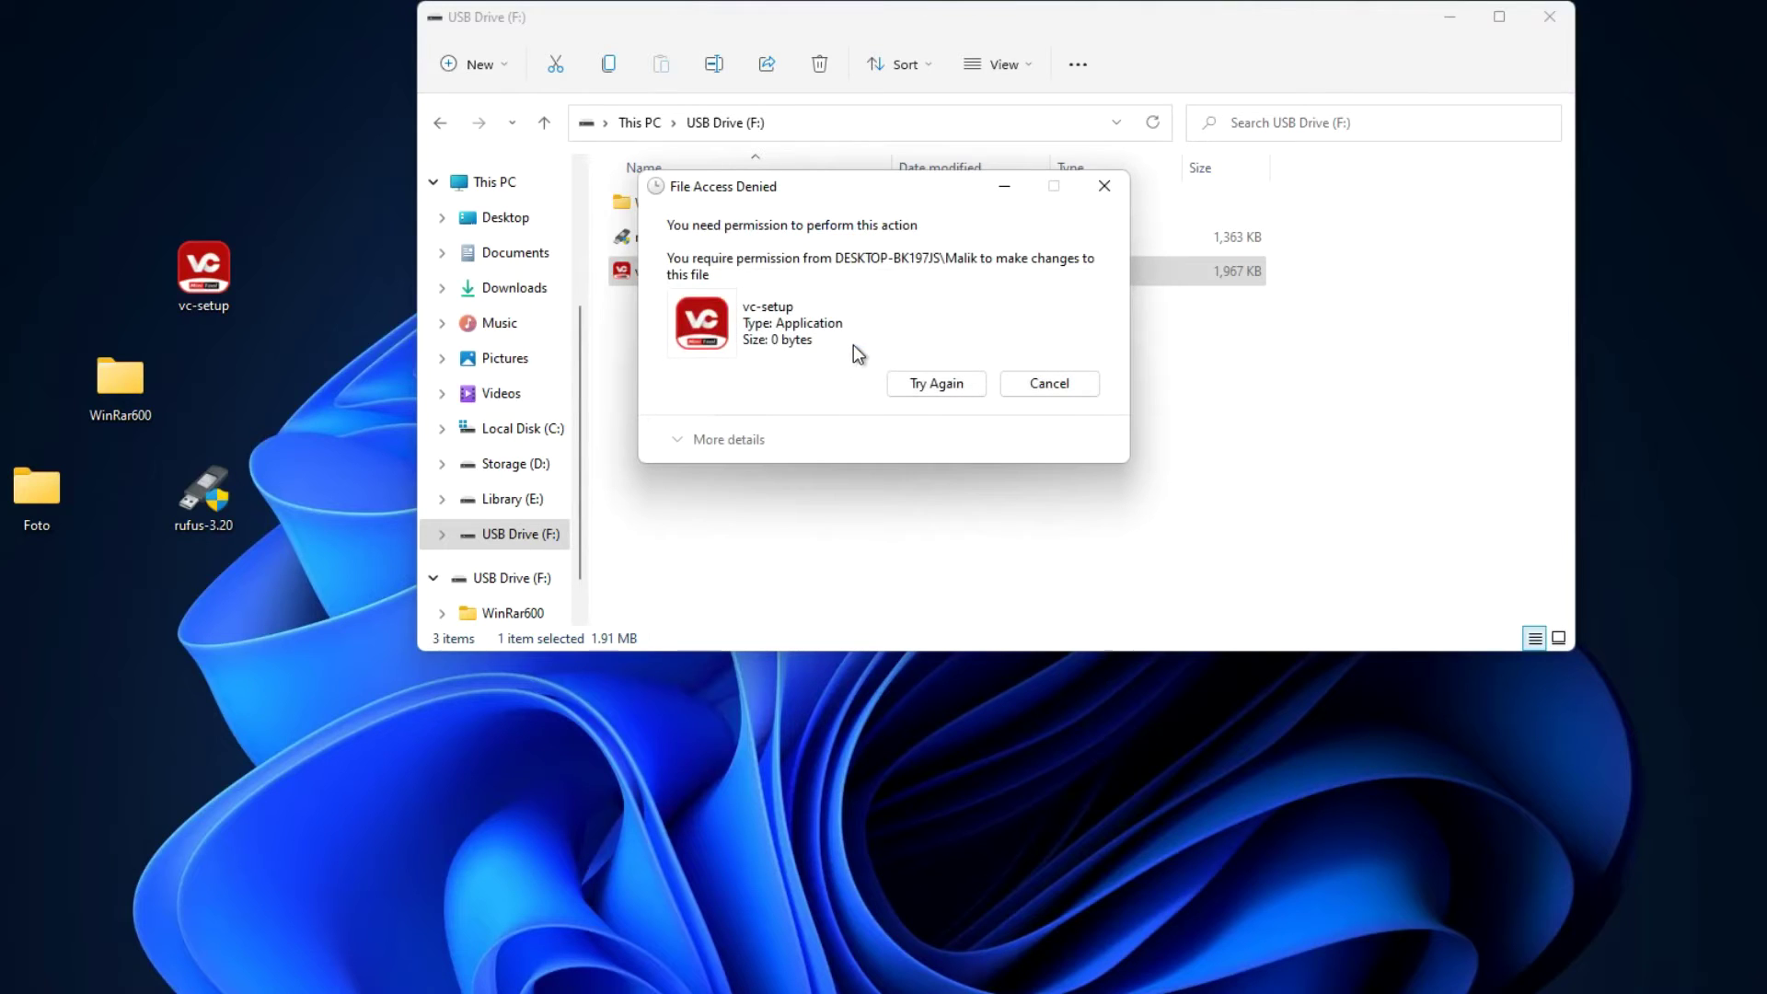
left_click(1012, 385)
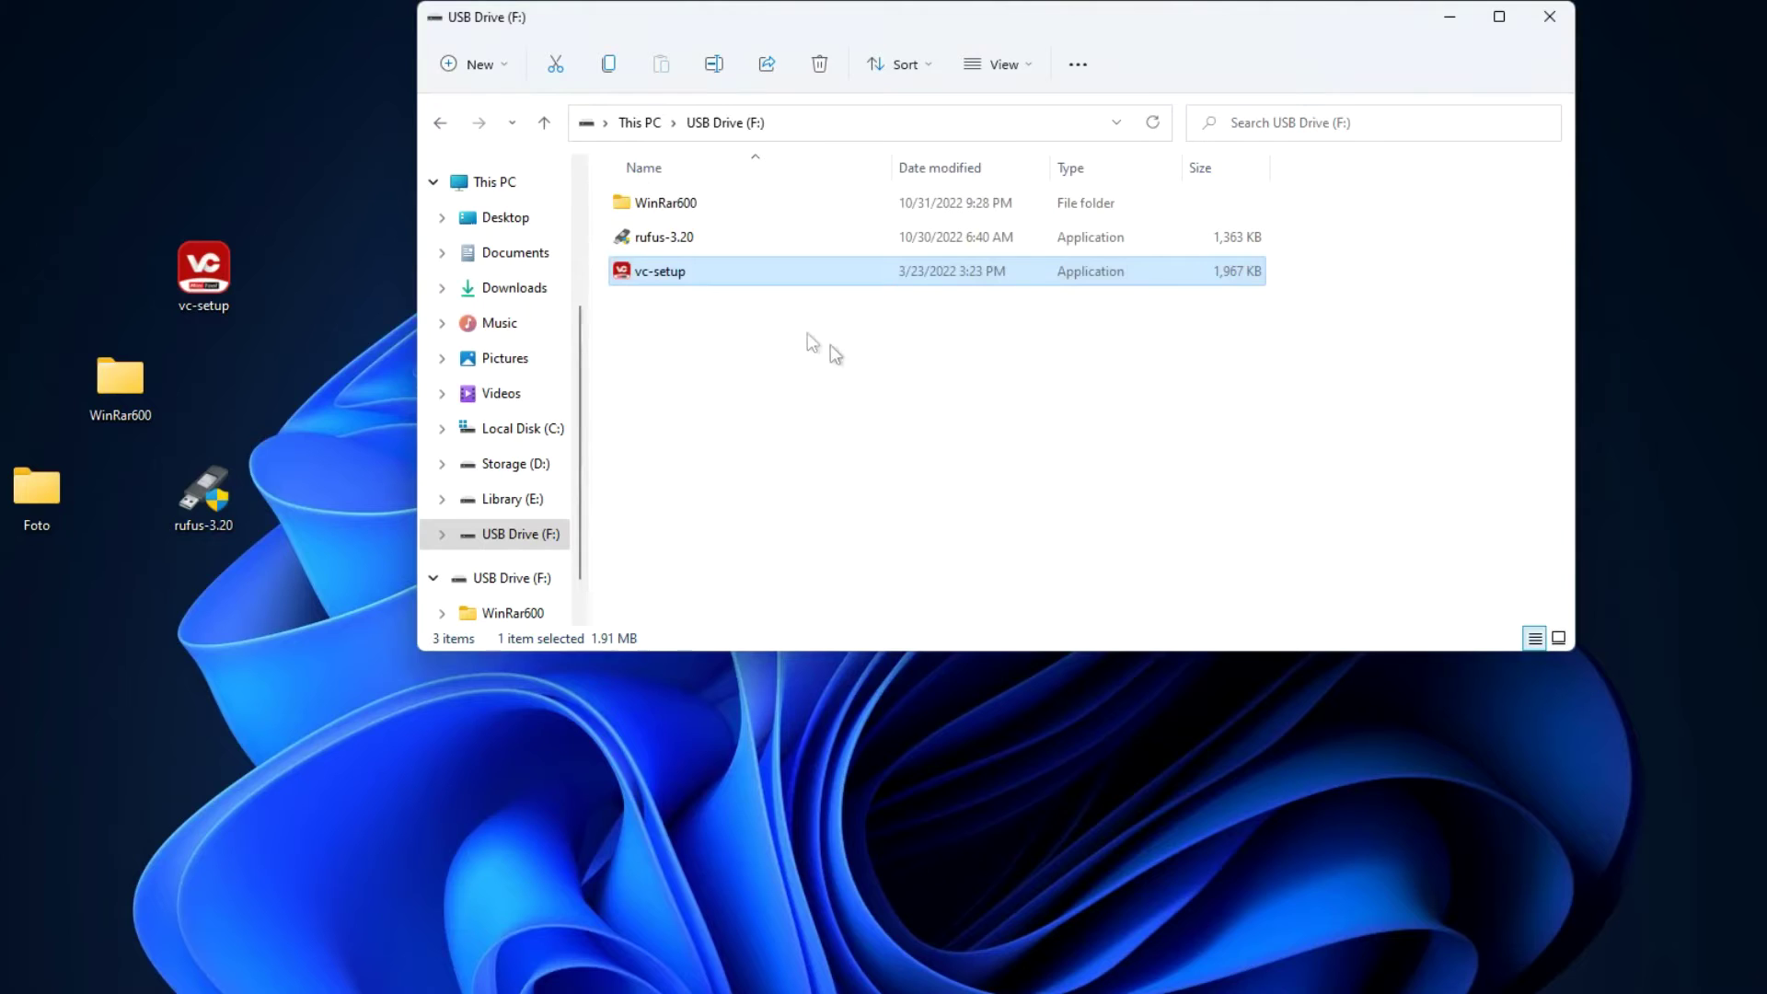
Try renaming WinRar600 to WinRar, cancel the refusal, and close the drive window
left_click(686, 210)
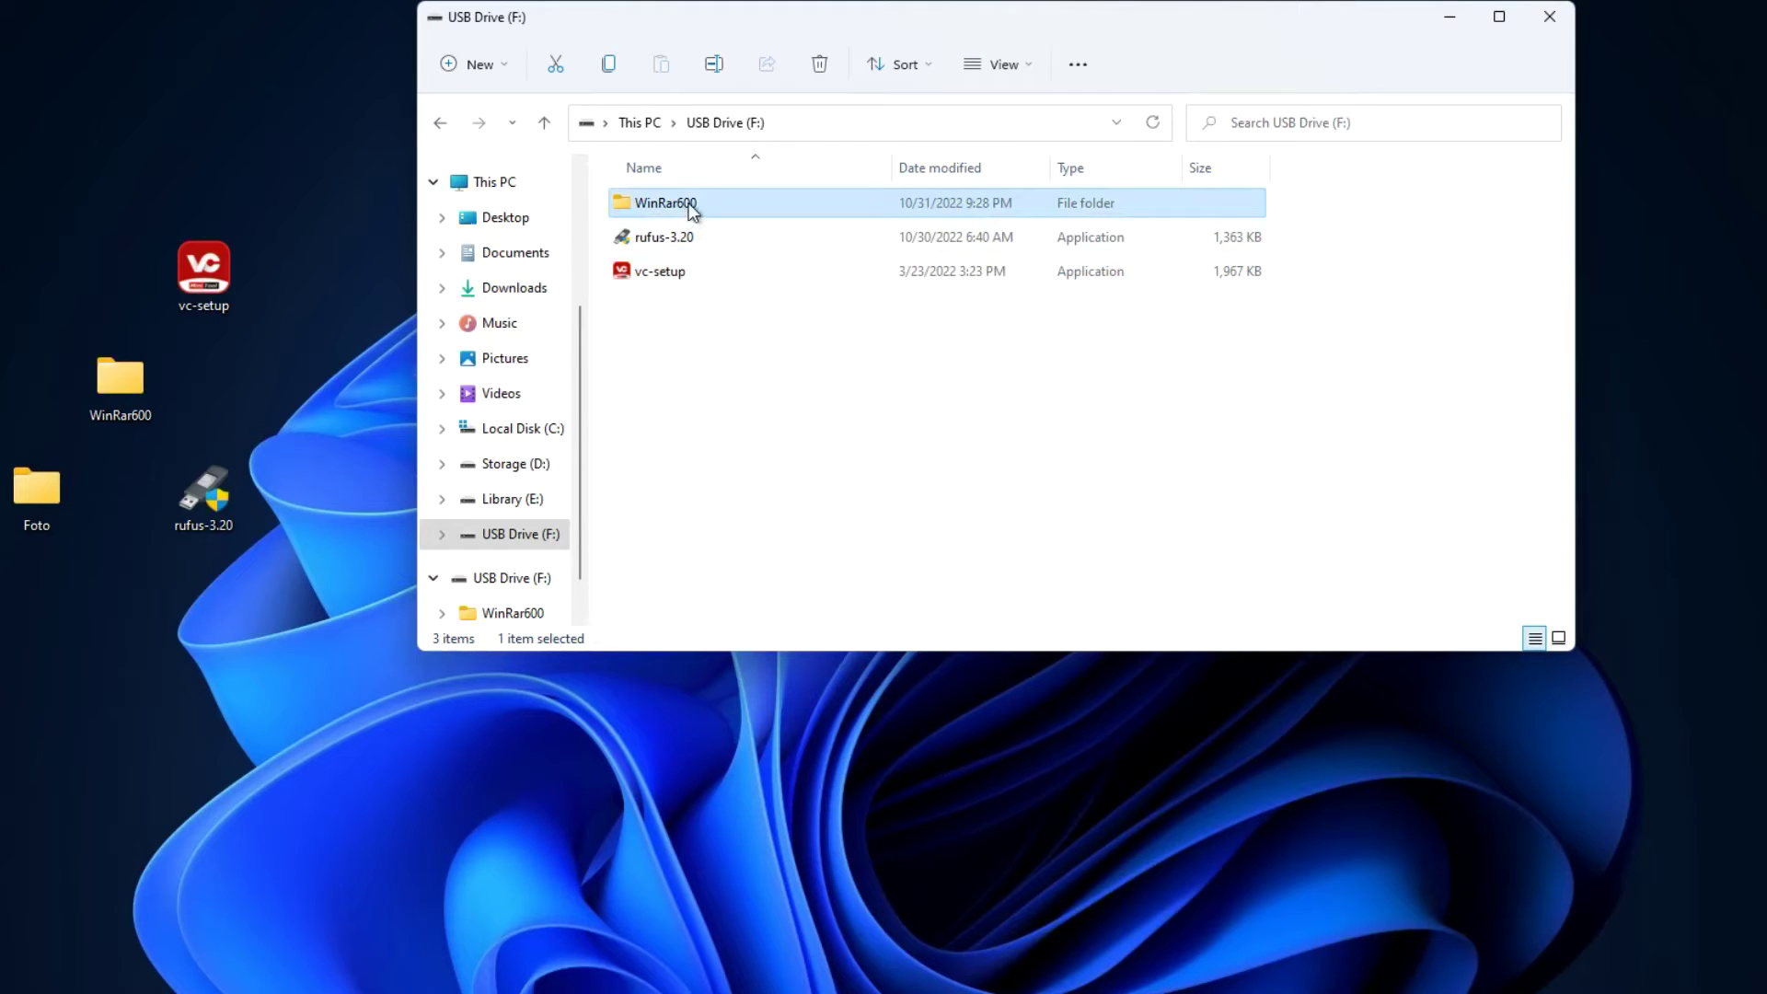
key("End")
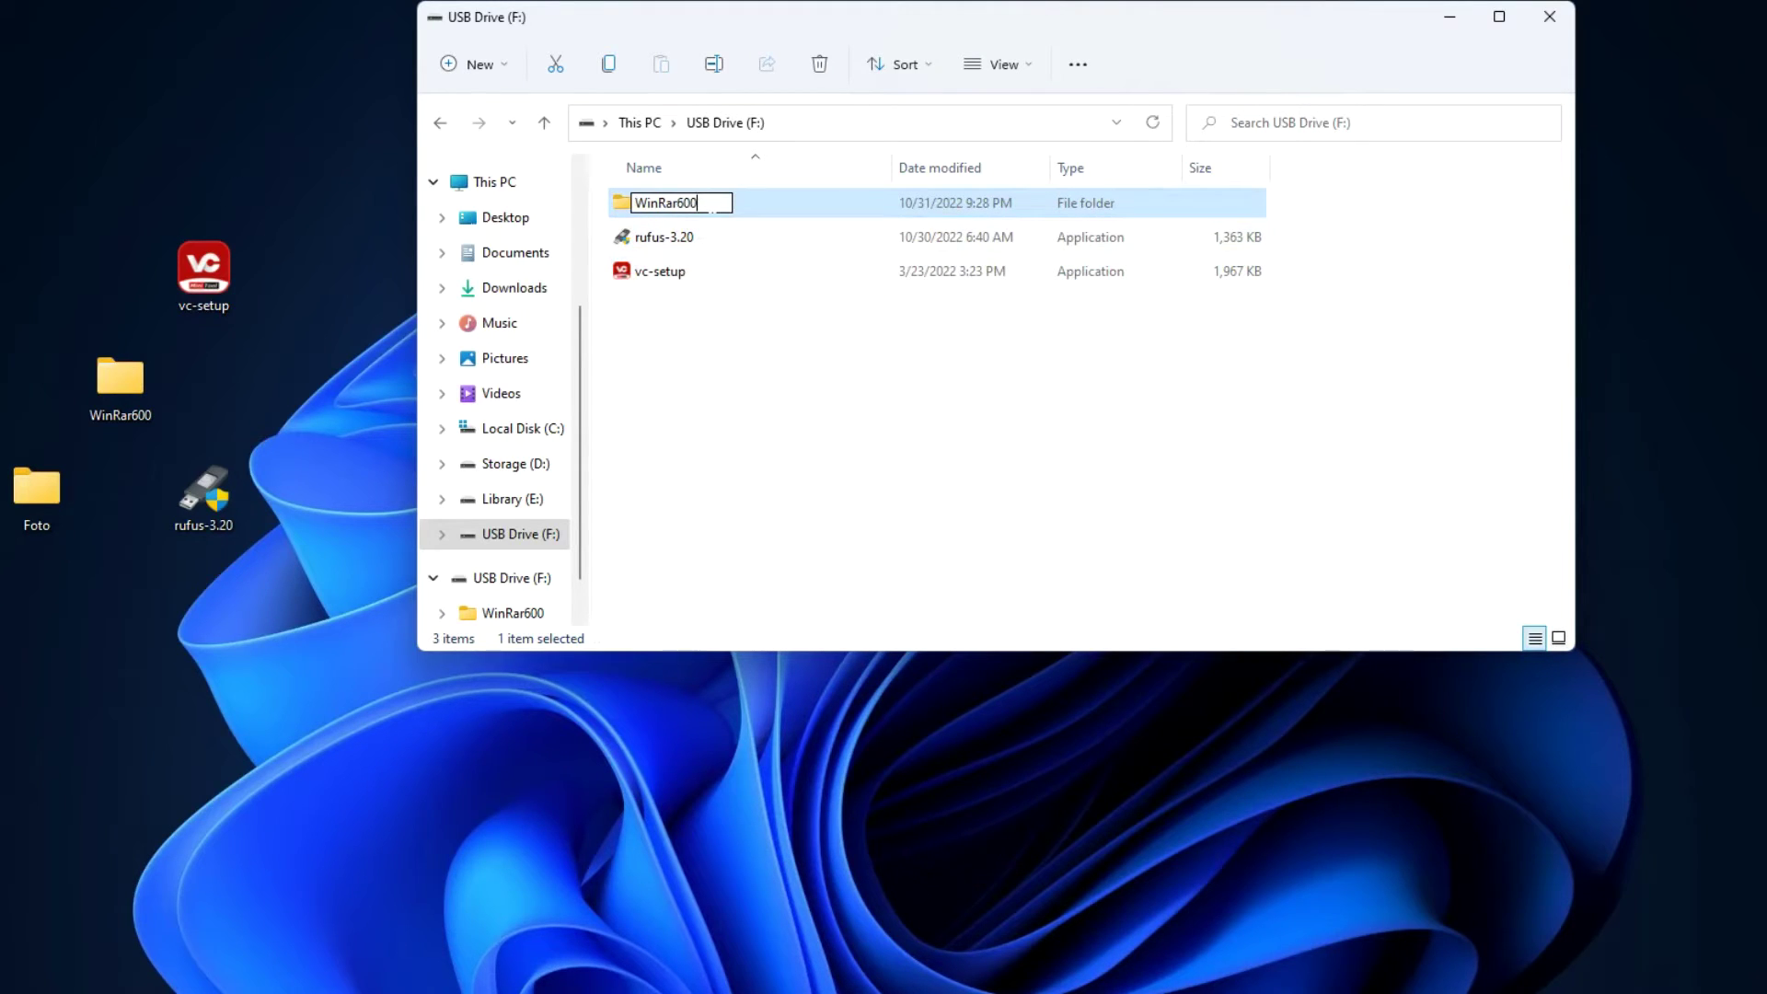
key("BackSpace")
key("BackSpace")
key("BackSpace")
key("Return")
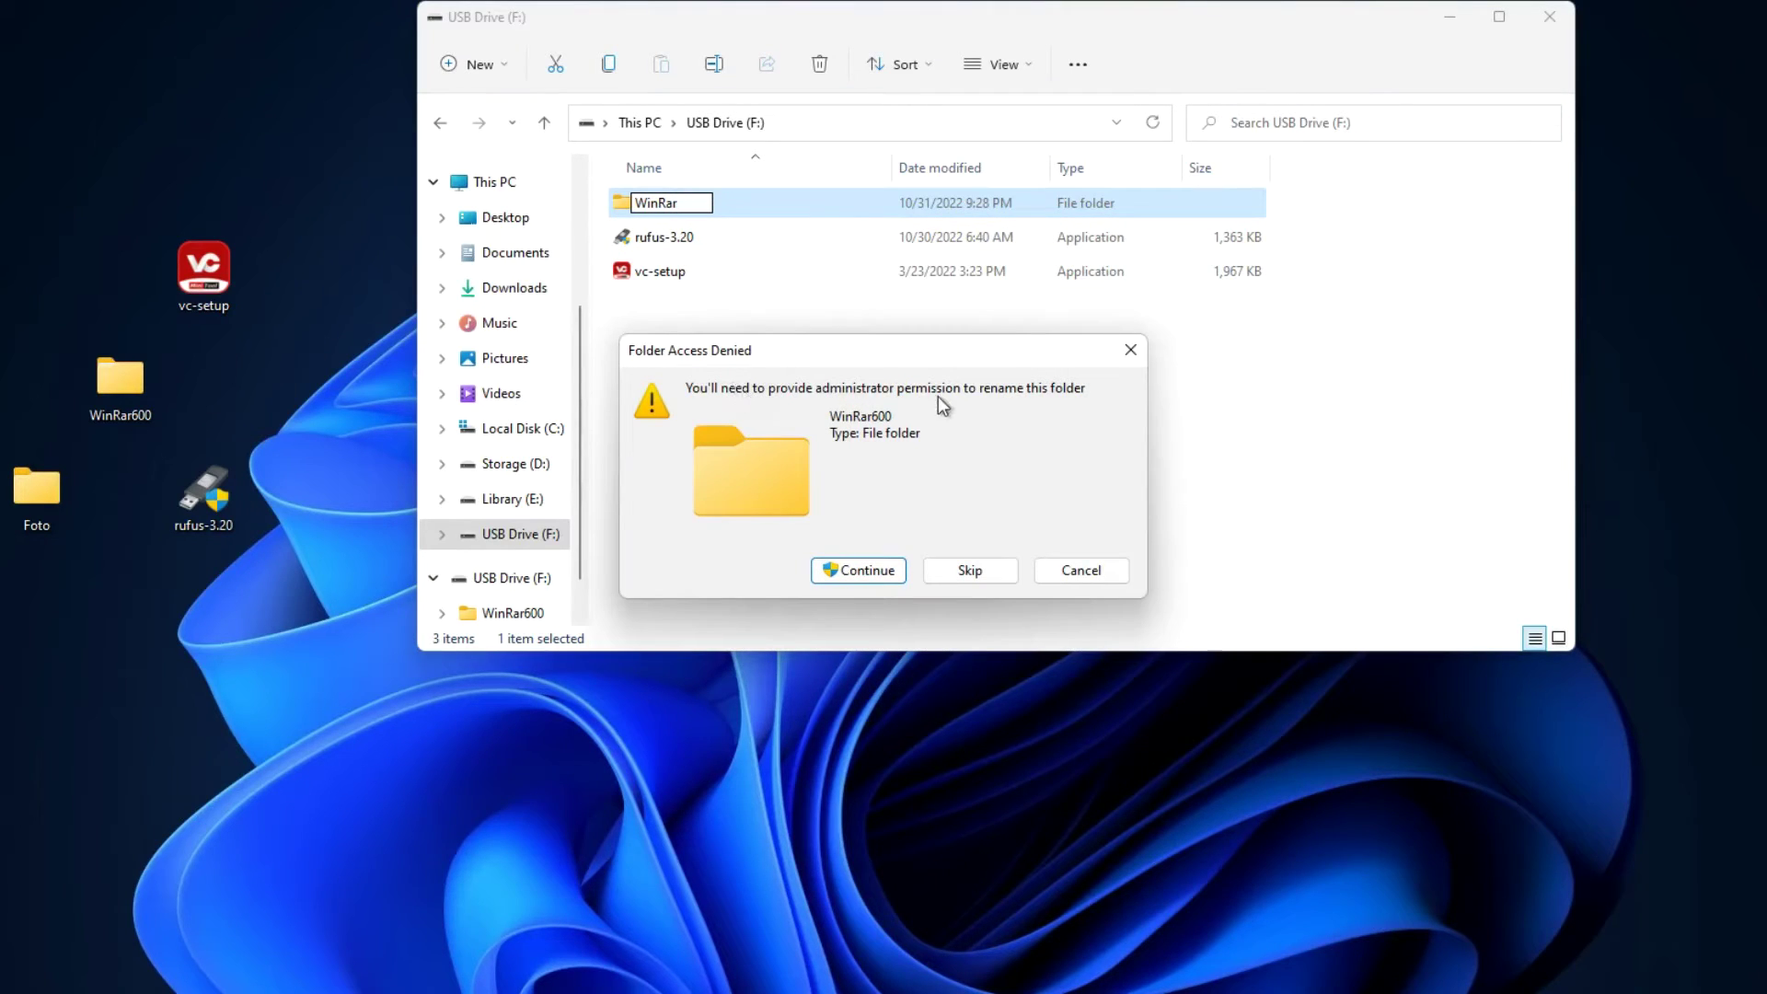
left_click(897, 583)
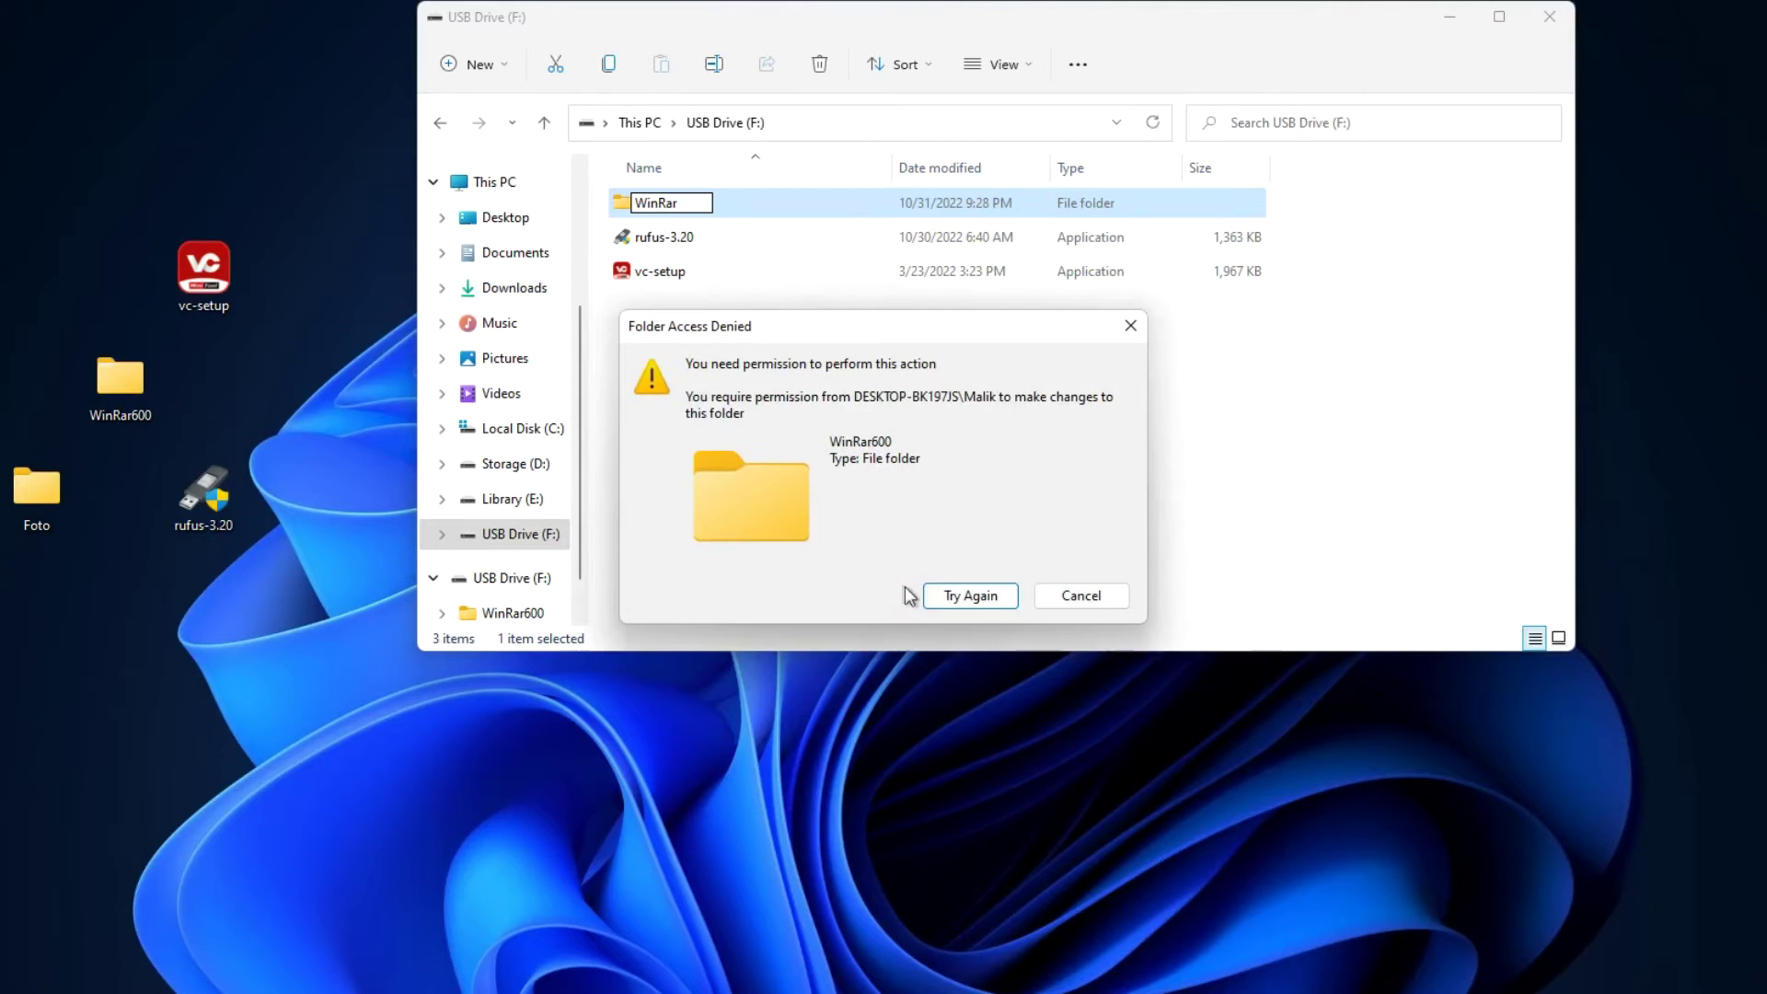
left_click(1054, 600)
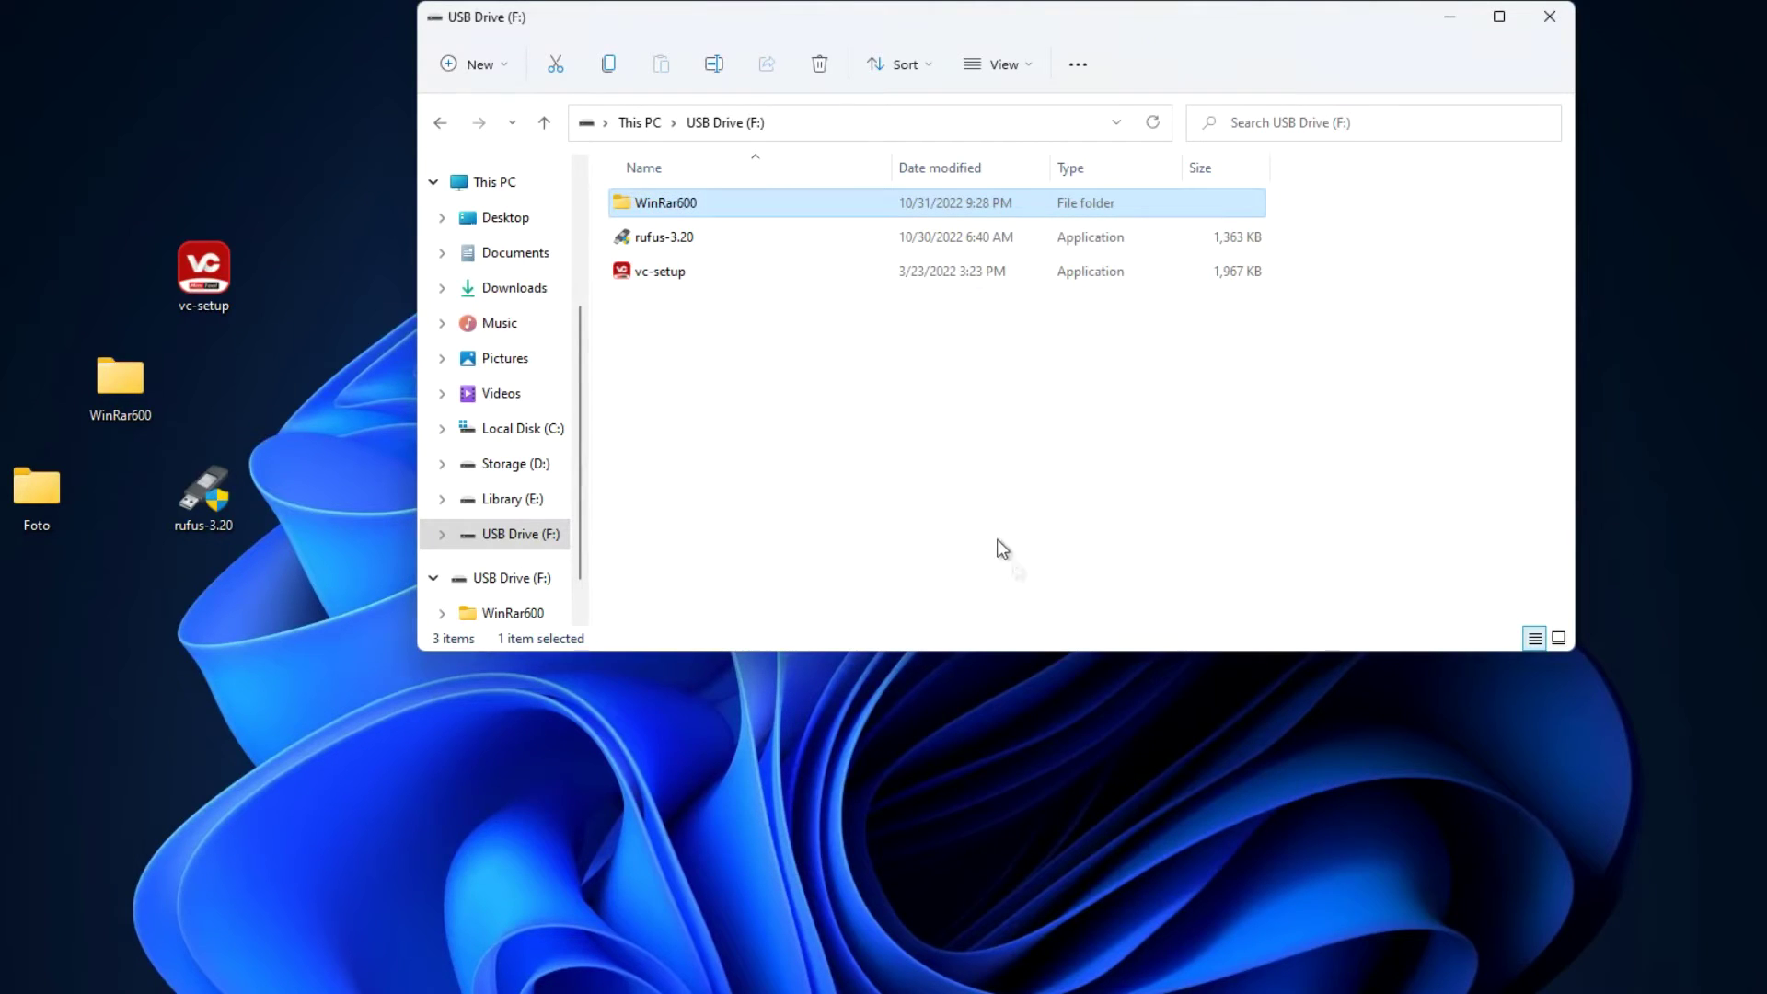
left_click(1548, 18)
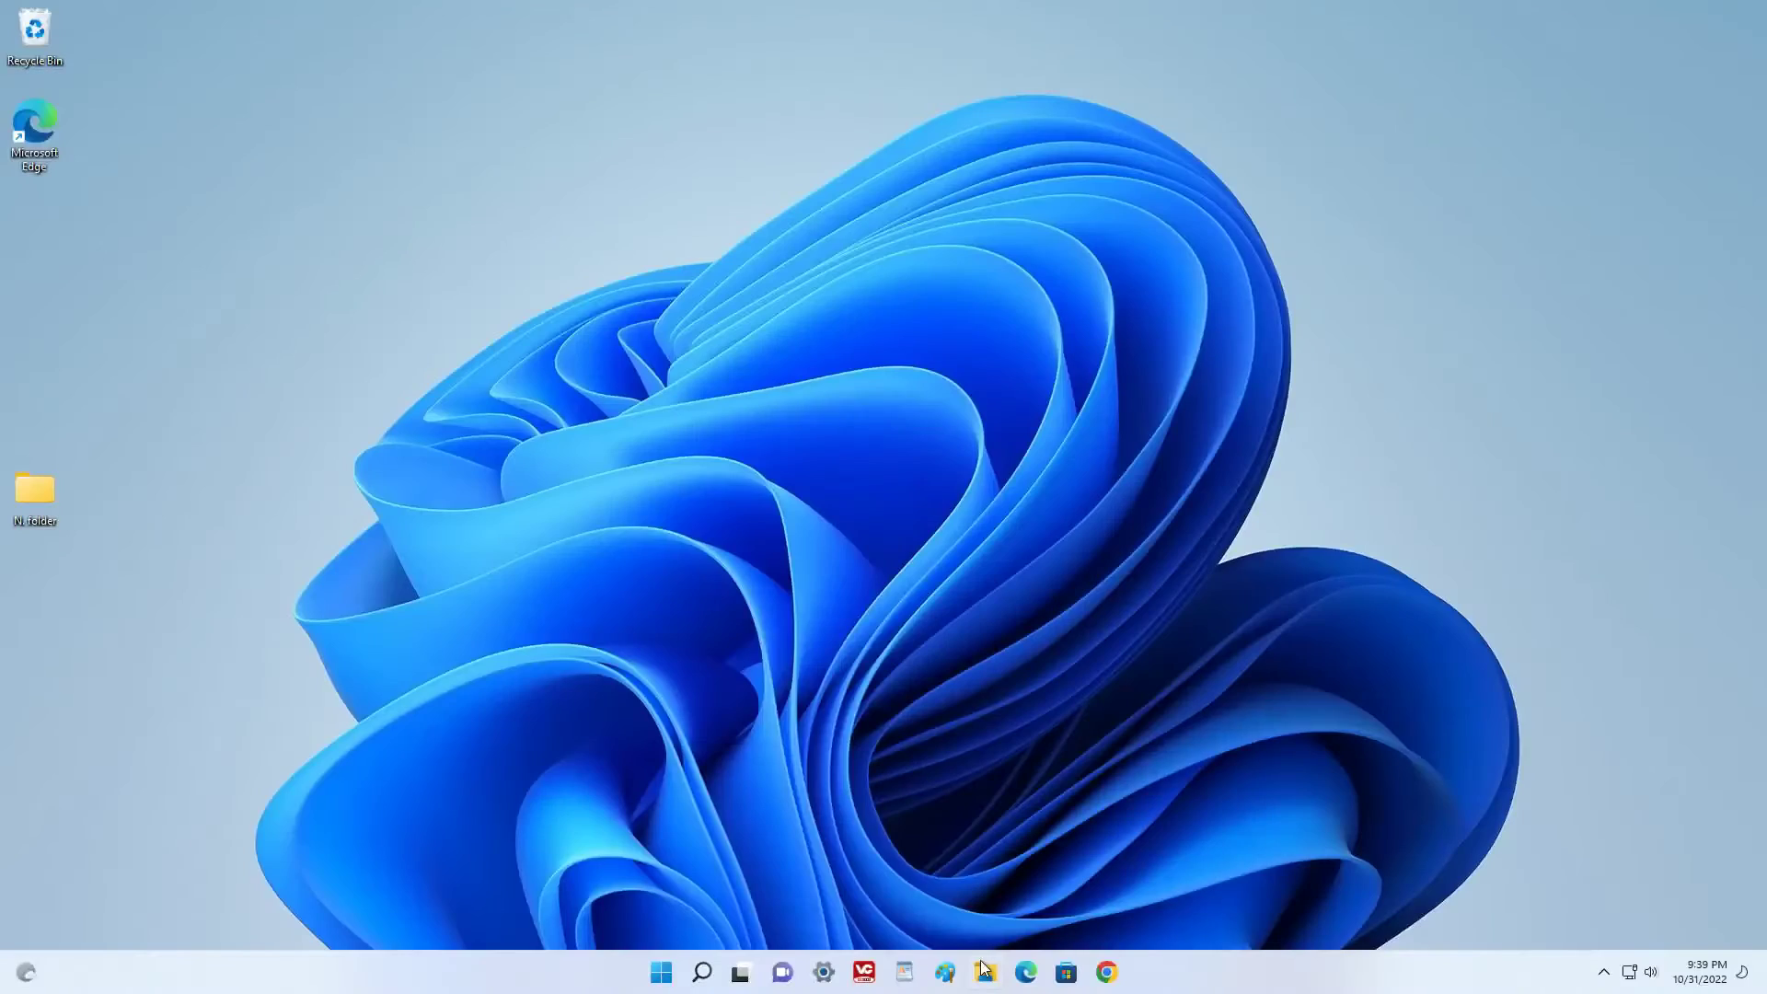
Open MY DATA (G:) and try copying Storage (D:) into it, cancelling the blocked copy
left_click(986, 975)
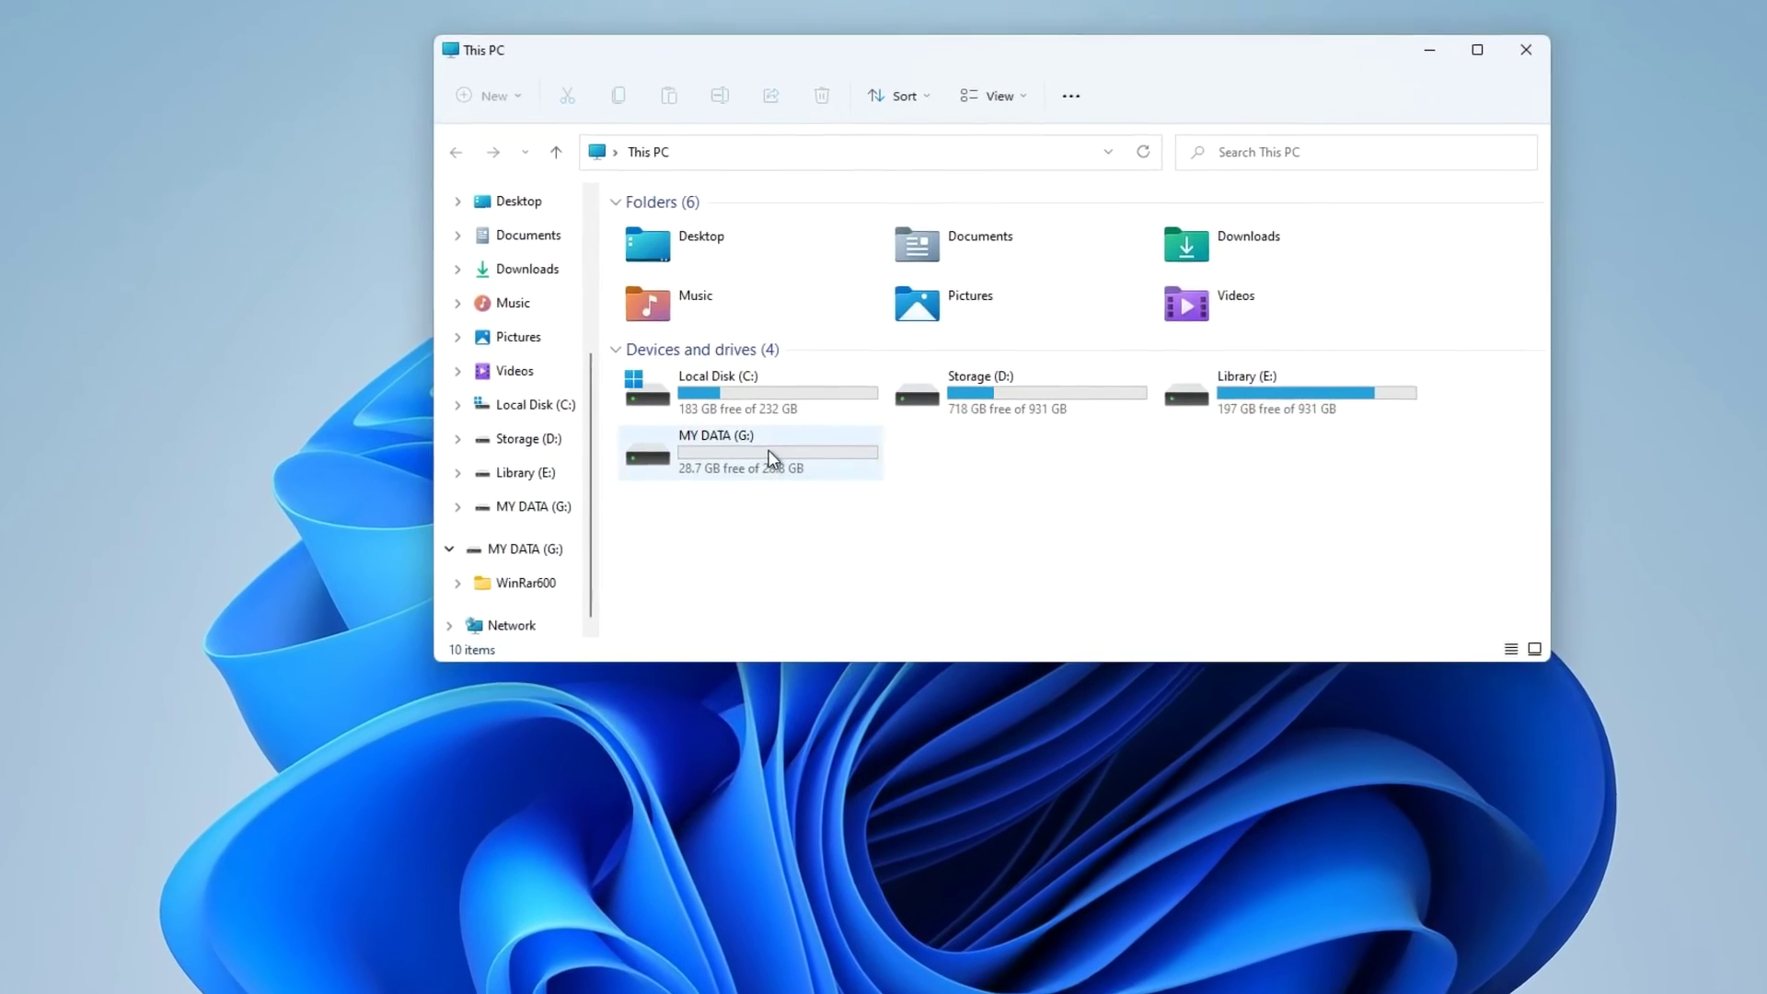
double_click(760, 455)
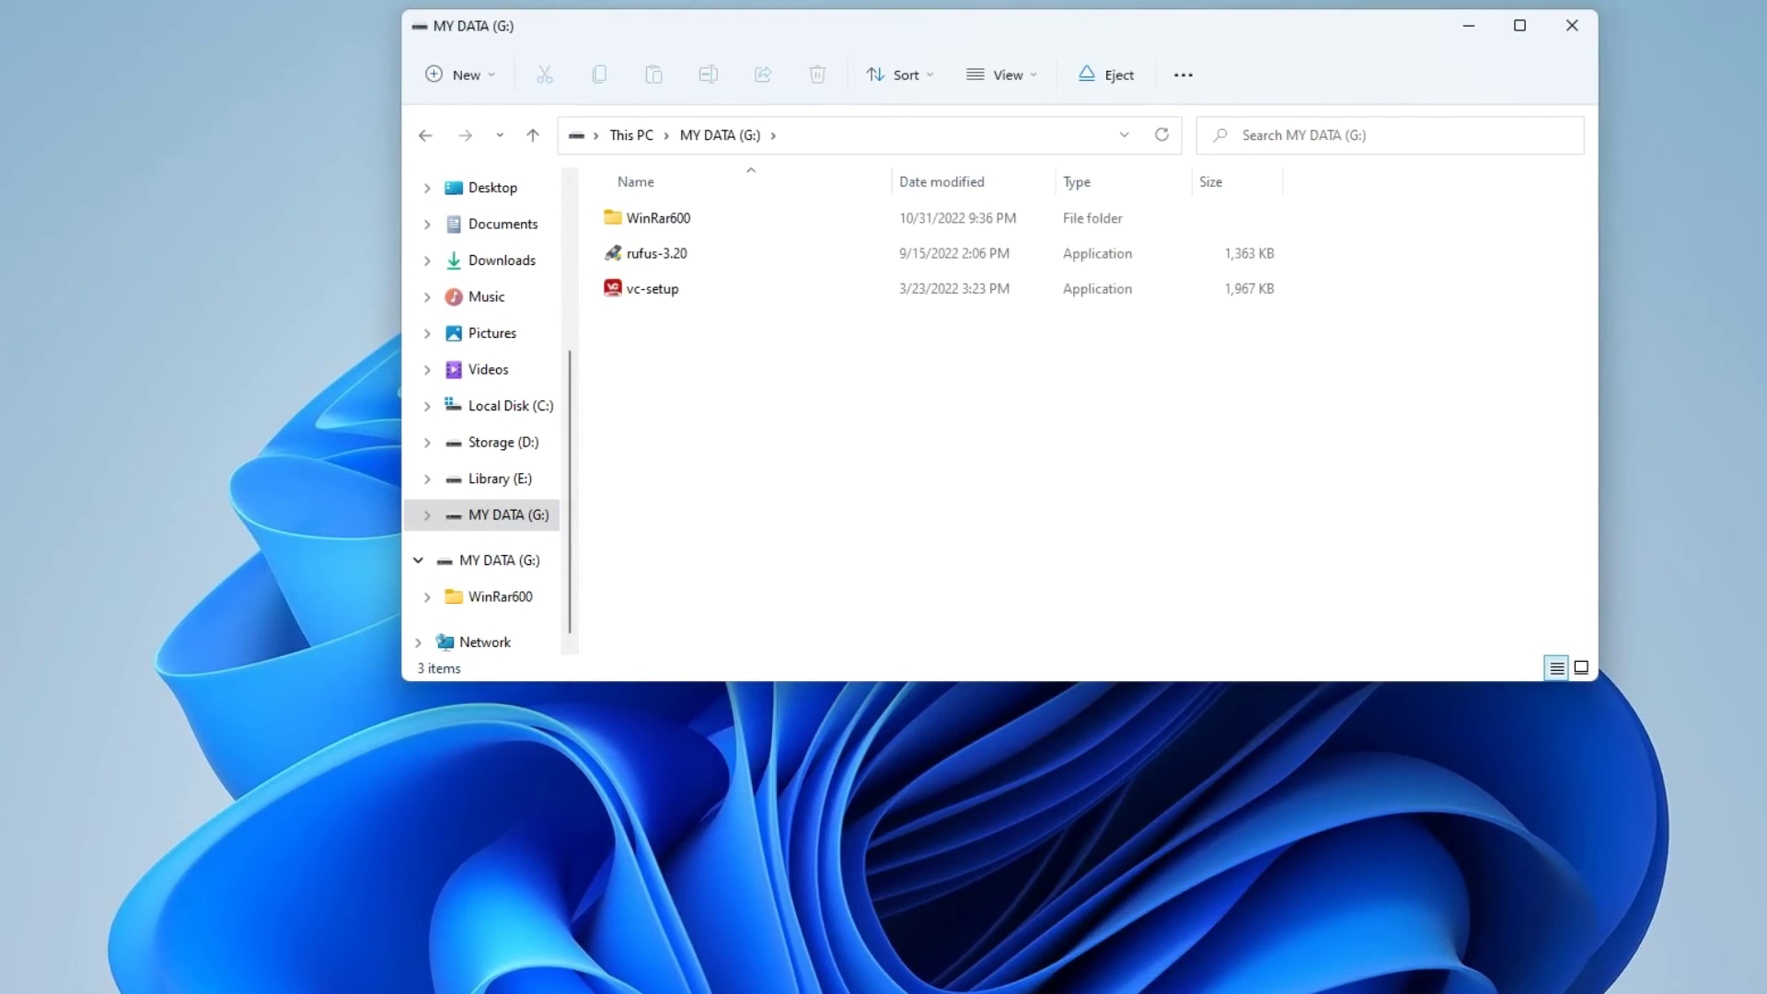
left_click_drag(501, 442, 740, 390)
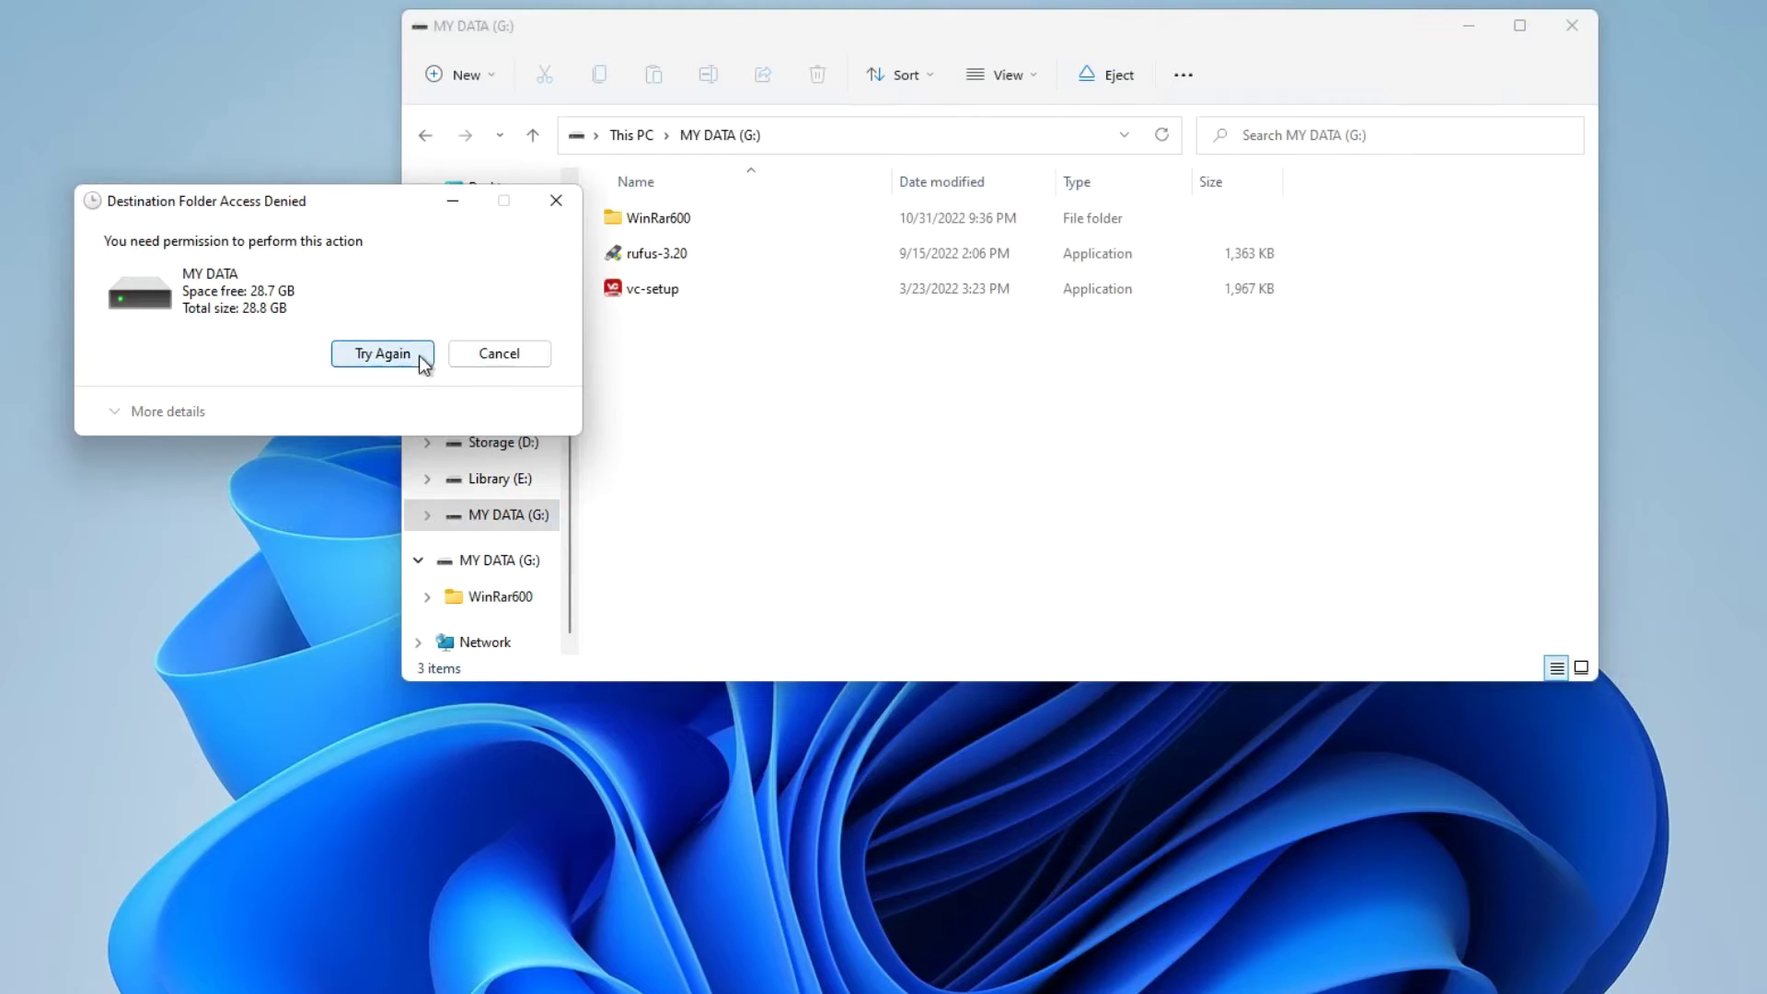
left_click(418, 356)
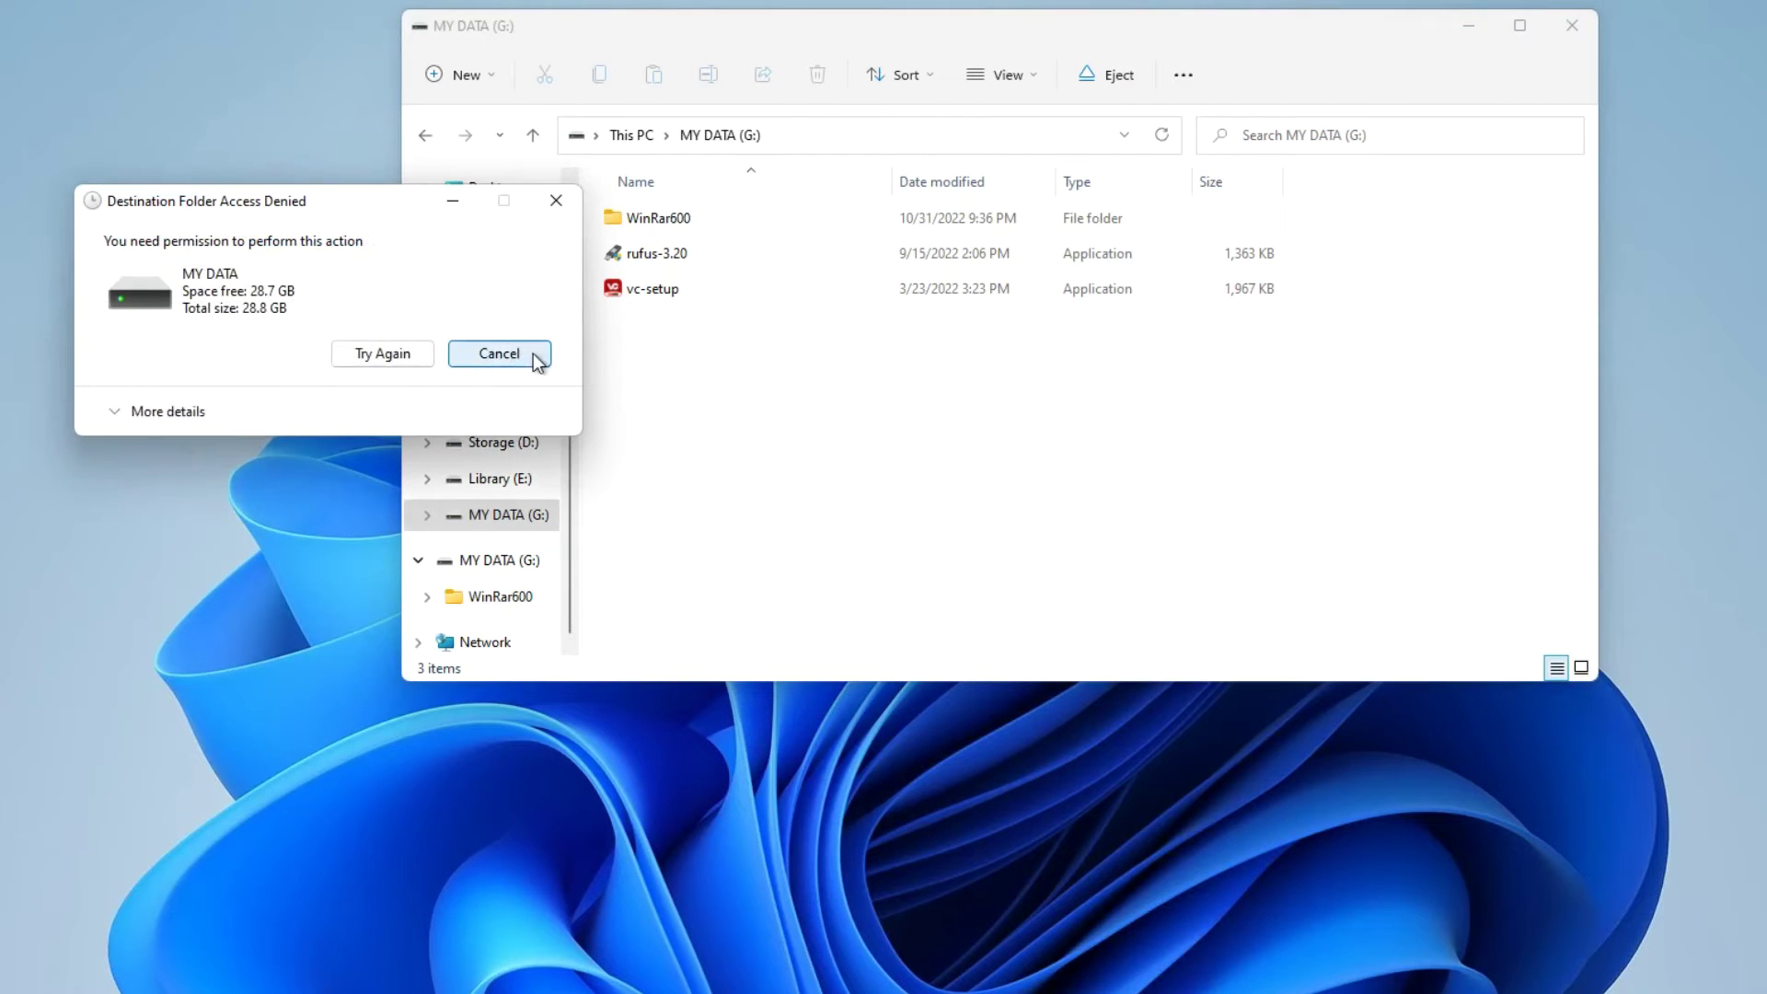
left_click(538, 360)
Try deleting the WinRar600 folder from MY DATA (G:) and dismiss the access denied warning
right_click(697, 229)
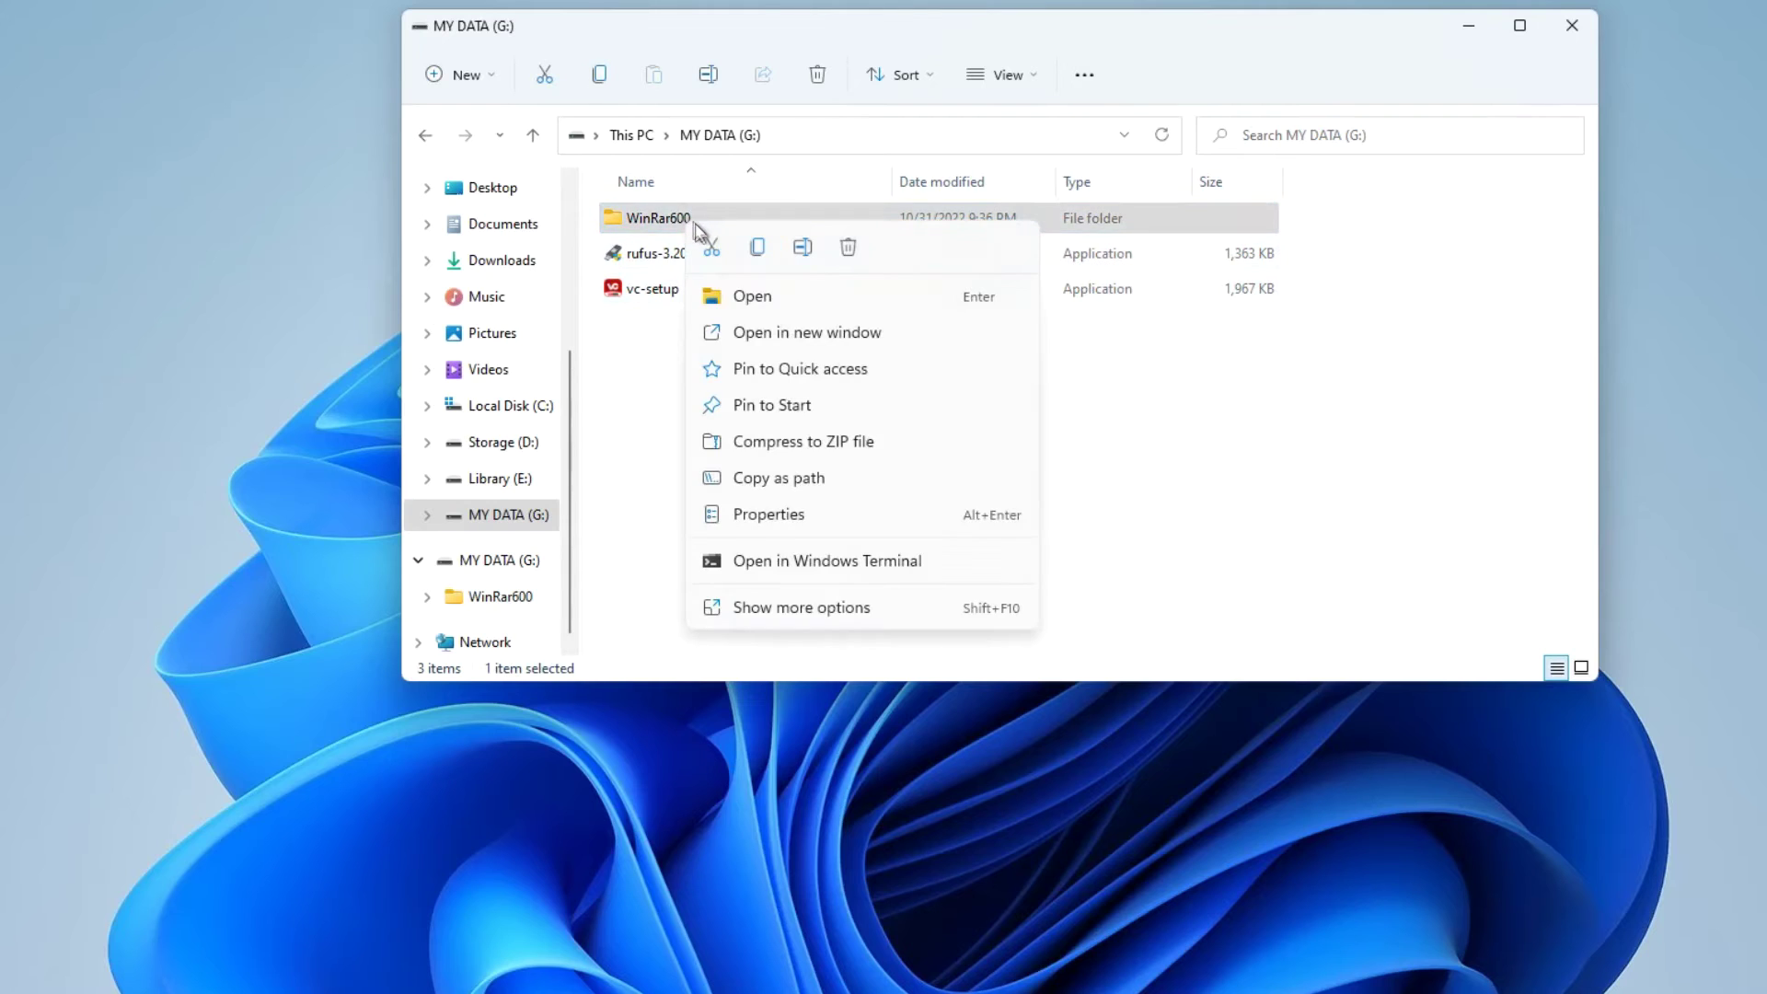
left_click(923, 614)
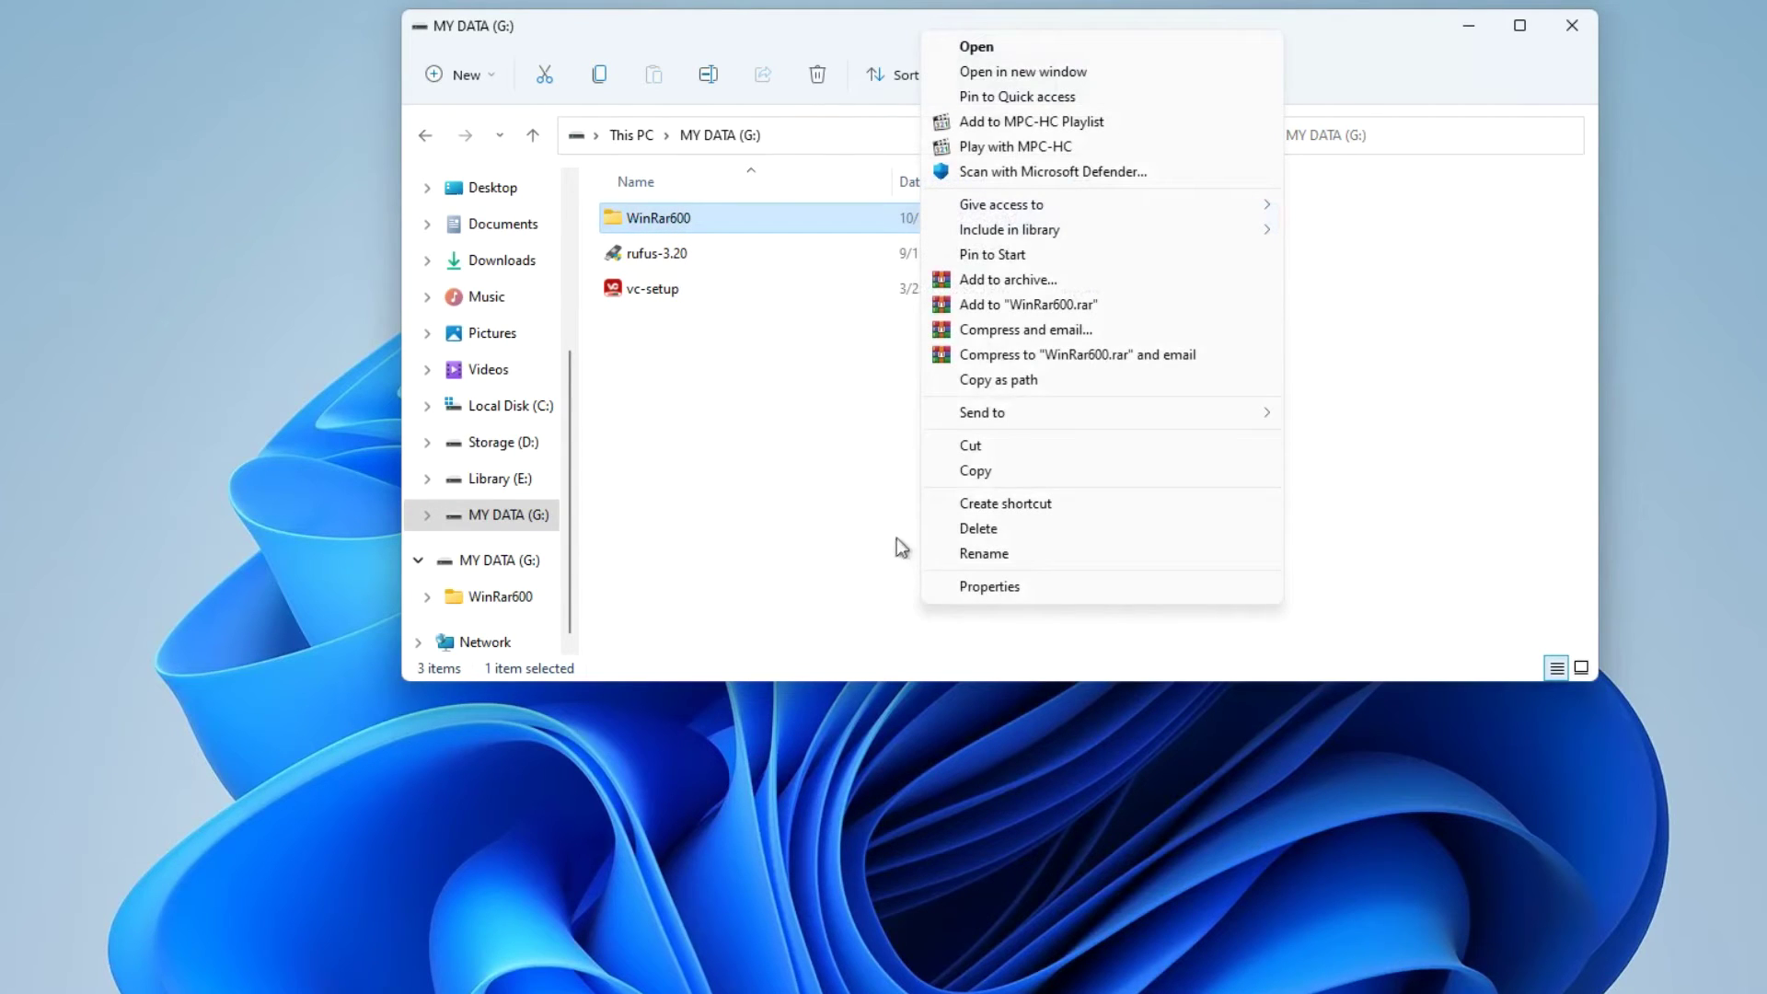
left_click(1132, 530)
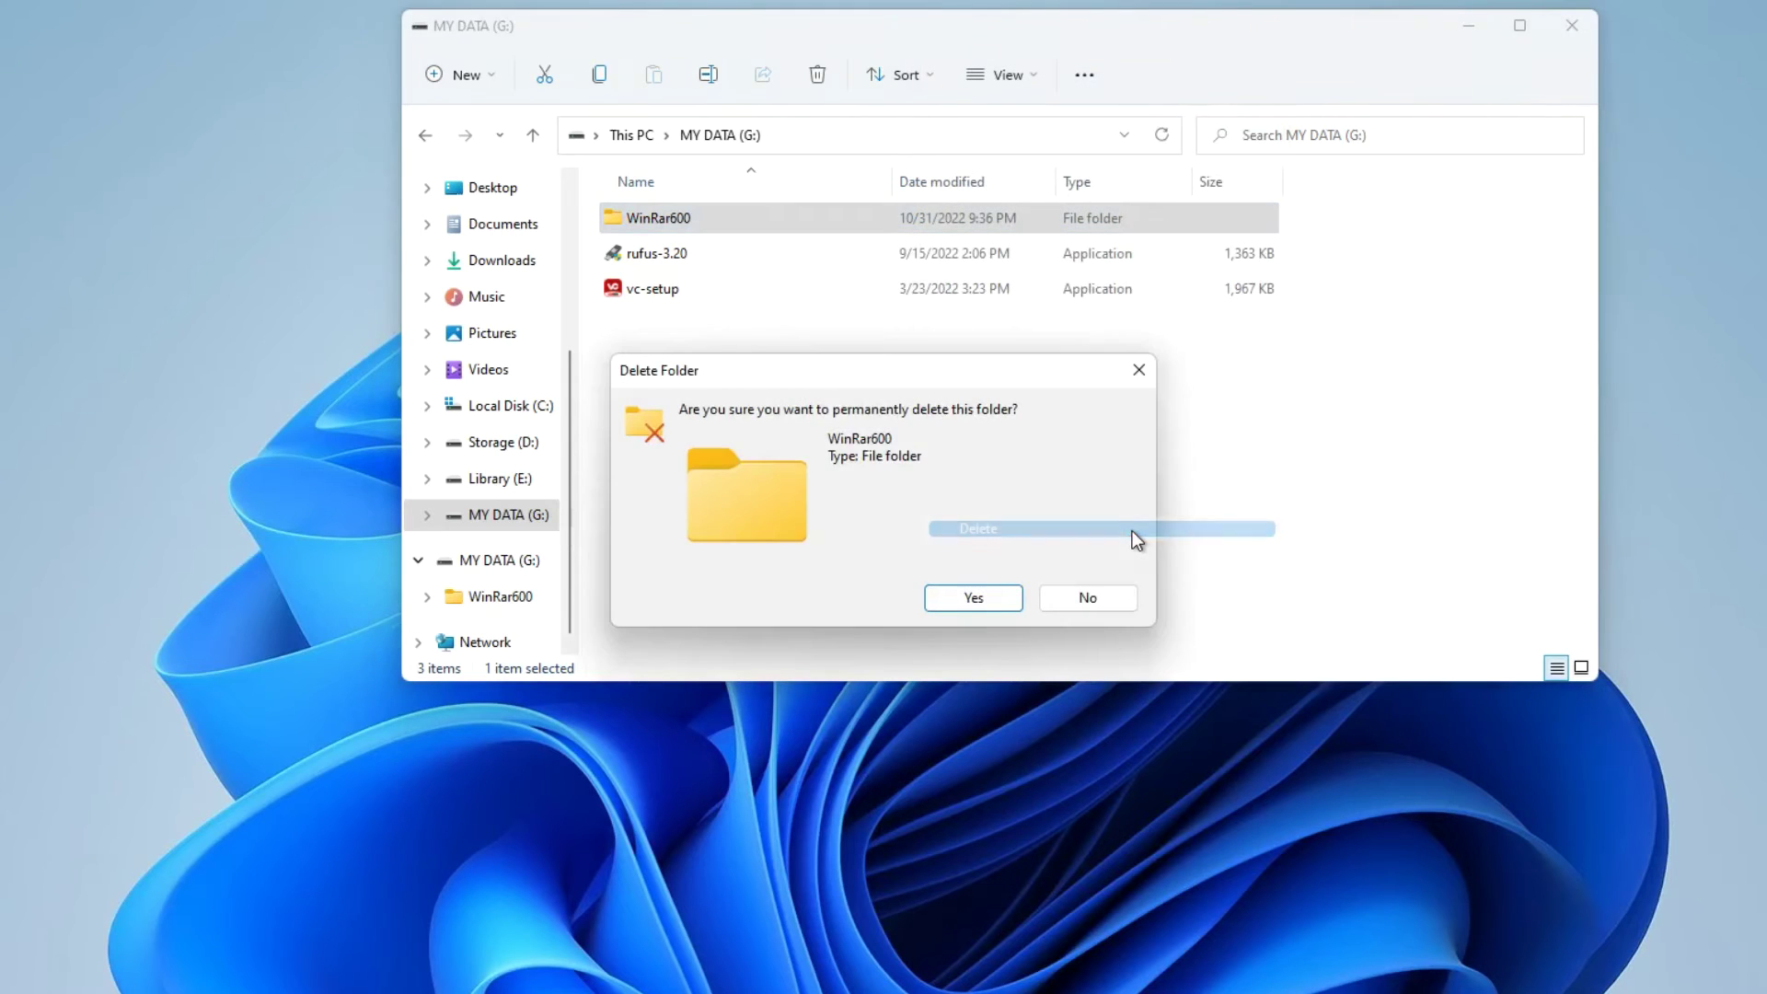
left_click(1001, 604)
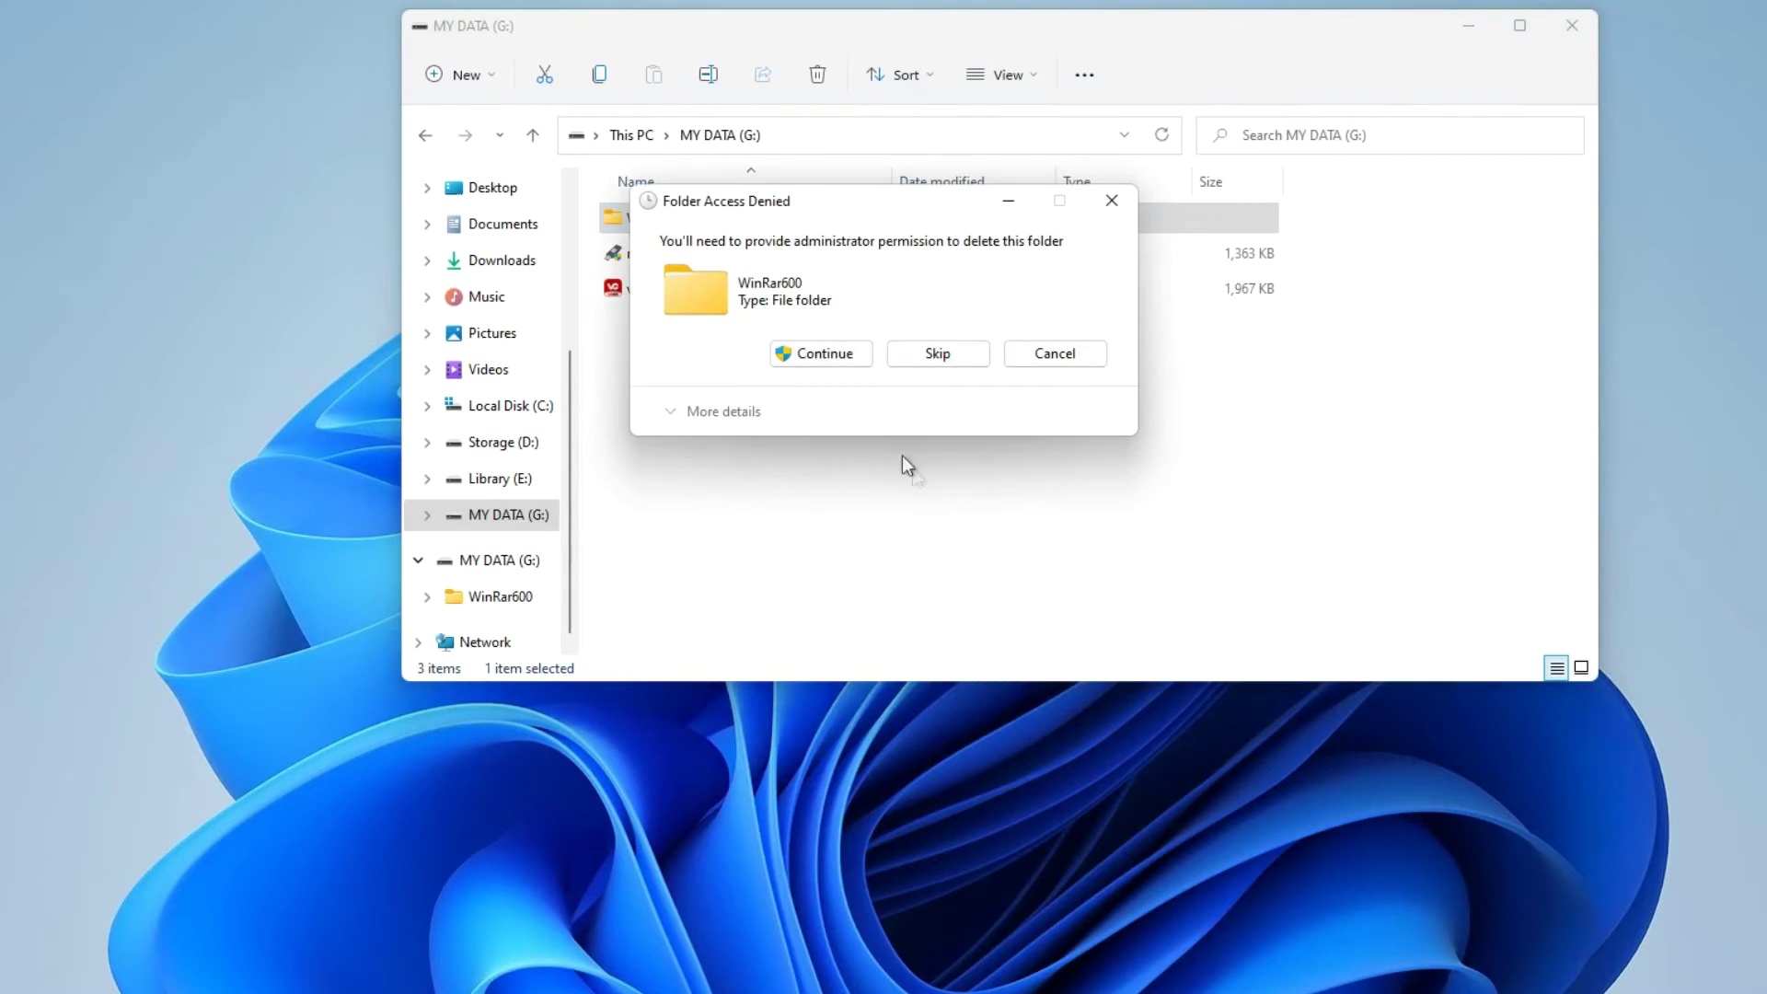
left_click(857, 361)
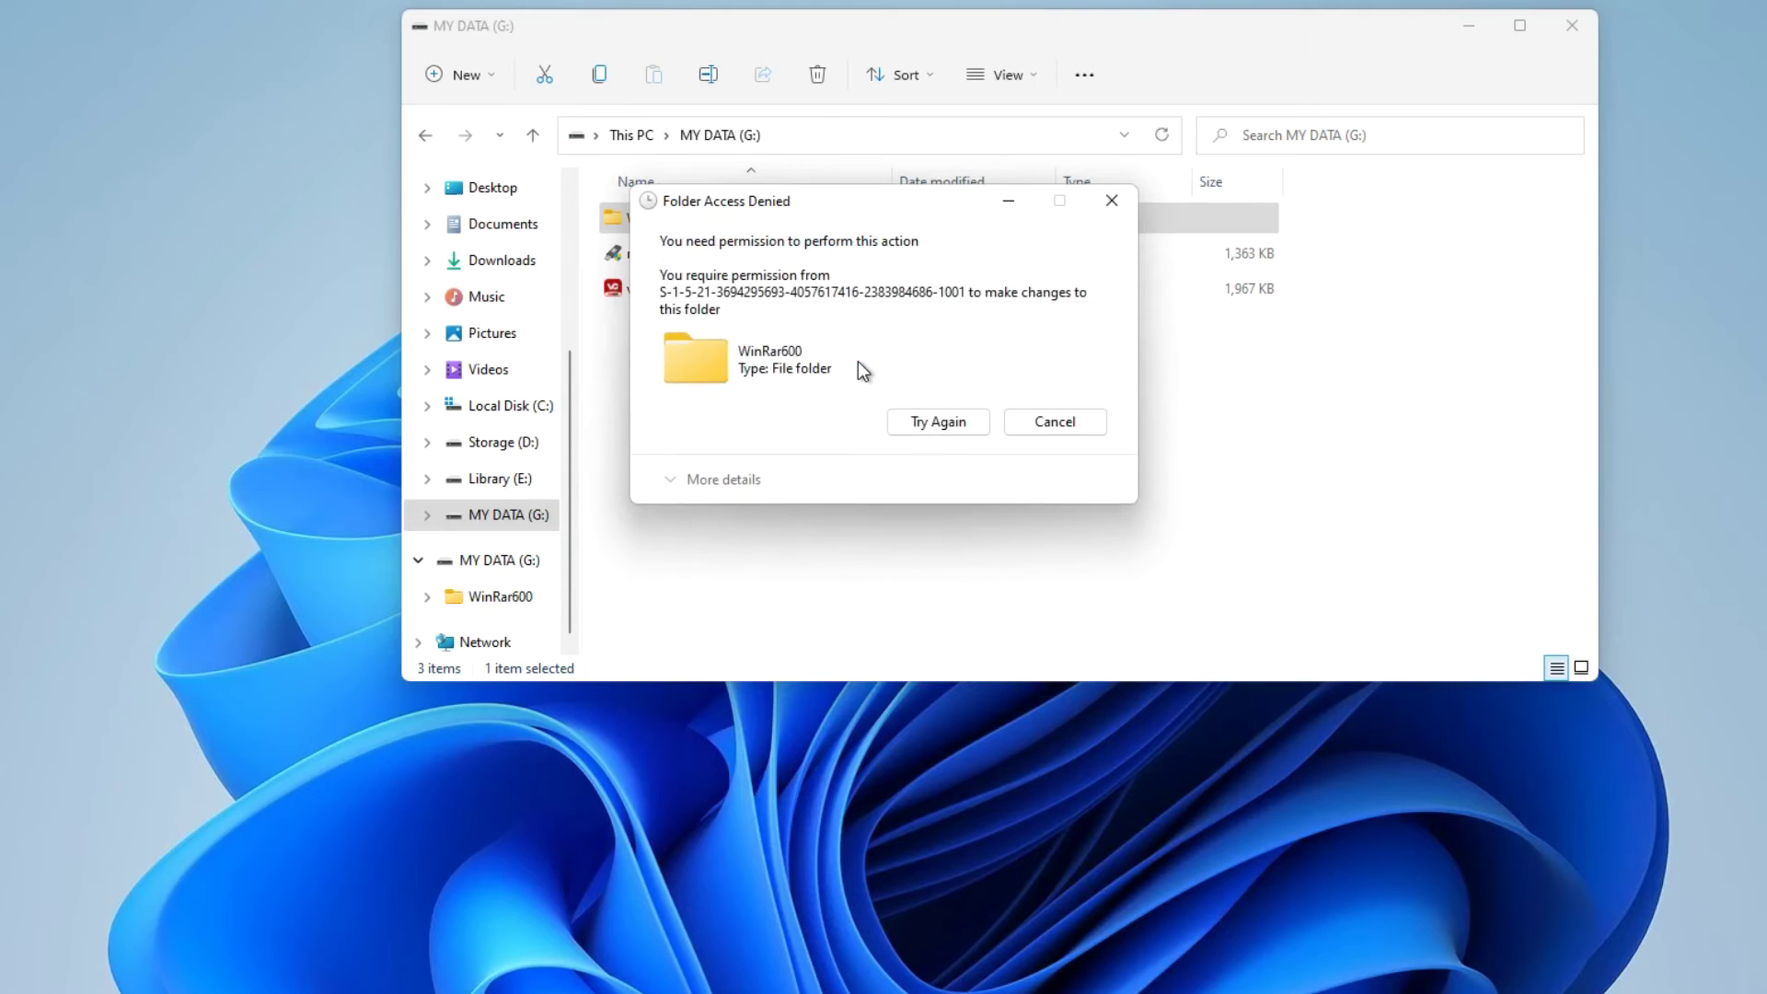
left_click(1021, 427)
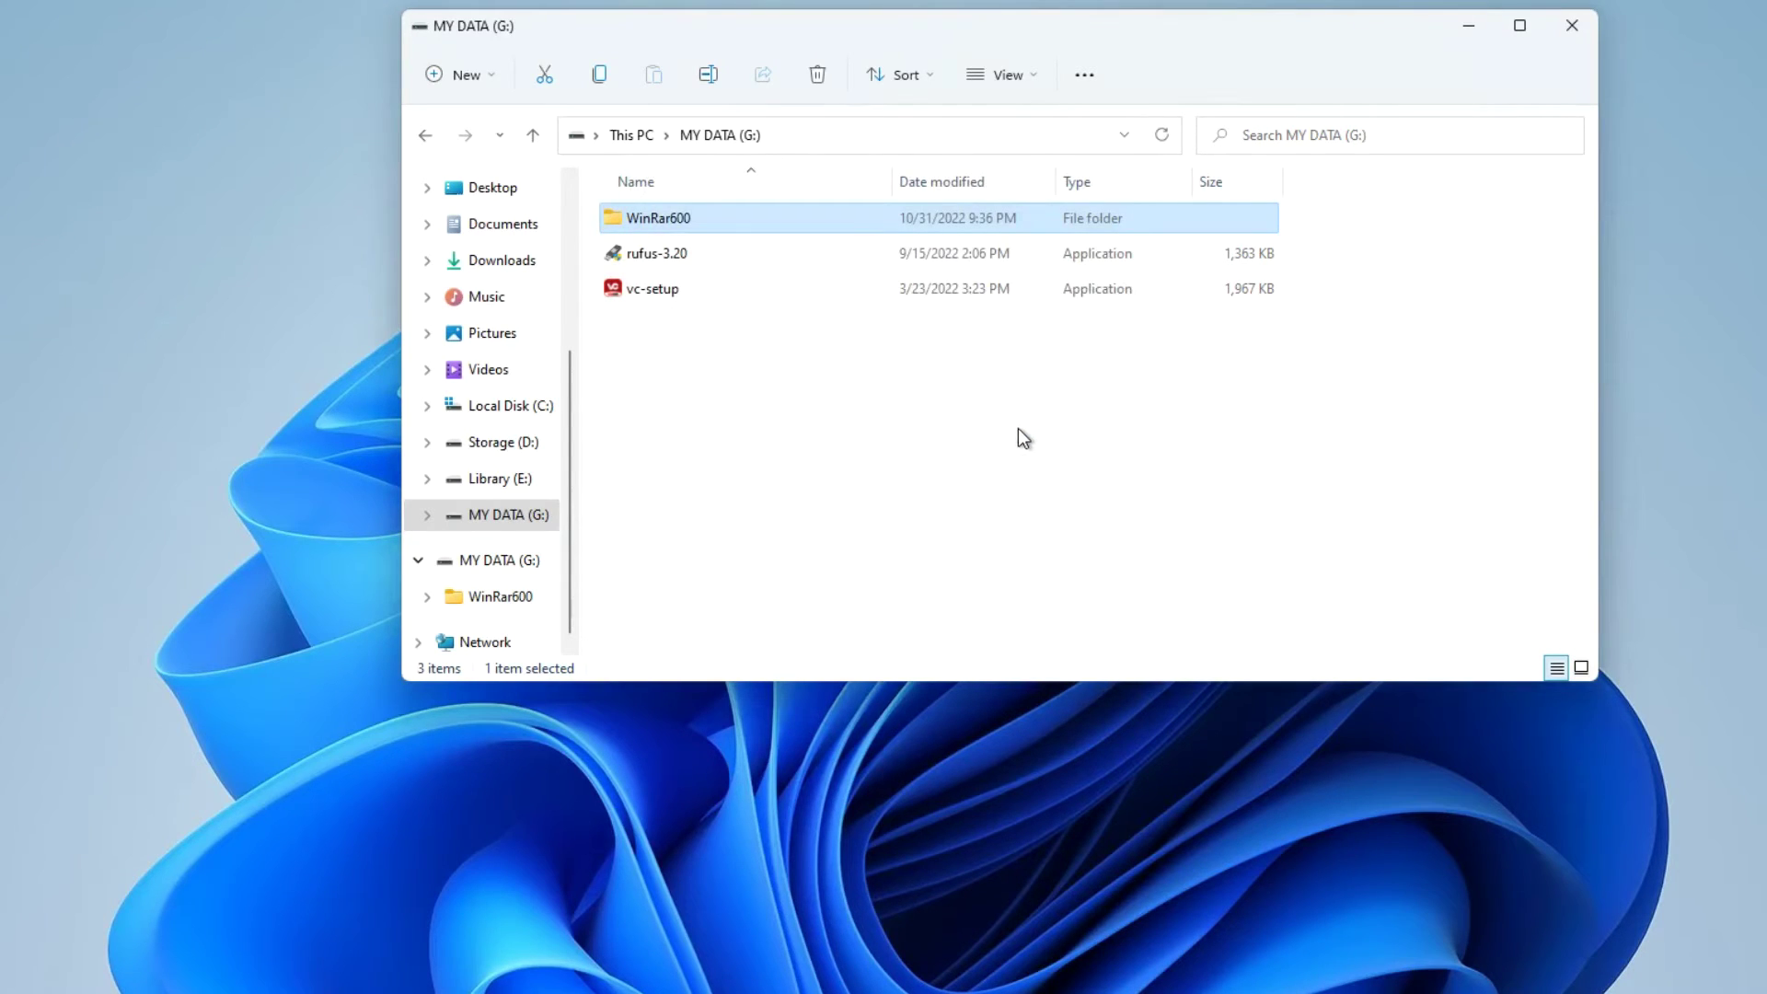
From This PC, confirm Deny on Write for Everyone in MY DATA (G:) Security permissions, then close Properties
left_click(533, 138)
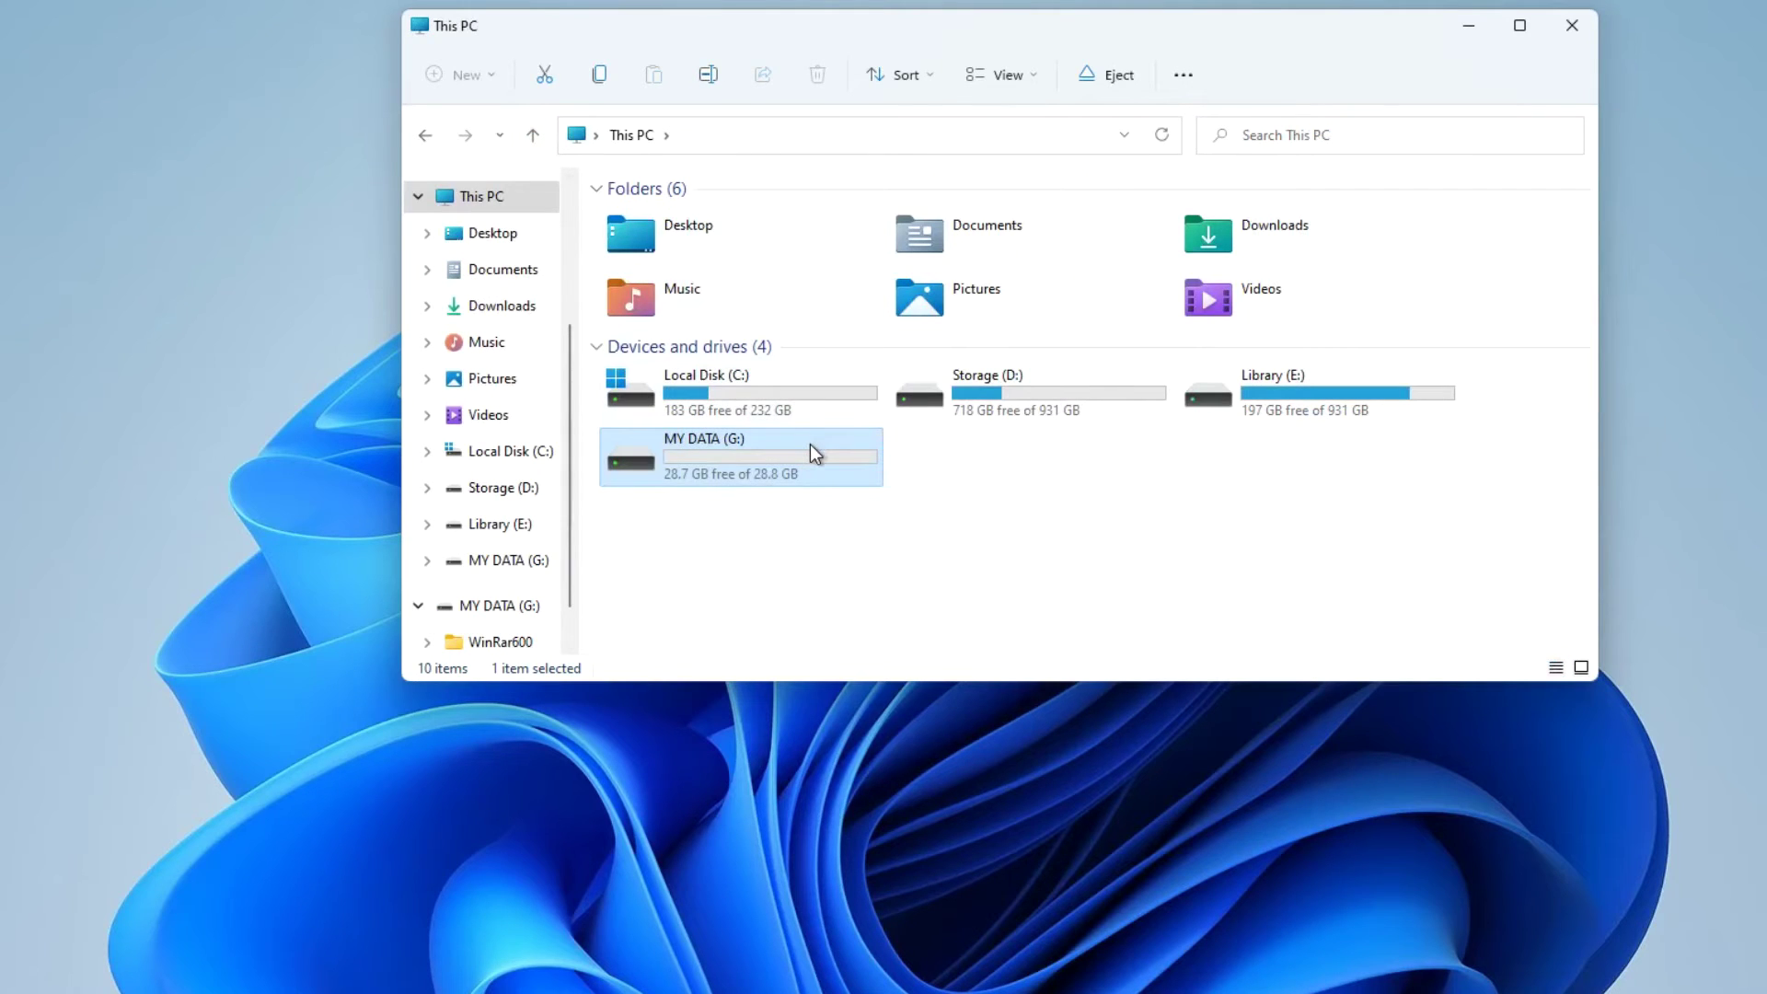
right_click(810, 443)
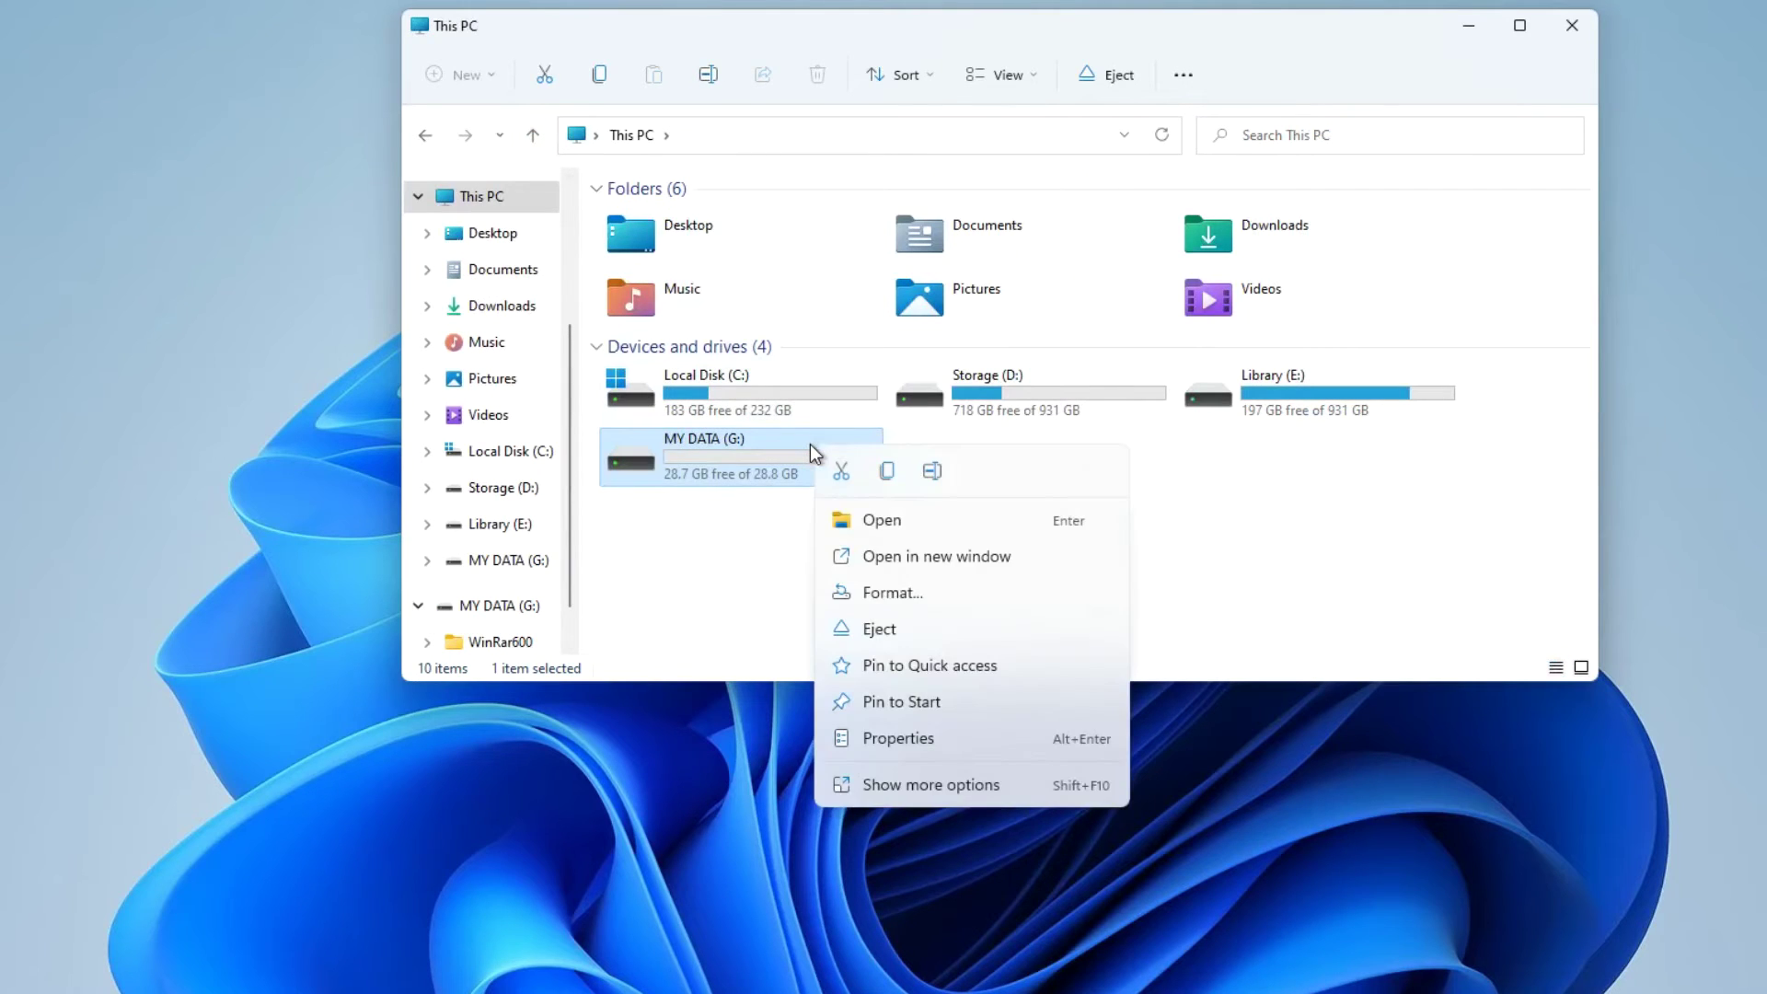
left_click(998, 741)
left_click_drag(1033, 460, 990, 77)
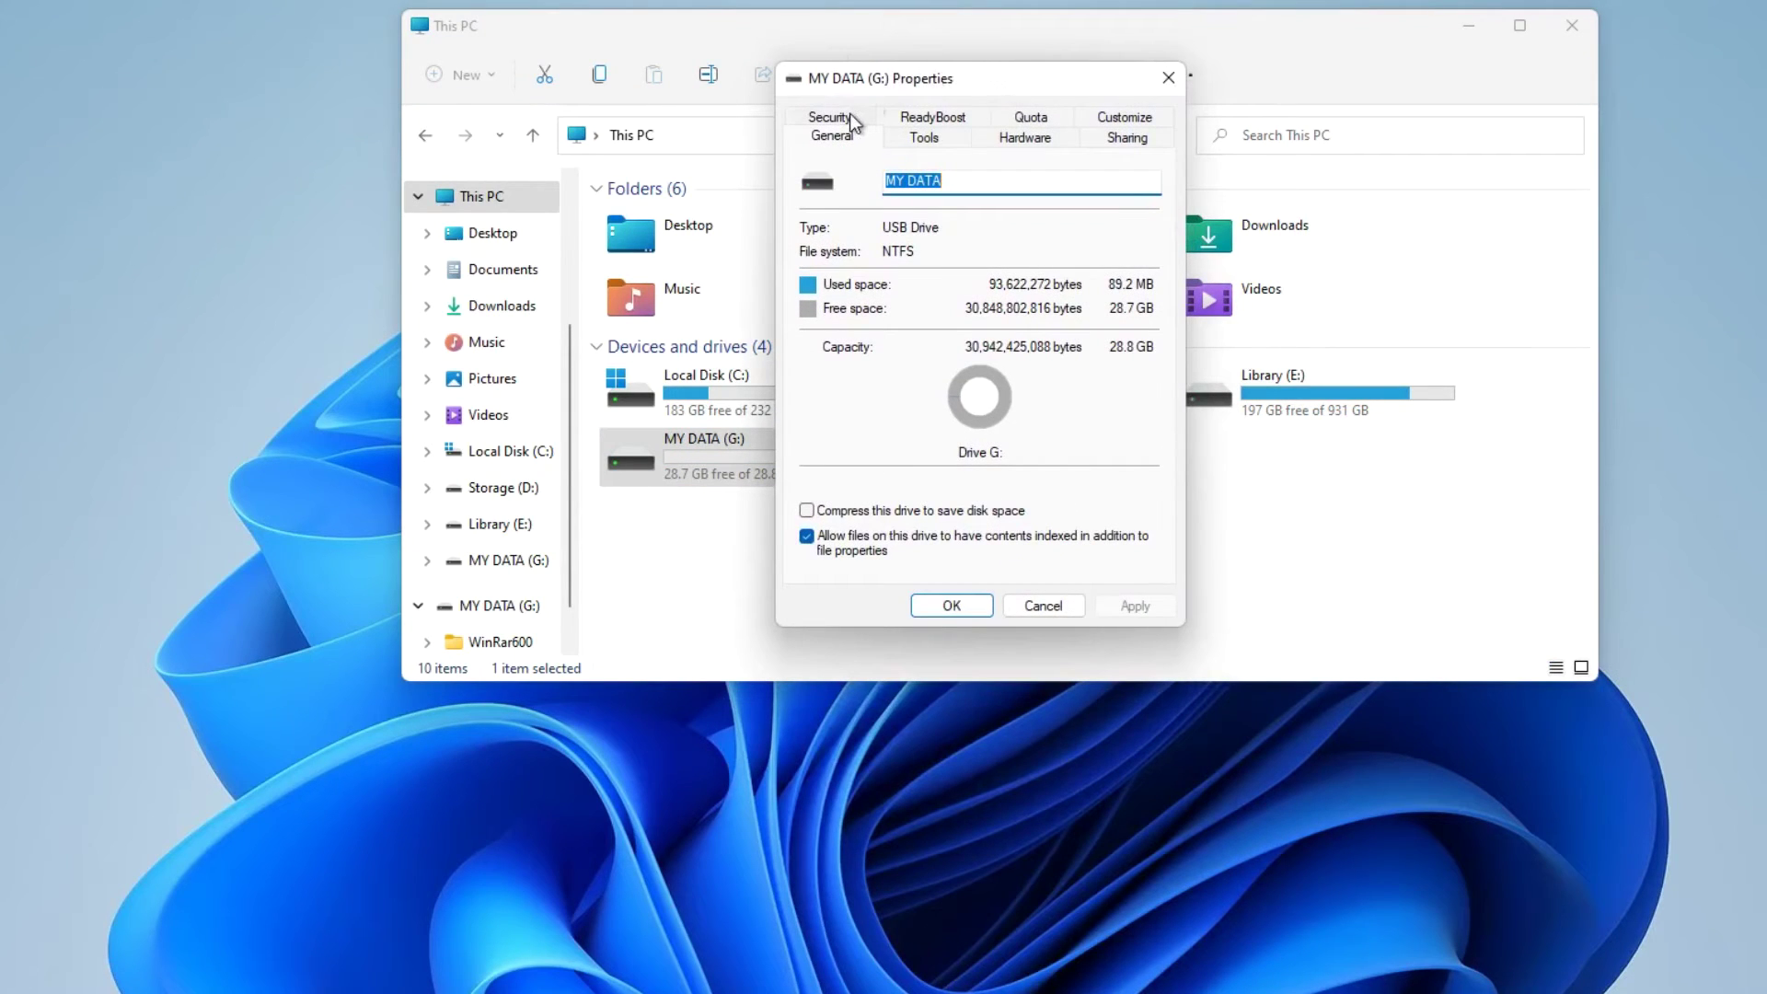
left_click(848, 115)
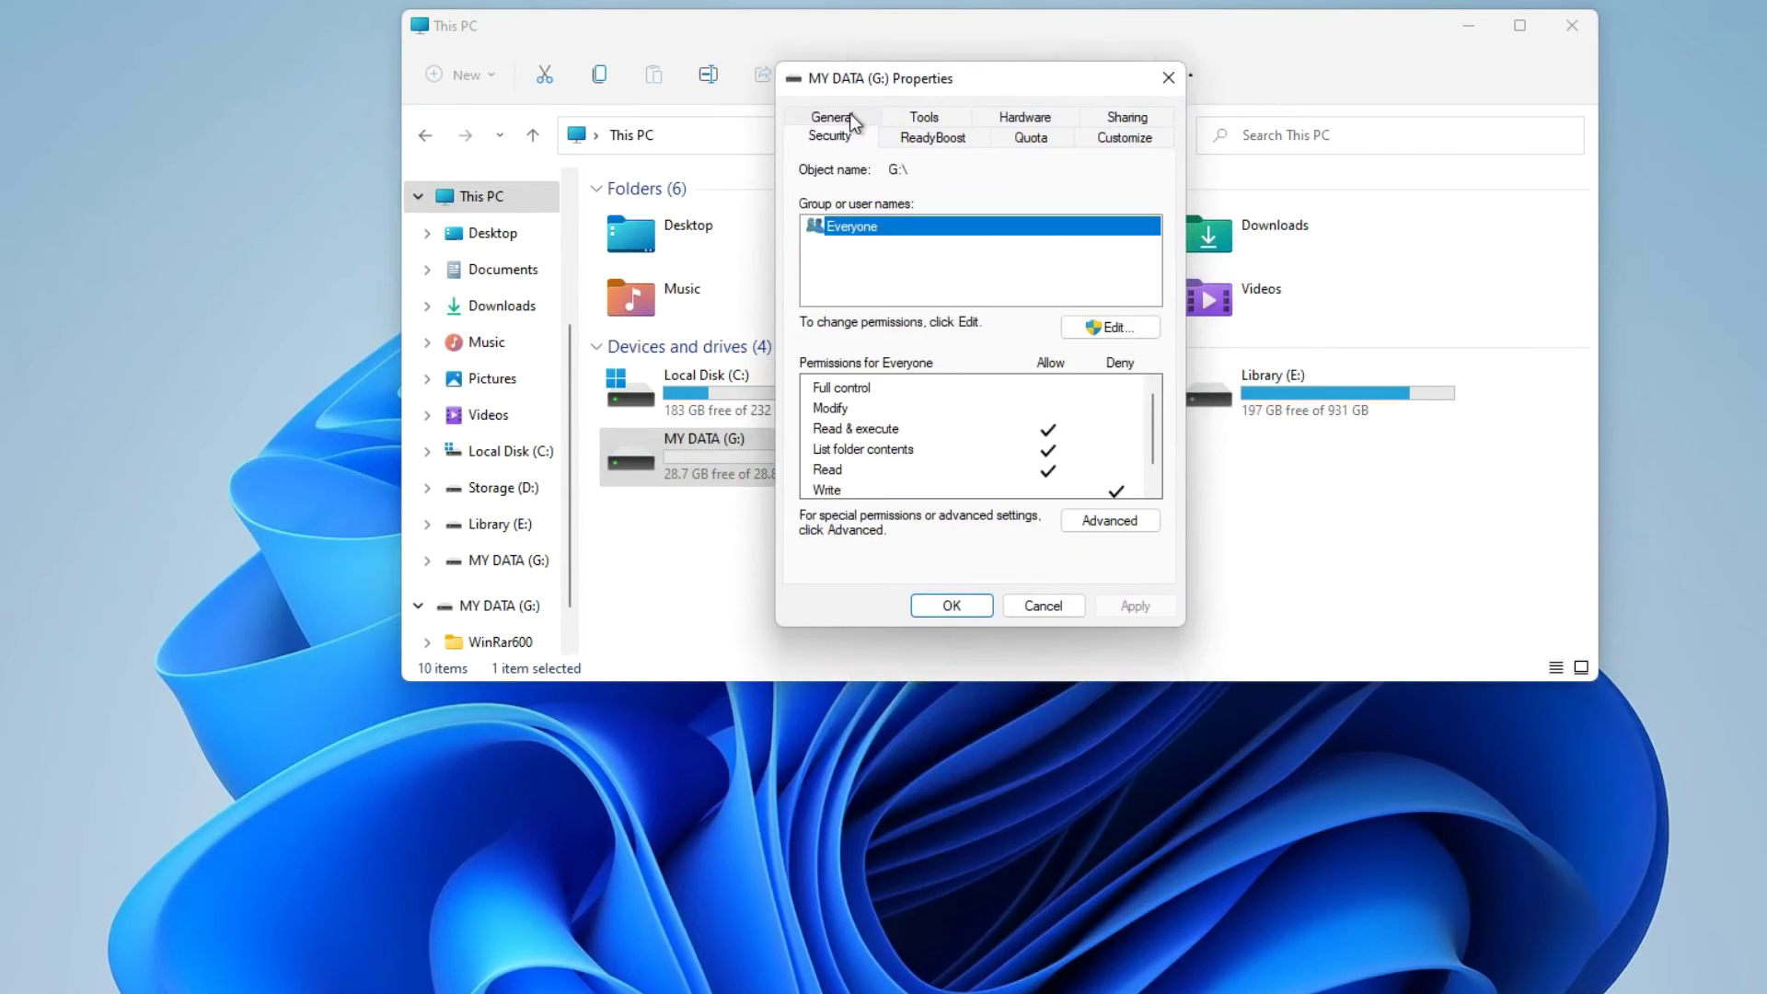
left_click(1075, 329)
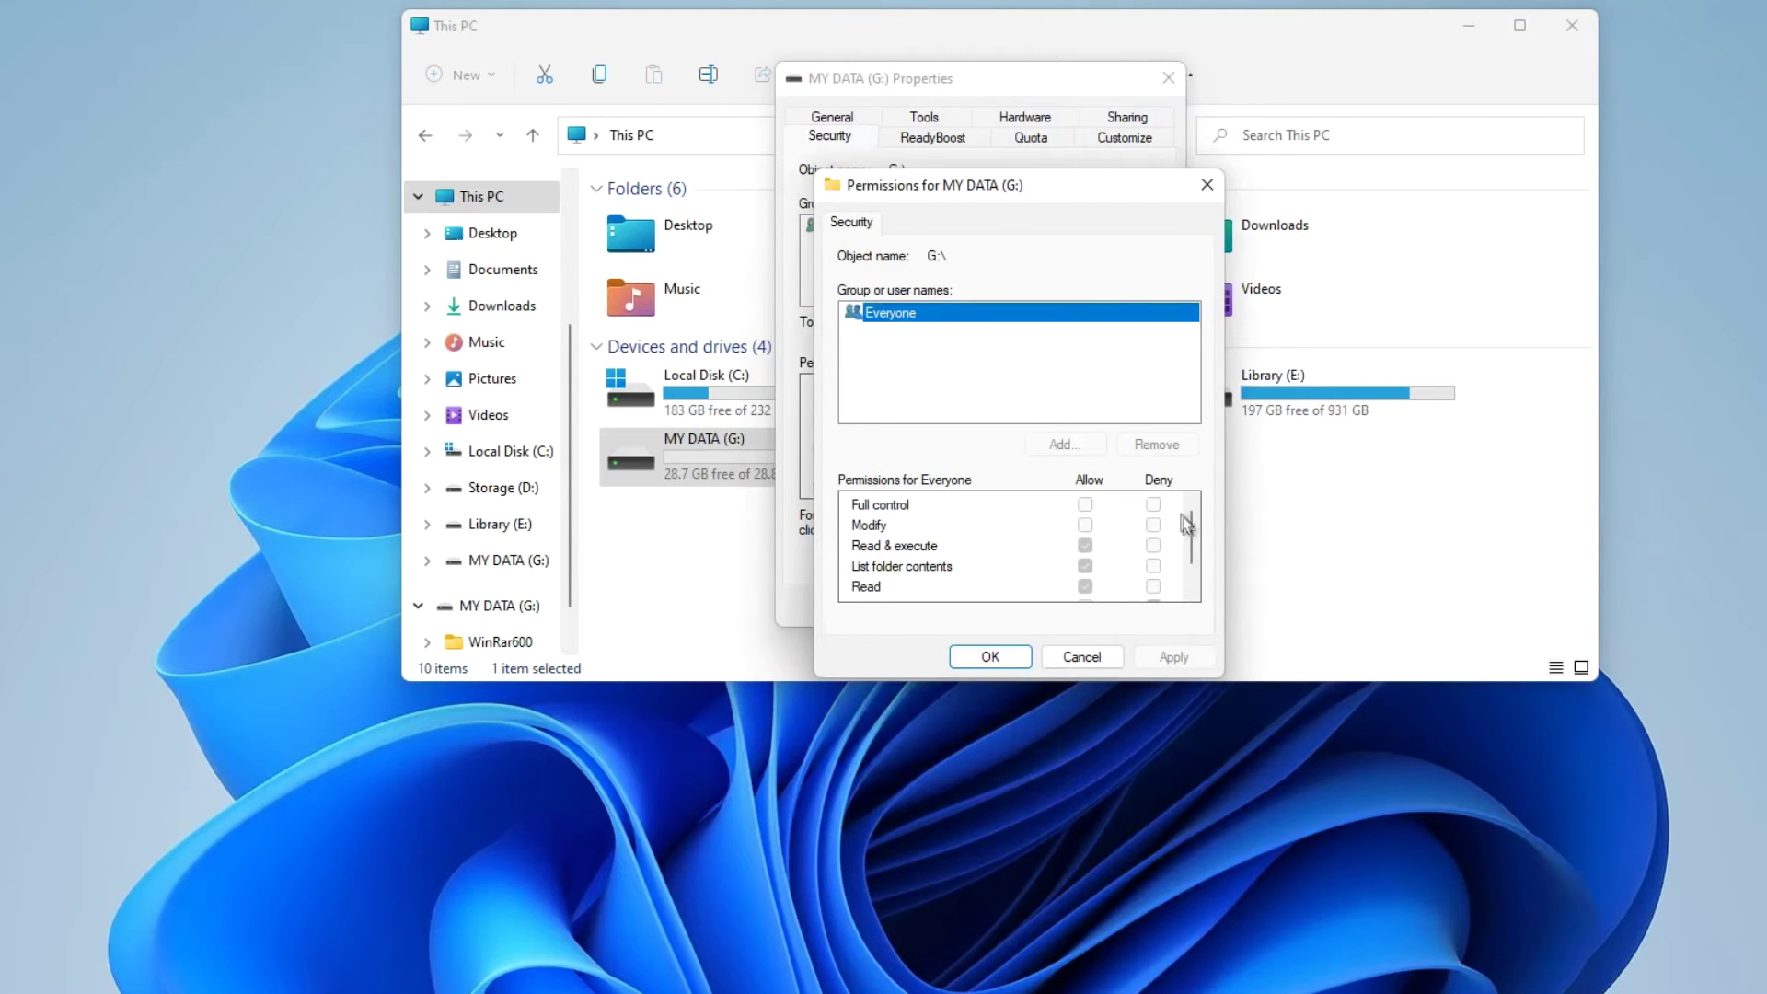
left_click_drag(1192, 545, 1197, 589)
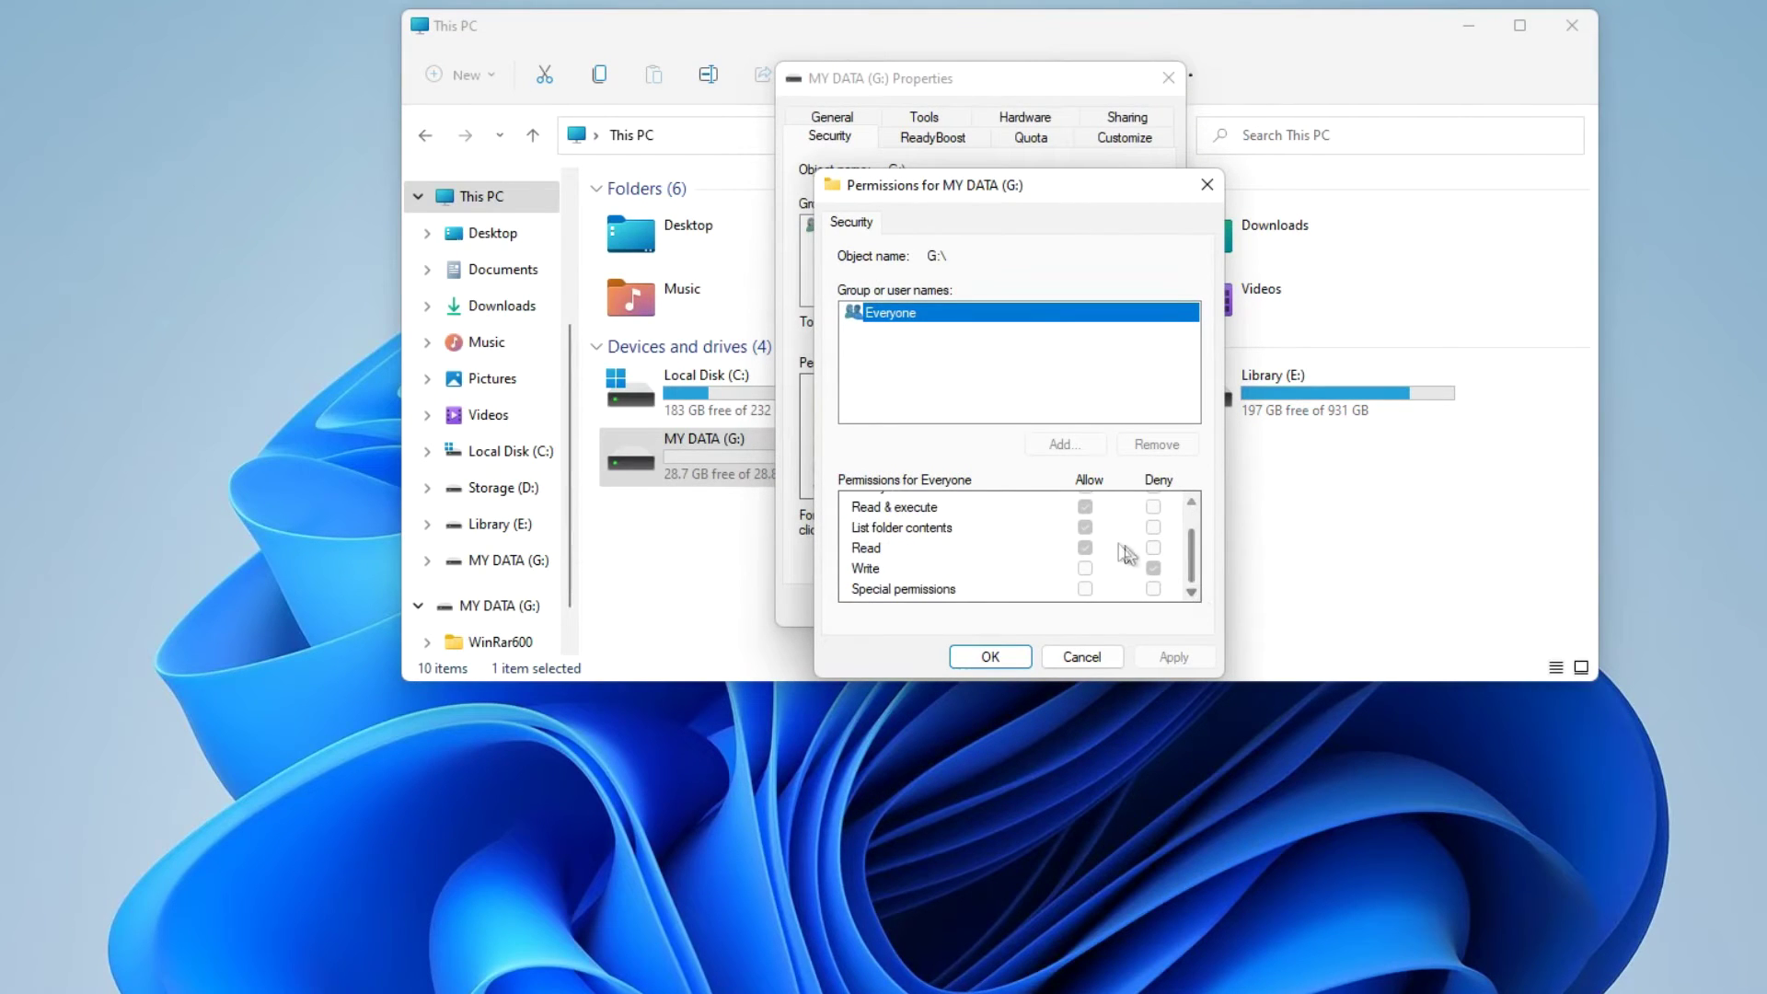
left_click(1153, 567)
left_click(998, 656)
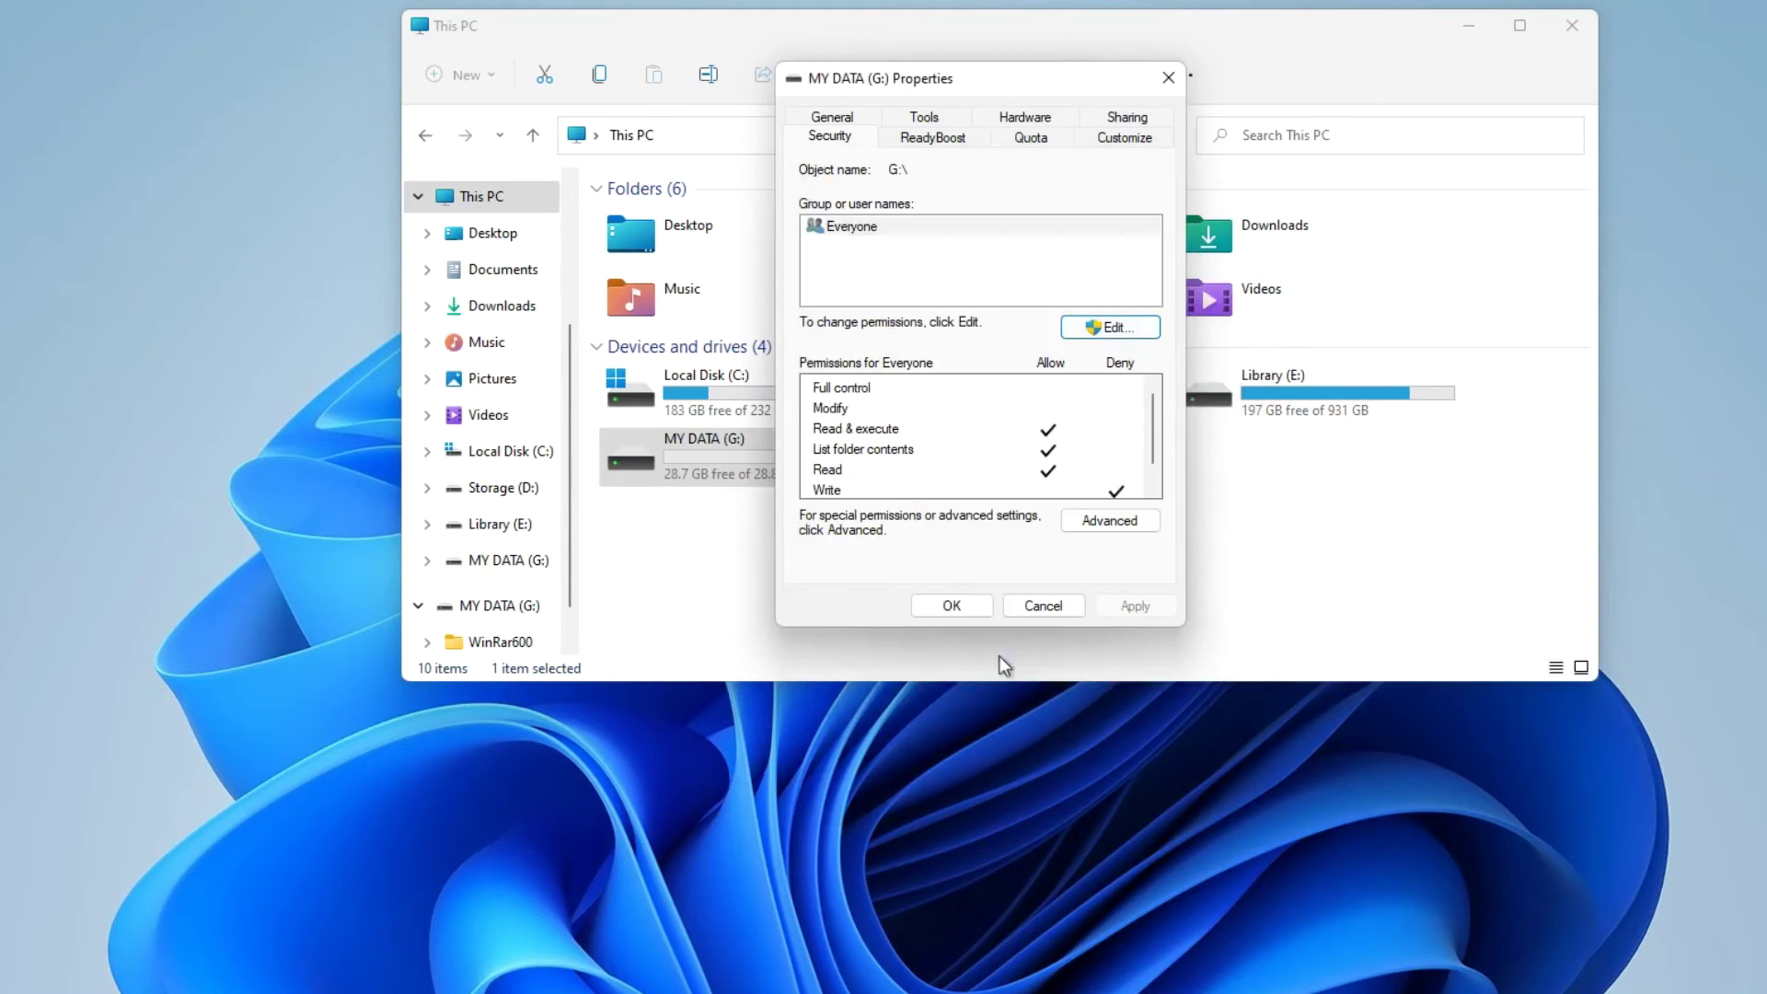
left_click(959, 608)
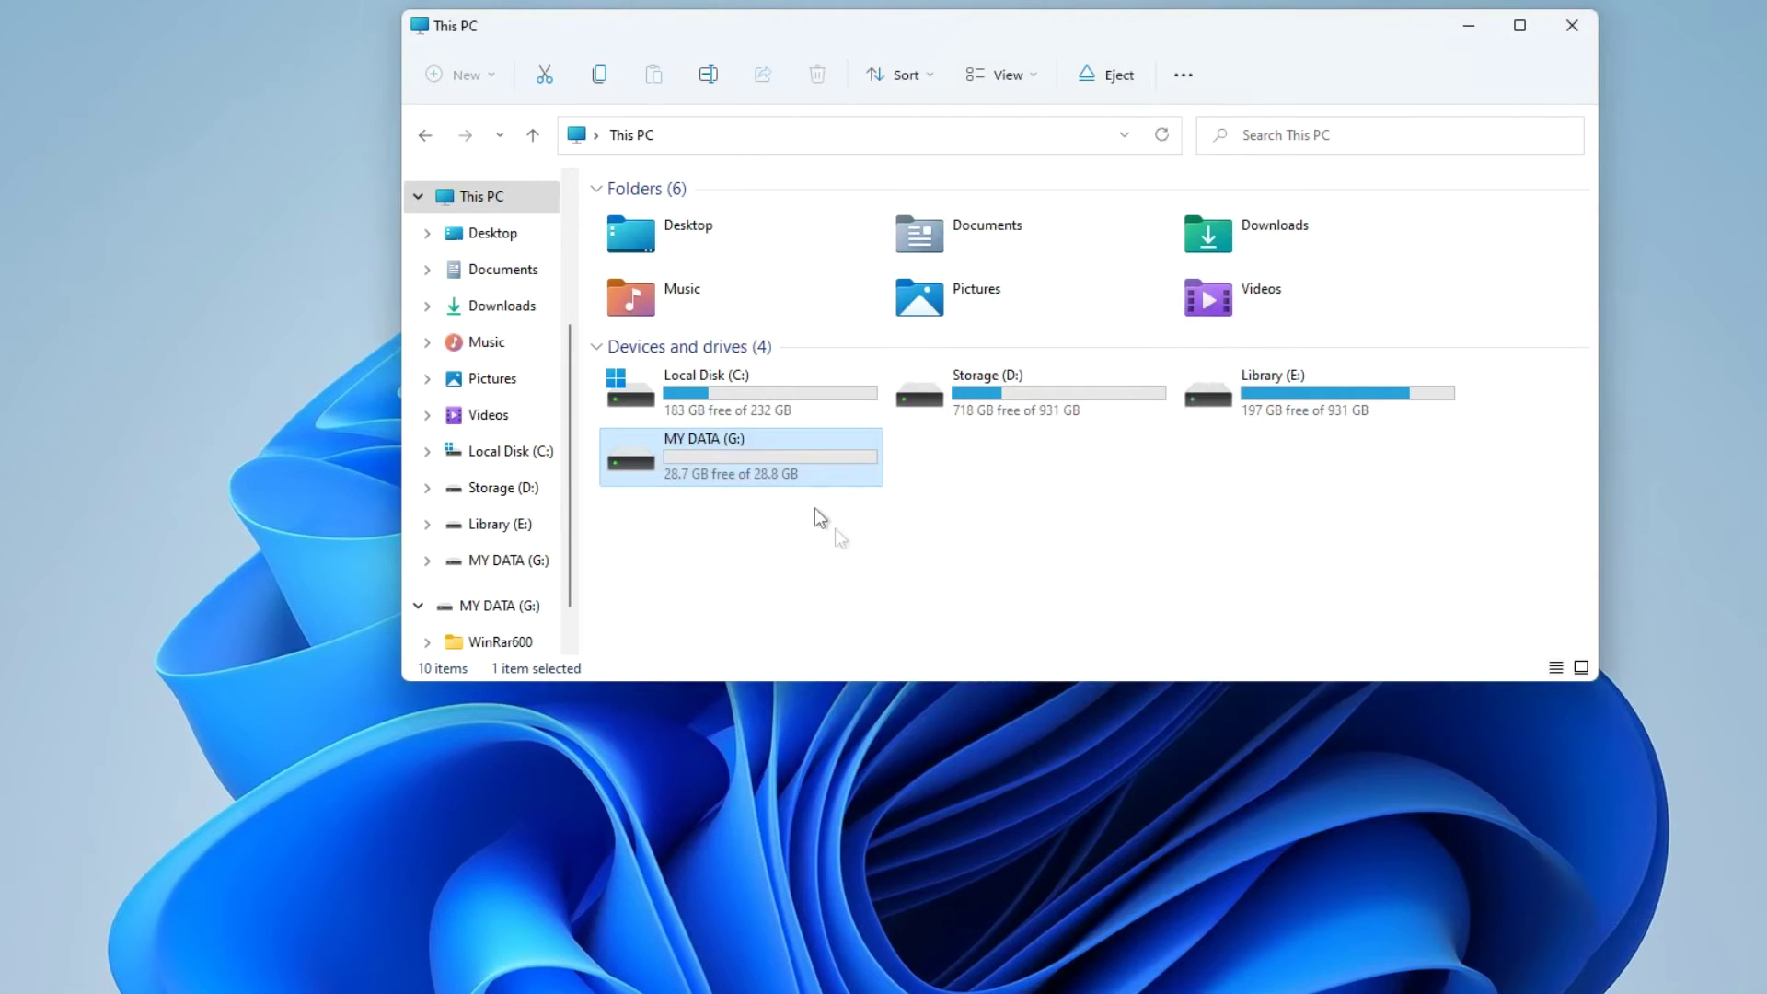
Drag vc-setup and rufus-3.20 from MY DATA (G:) onto the desktop and close the window
double_click(773, 461)
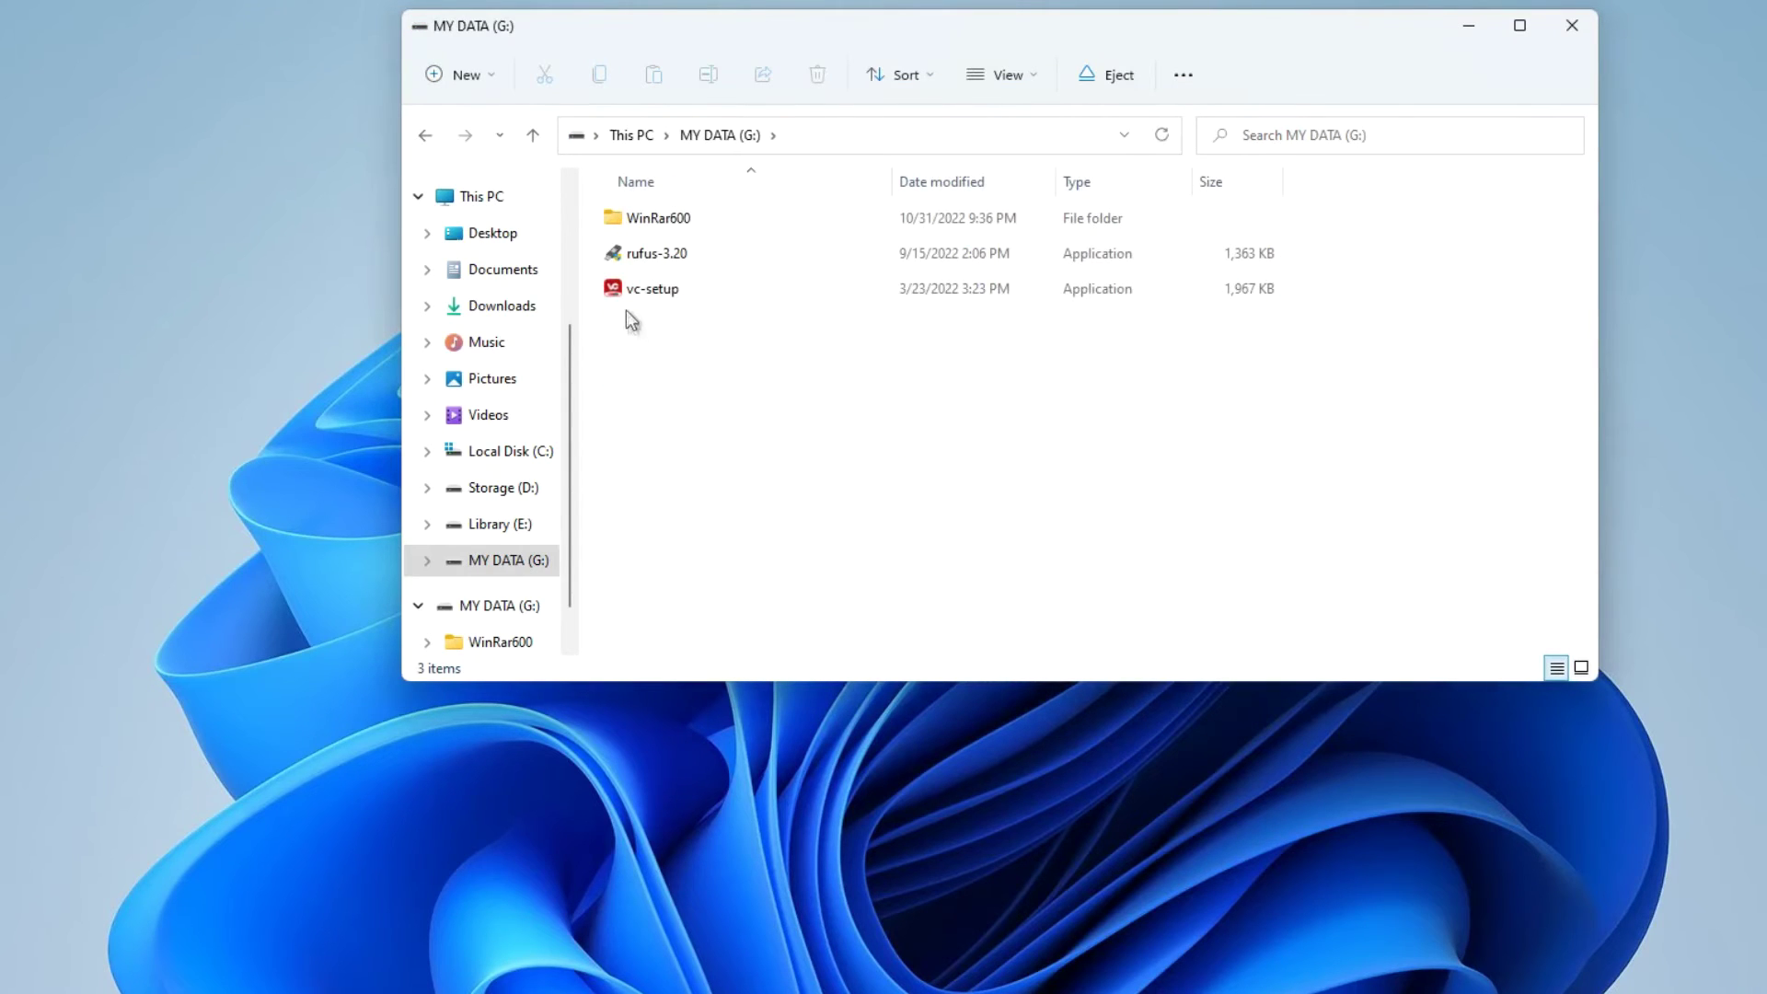
left_click_drag(615, 291, 230, 446)
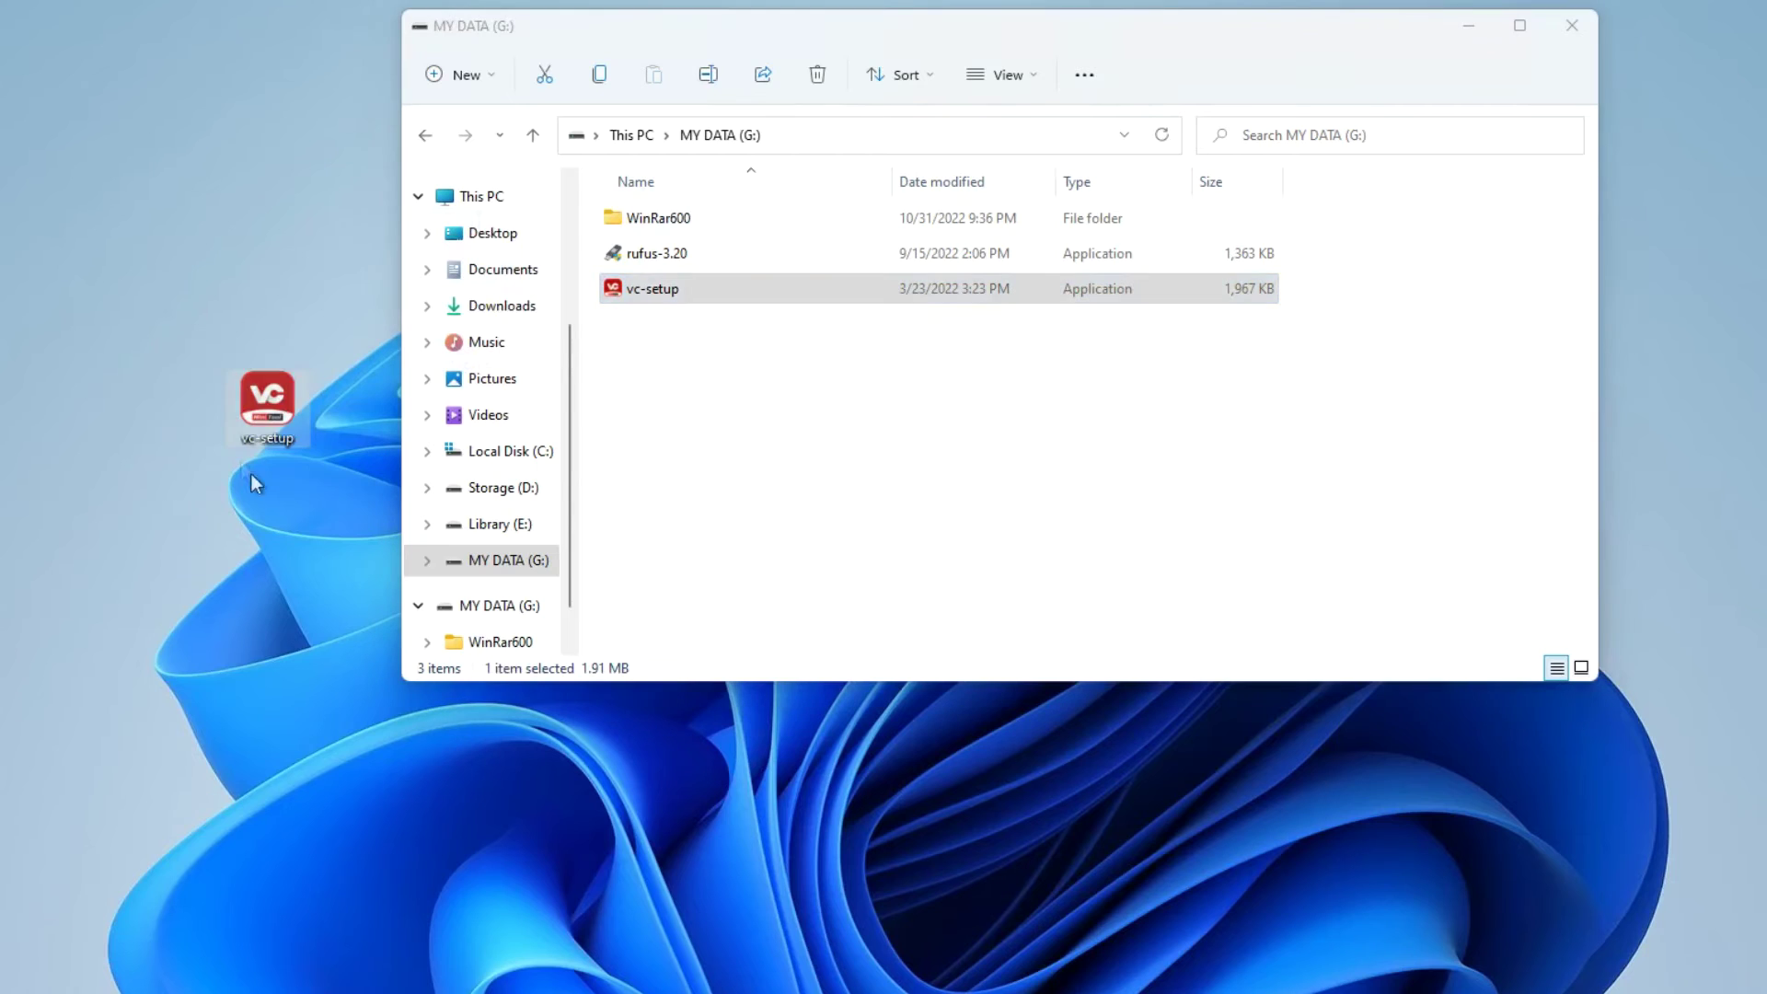
left_click_drag(656, 253, 330, 506)
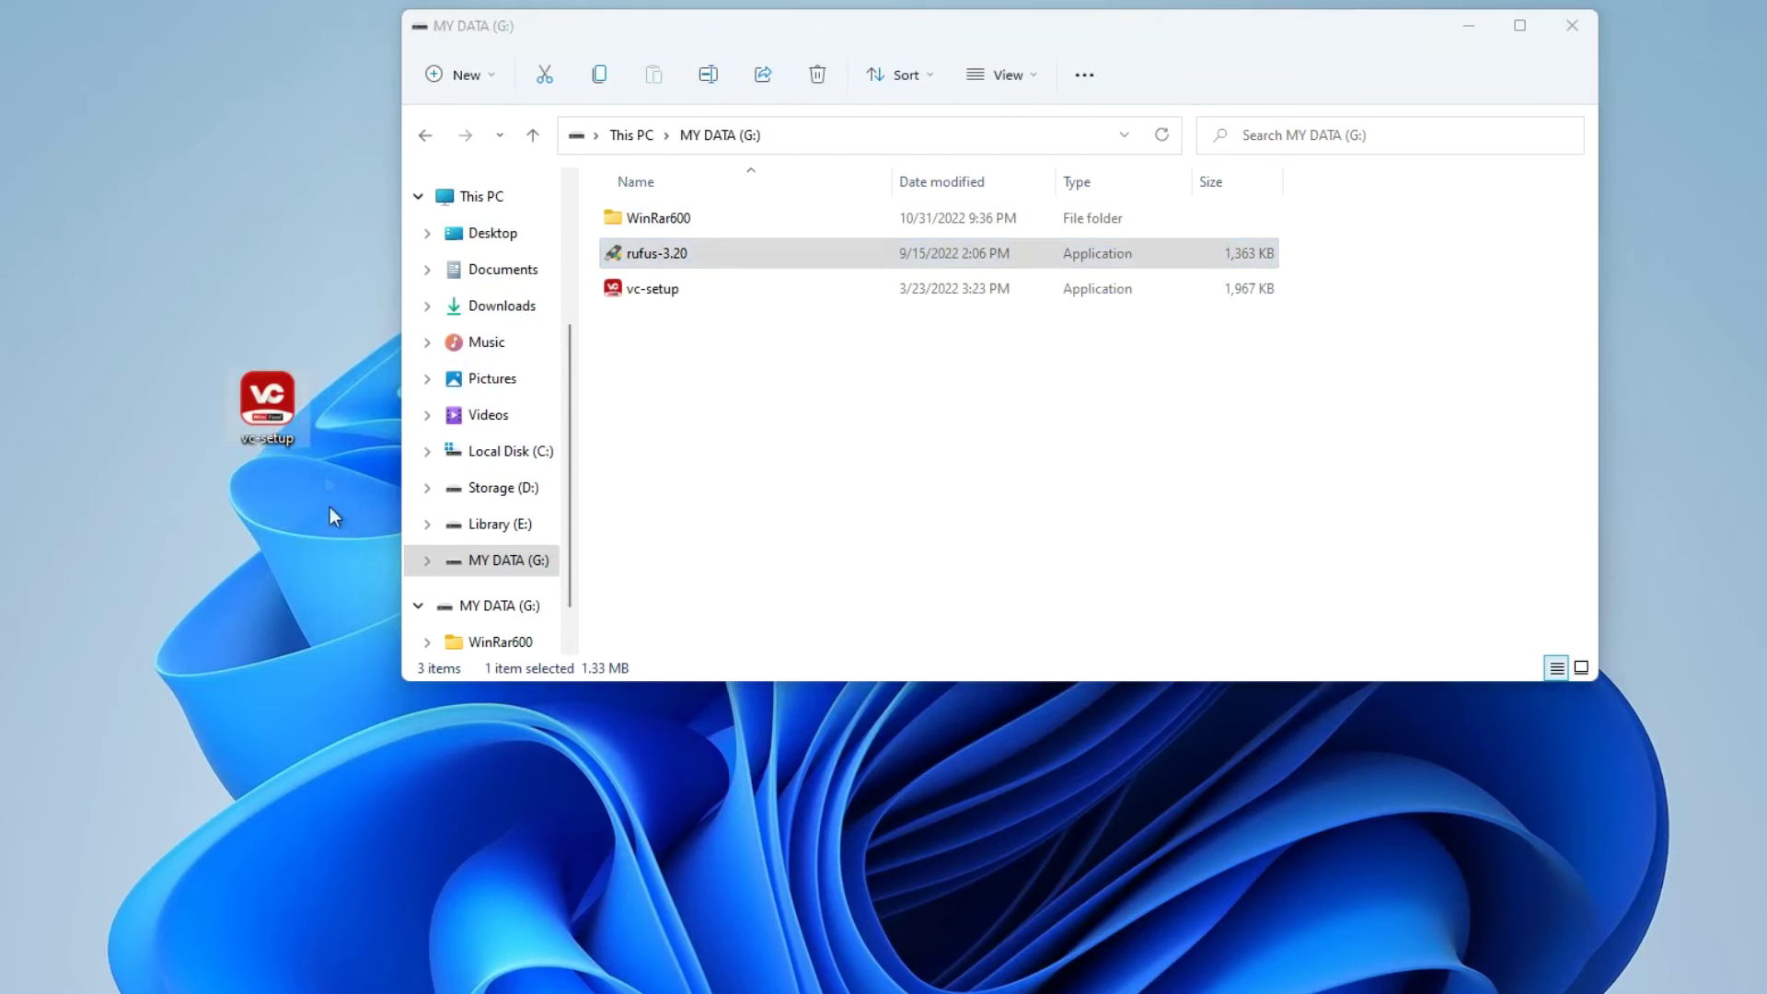
left_click(1575, 26)
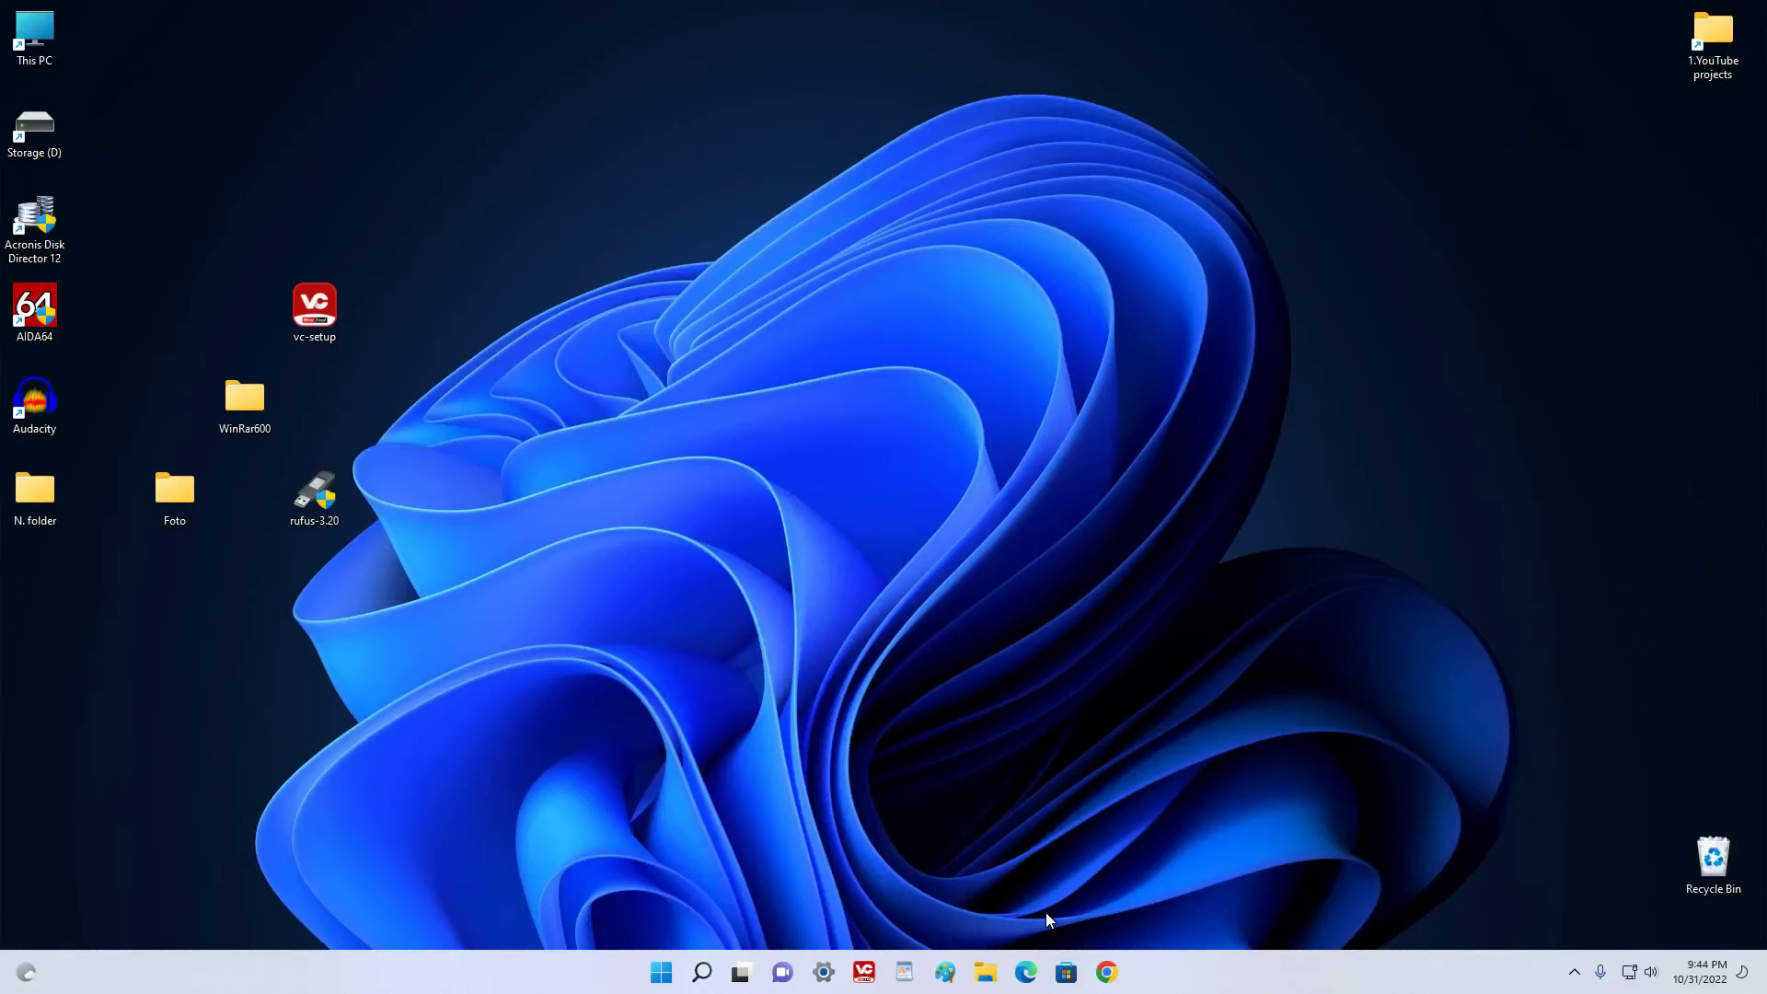
Bring up the Security permissions of USB Drive (F:) in its Properties
left_click(985, 971)
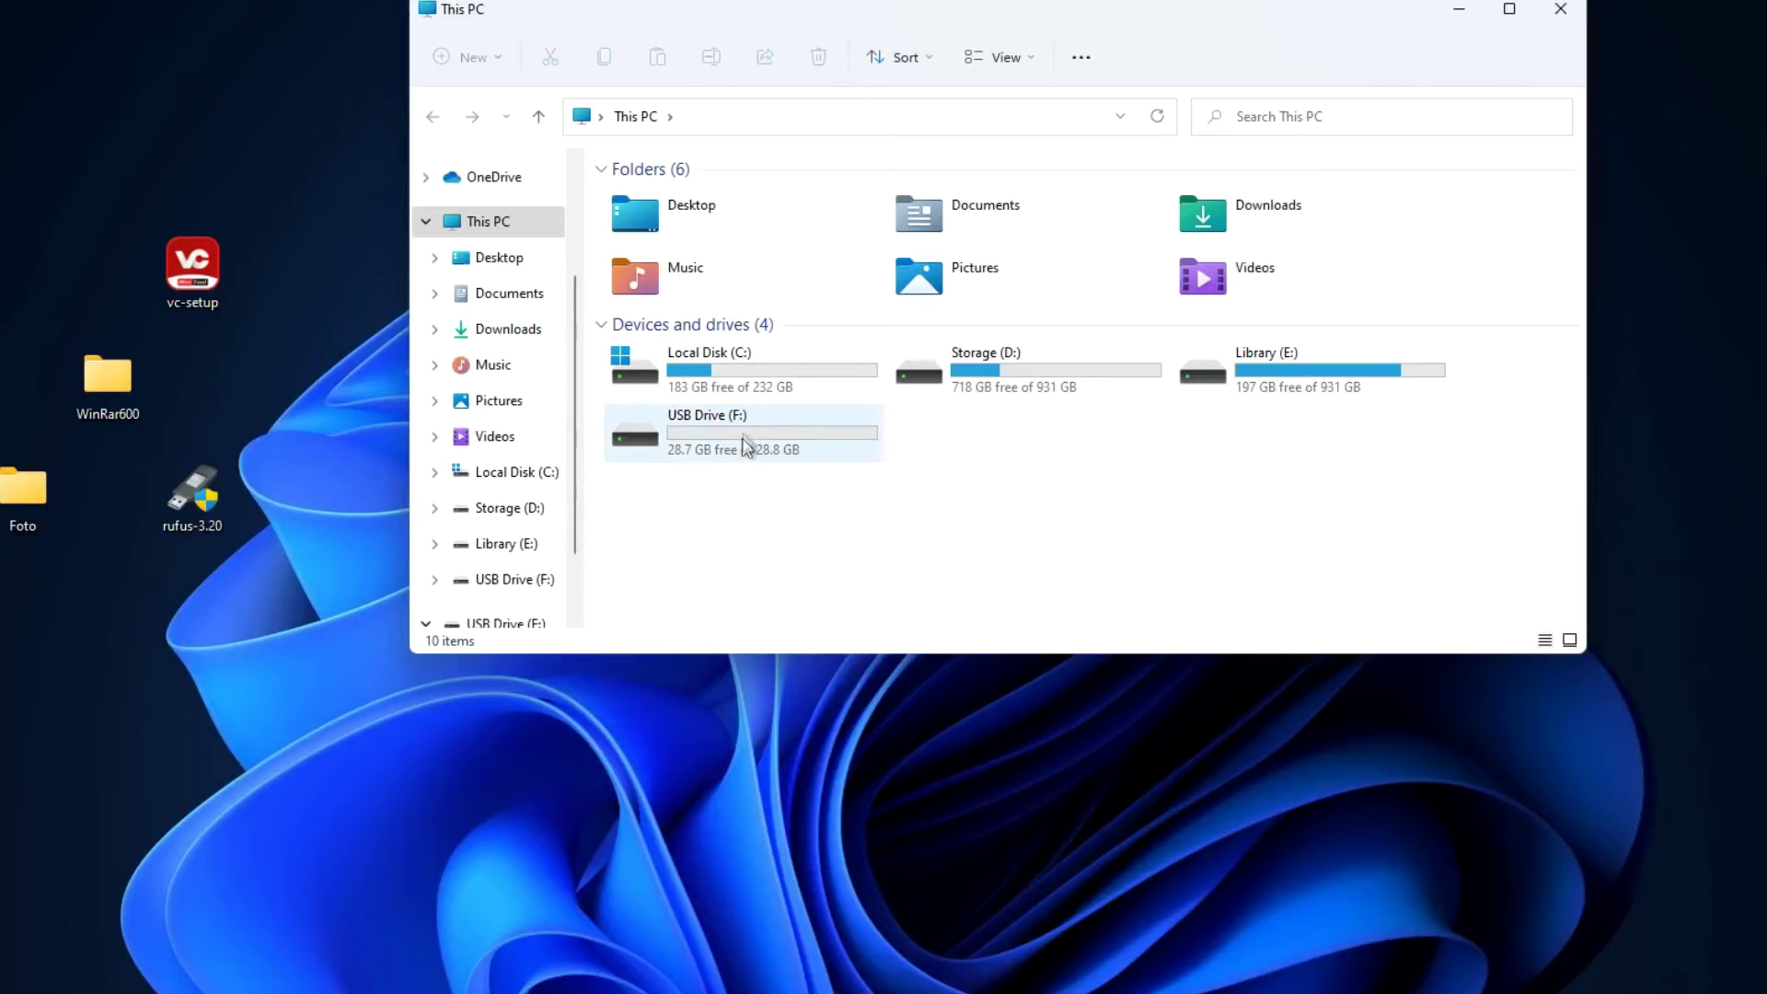
left_click(745, 437)
right_click(743, 433)
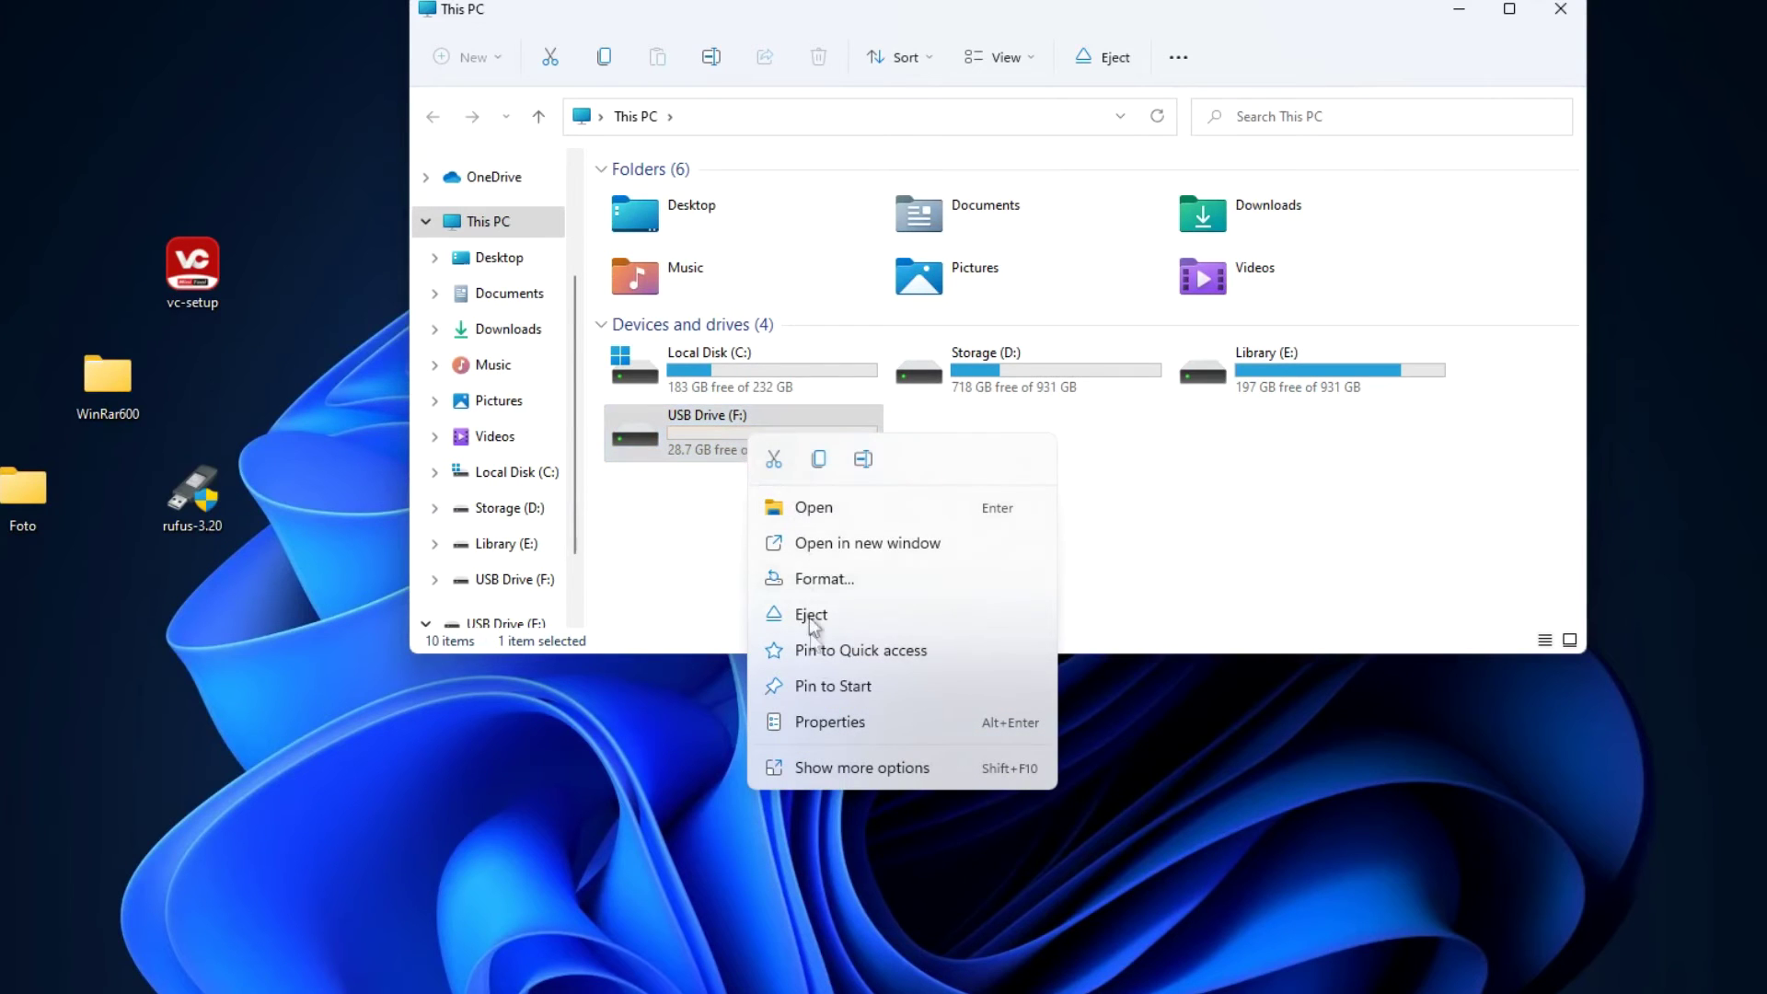
left_click(924, 727)
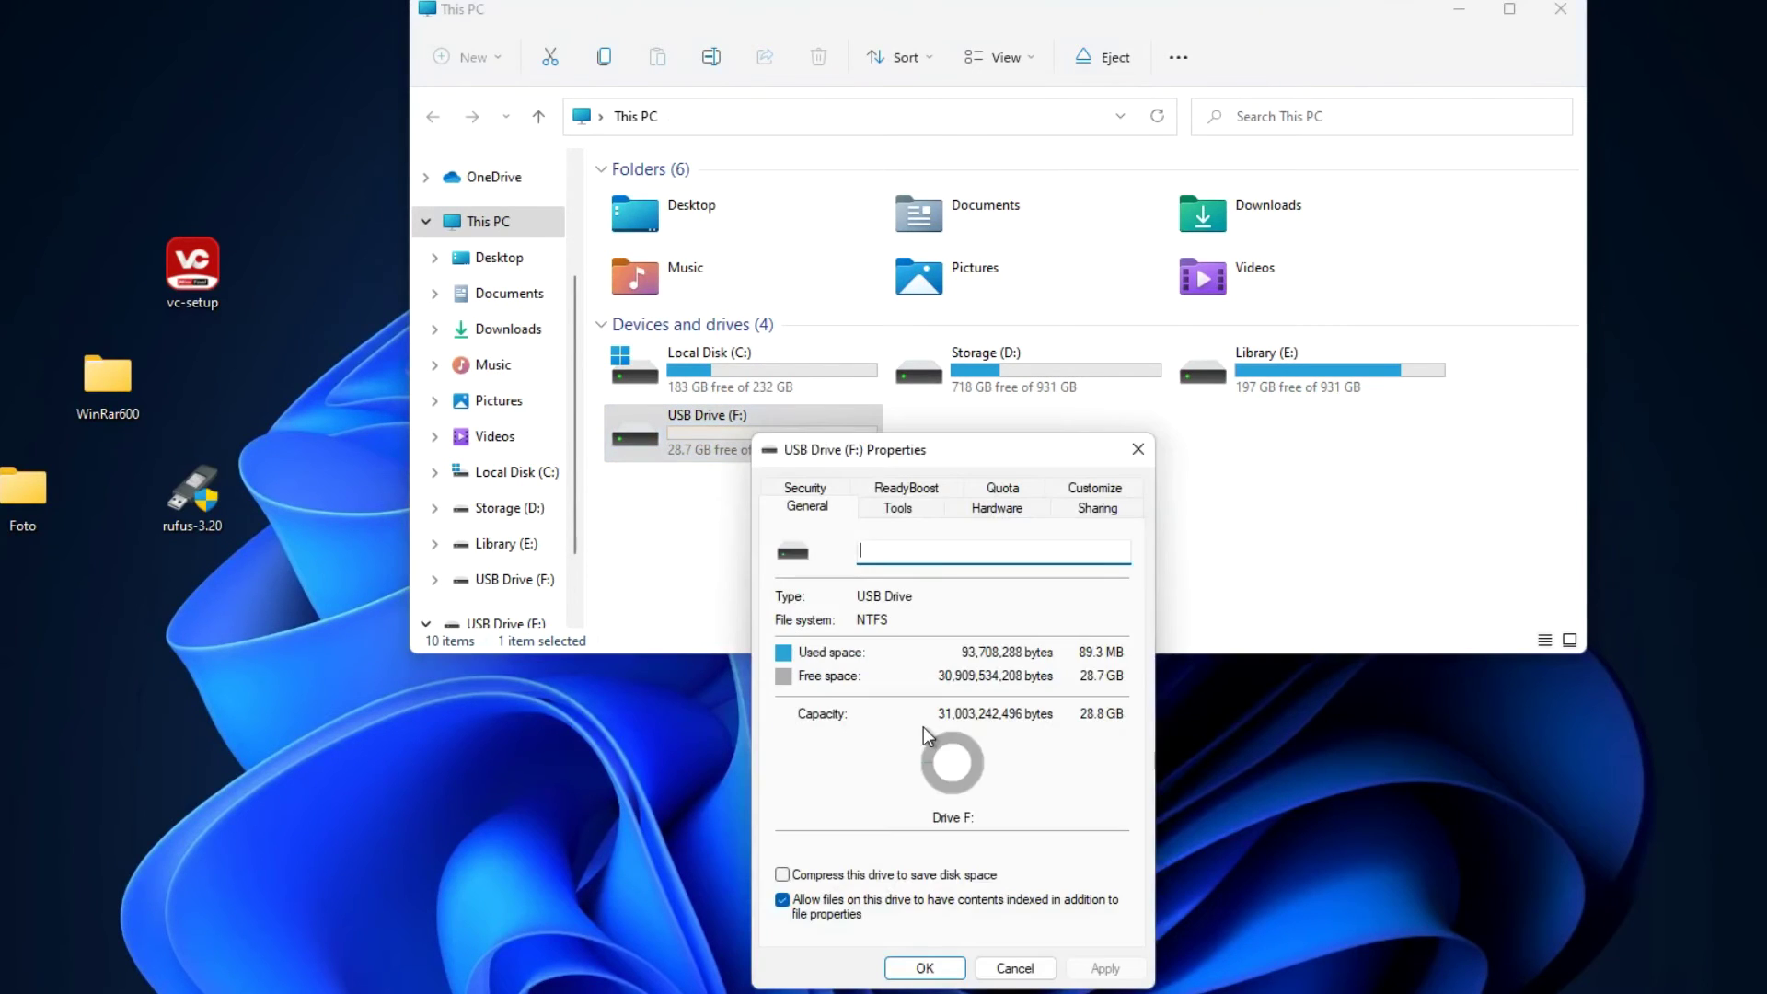
left_click_drag(955, 455, 897, 102)
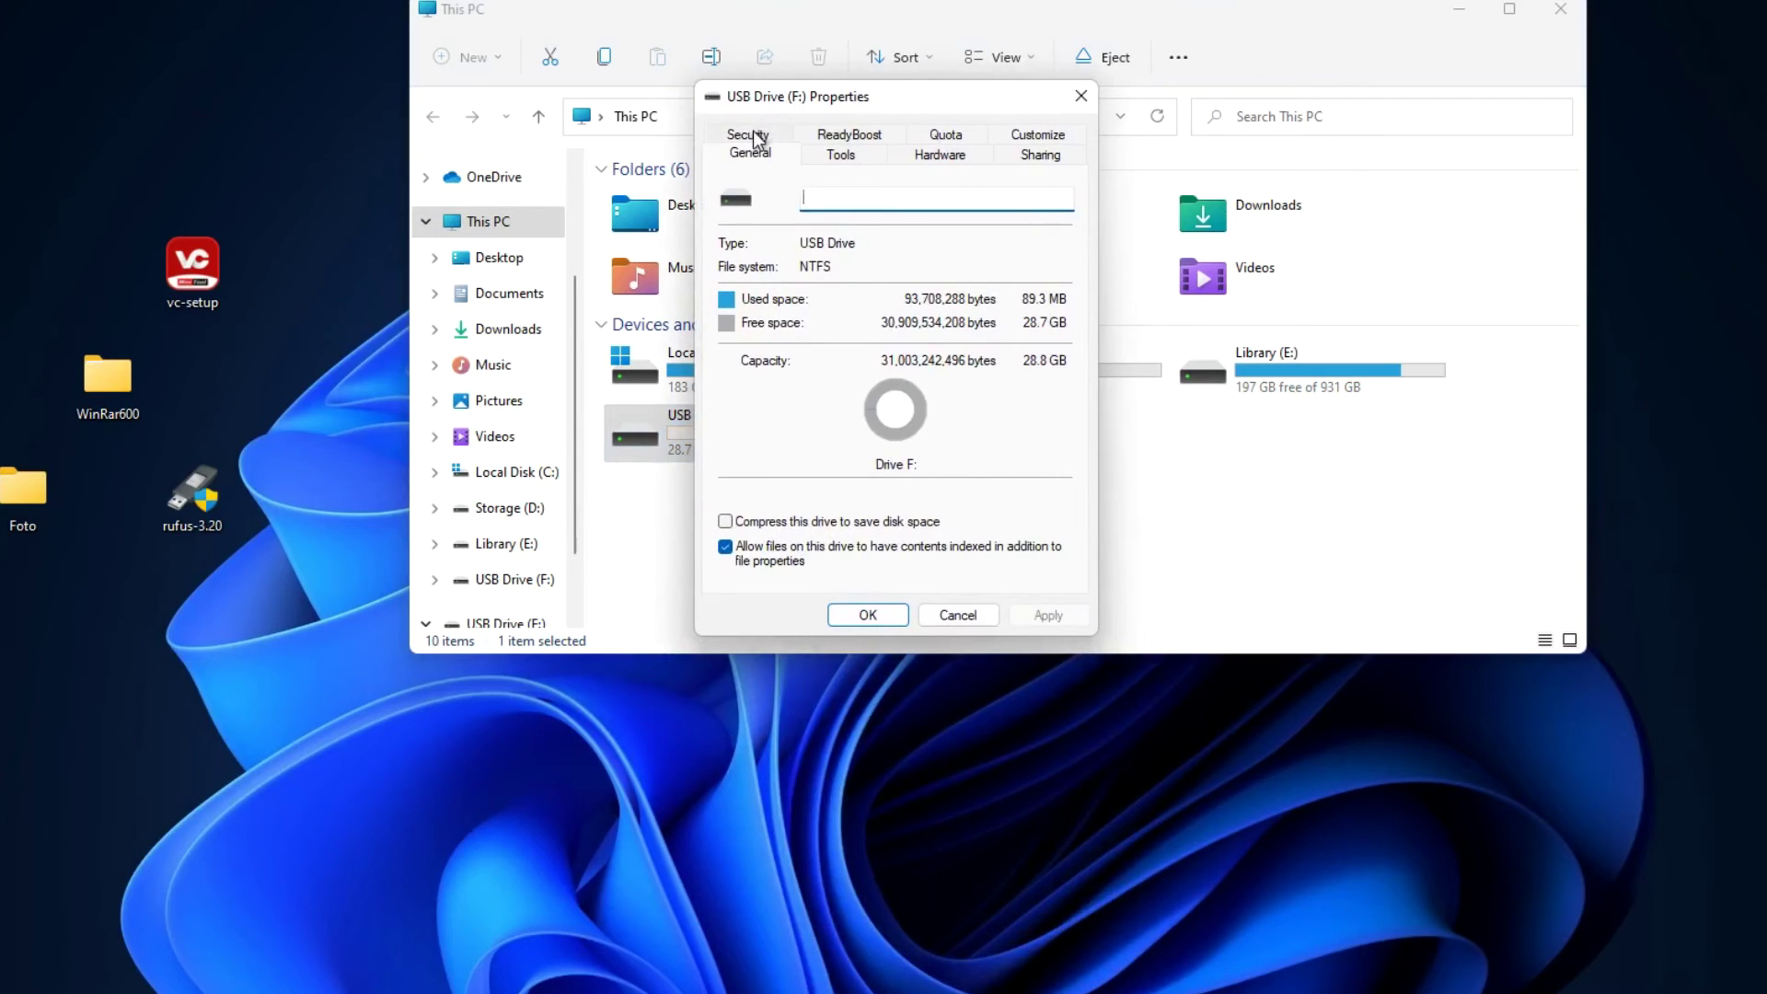
left_click(753, 134)
Deny Everyone Read and Write on USB Drive (F:), then verify it reports 'Access is denied'
left_click(1049, 345)
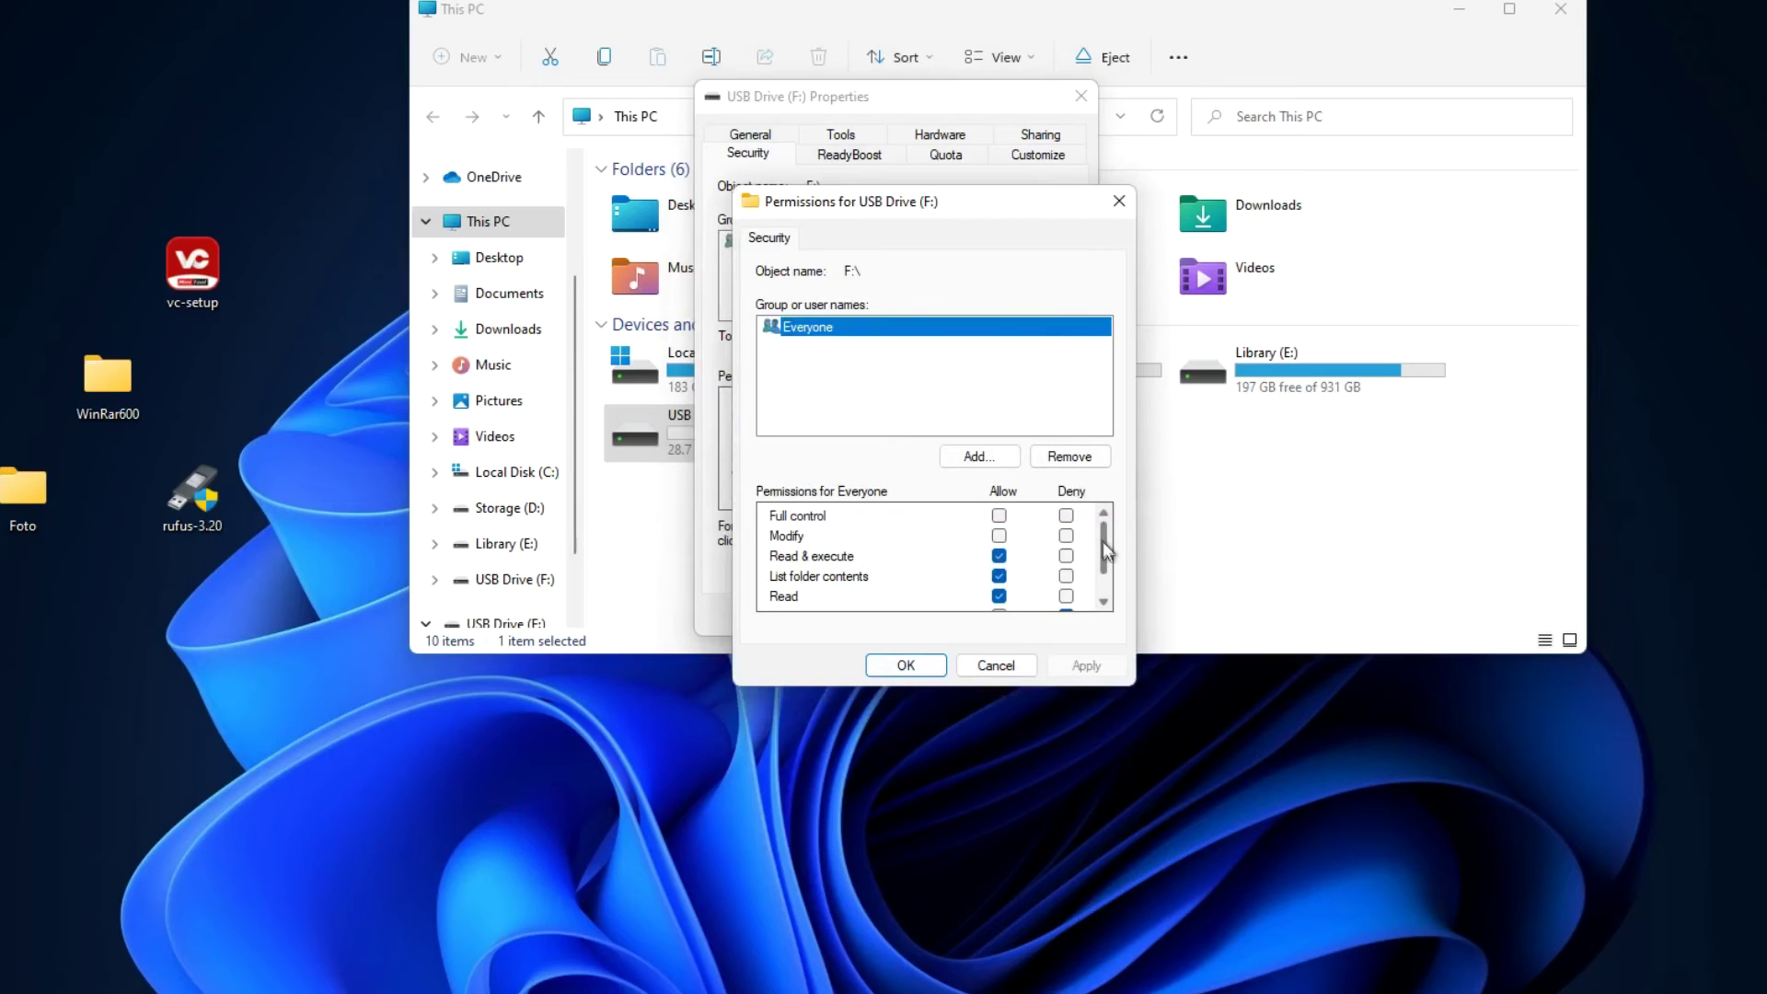
left_click_drag(1107, 550, 1111, 623)
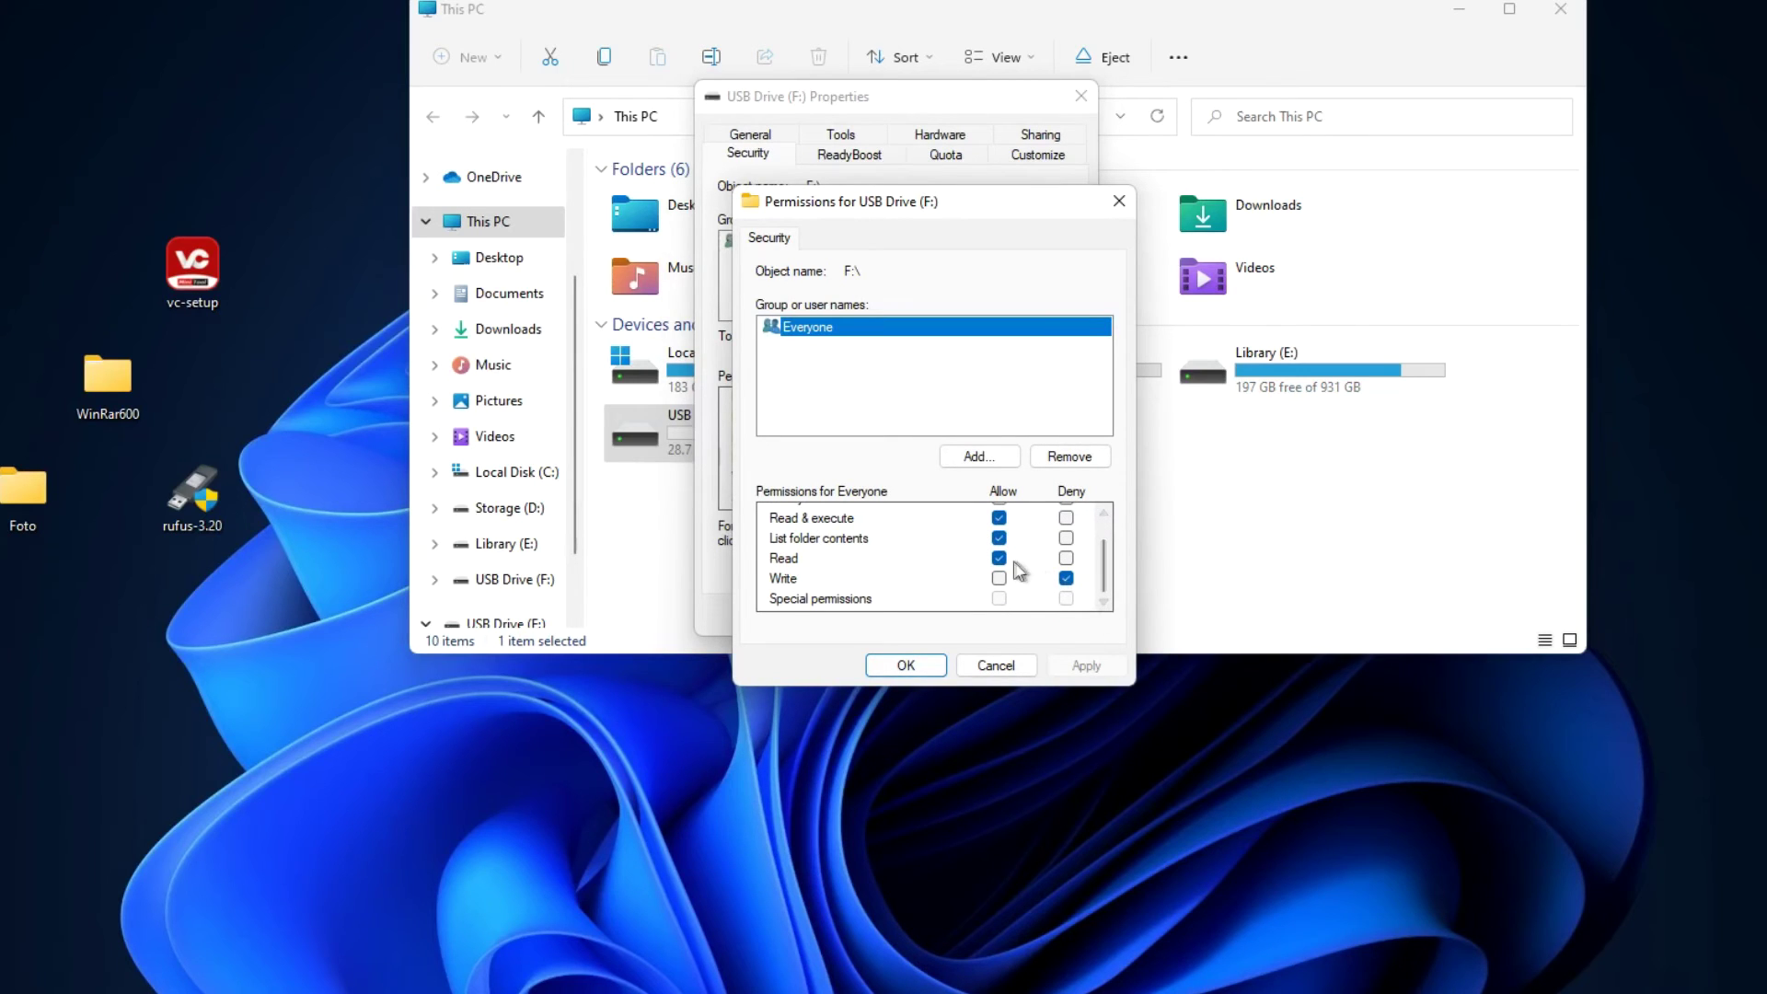
left_click(1066, 578)
left_click(1065, 558)
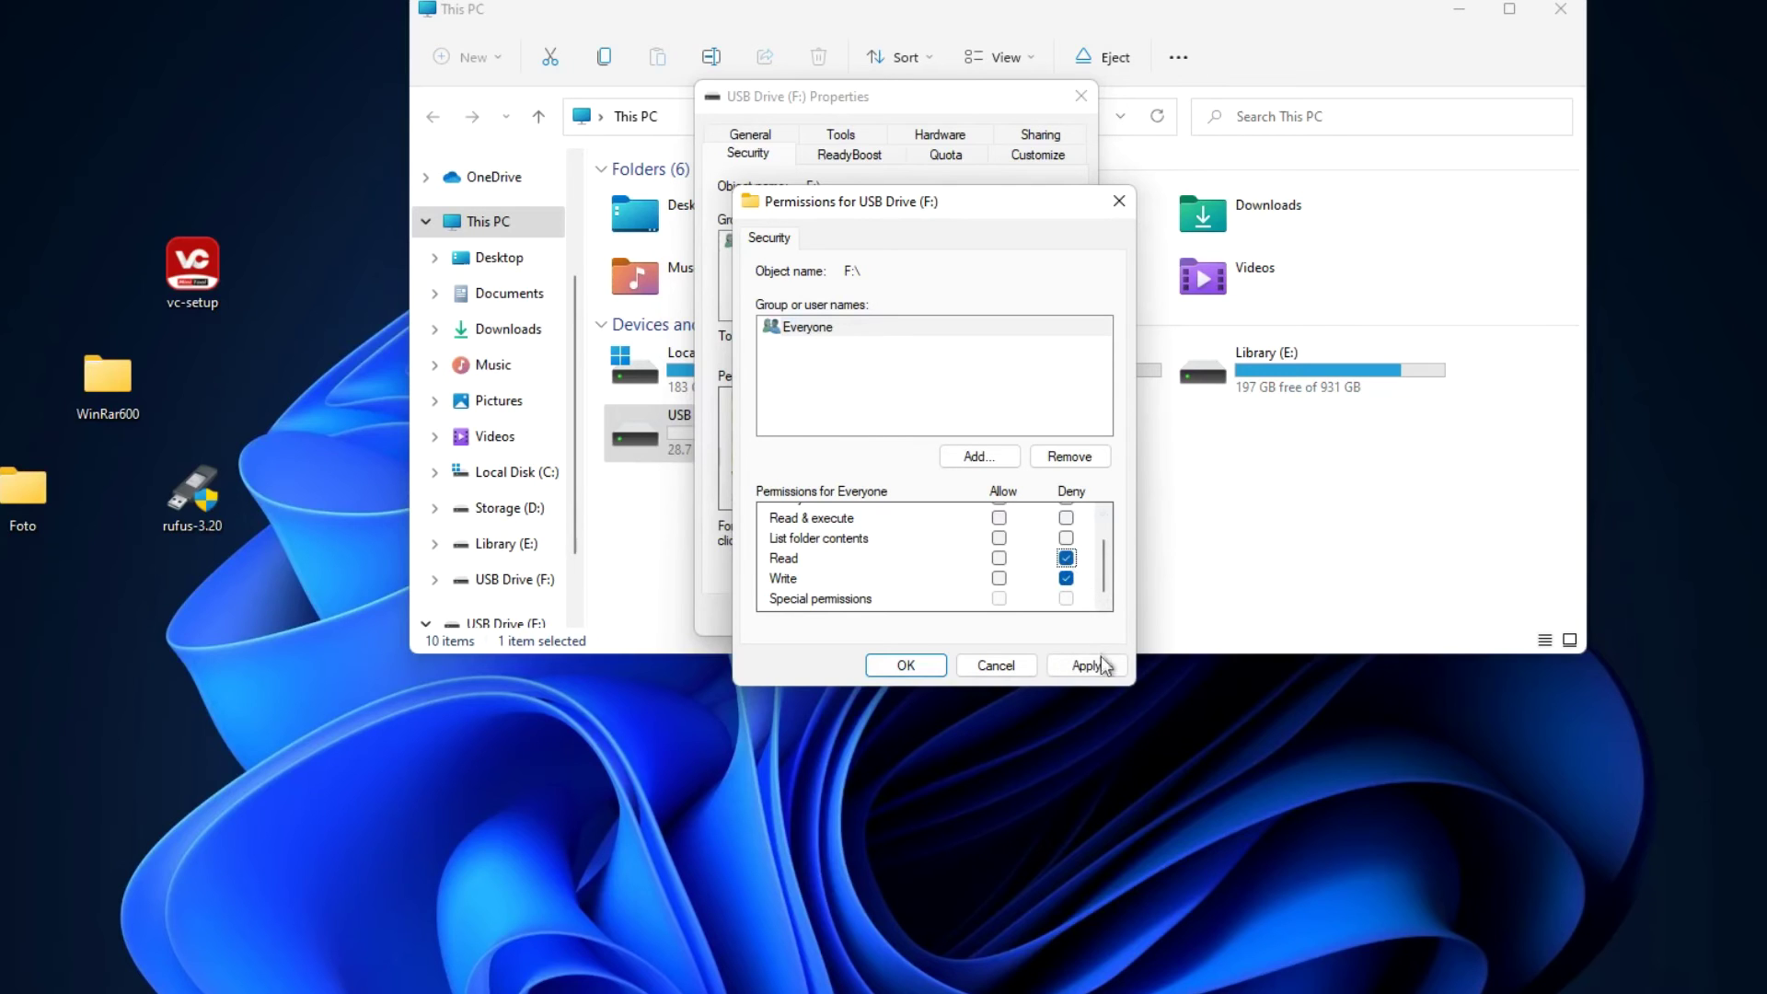
left_click(1104, 667)
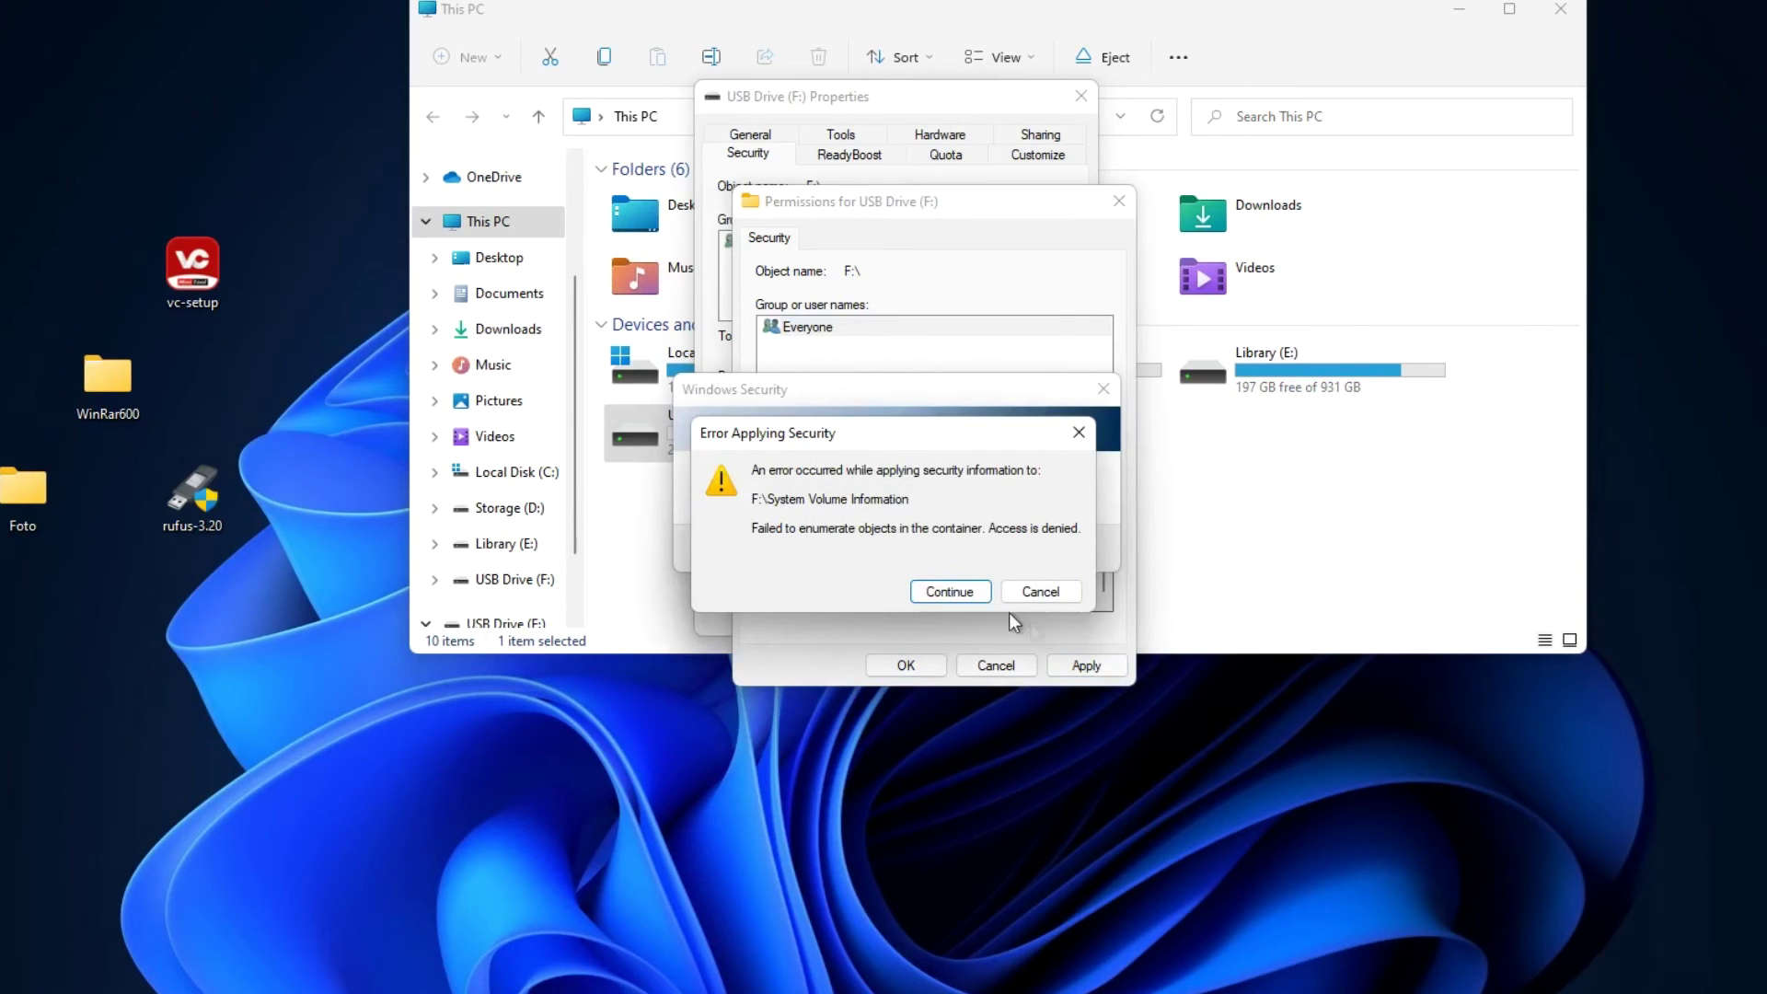
left_click(963, 593)
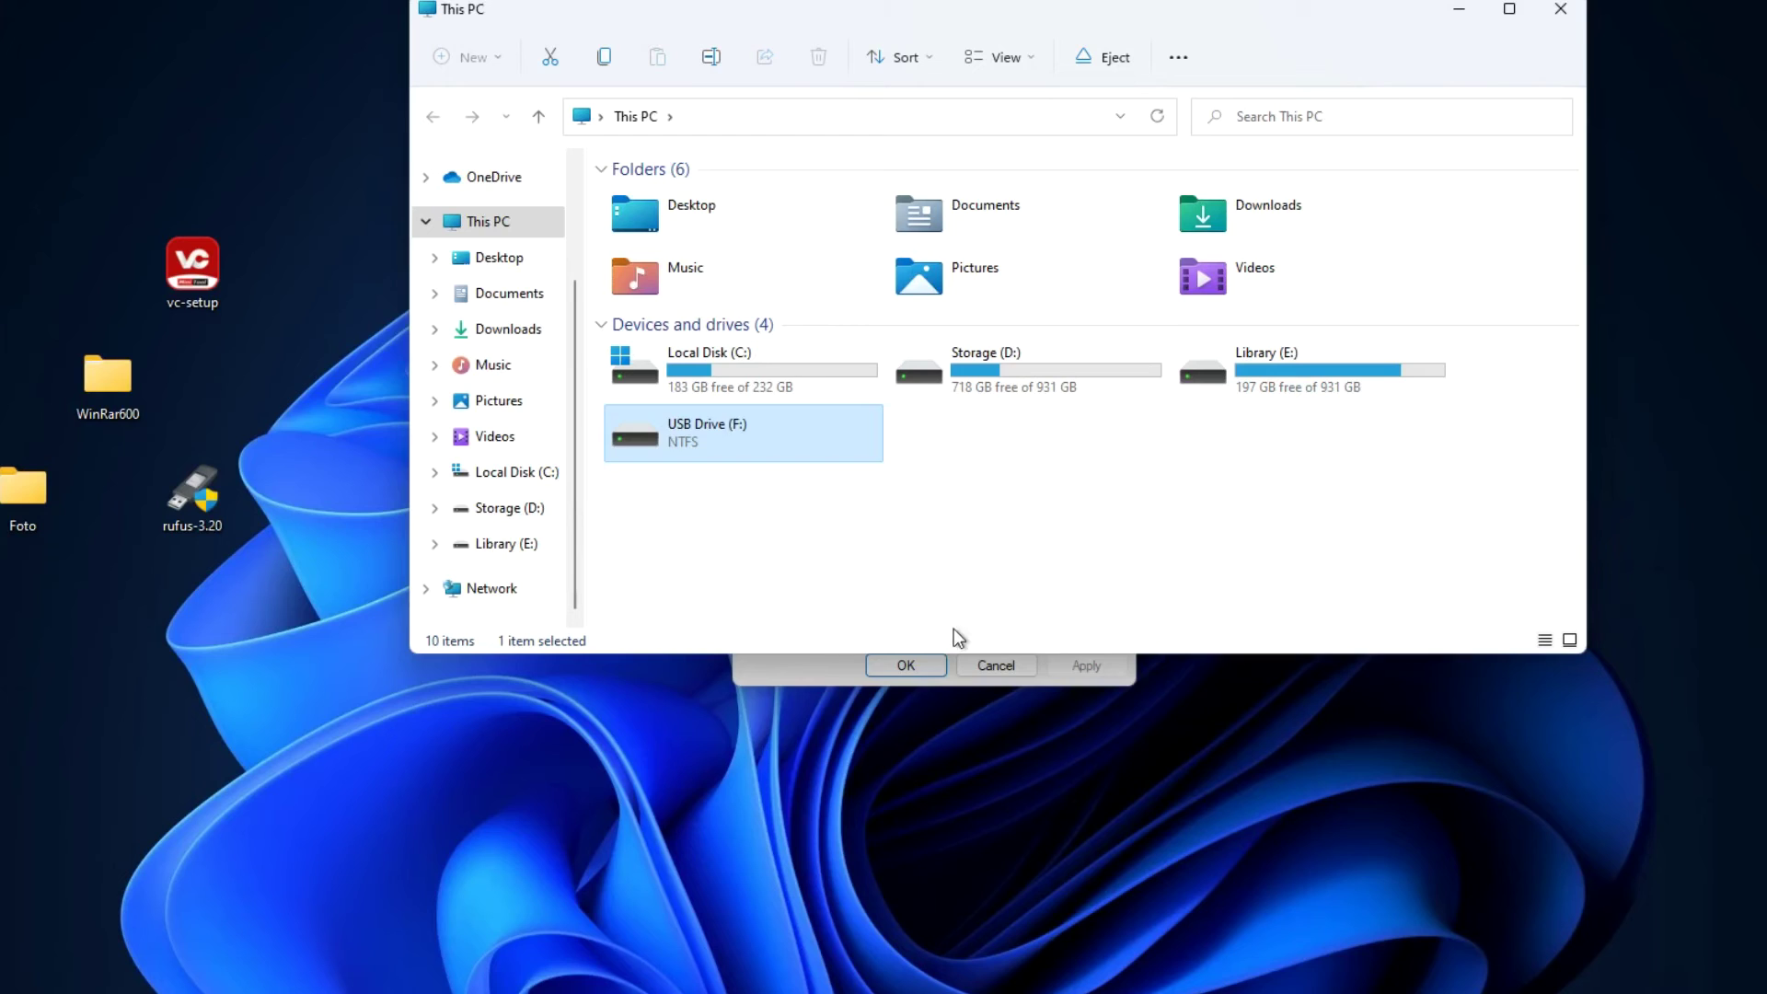
left_click(920, 674)
left_click(842, 611)
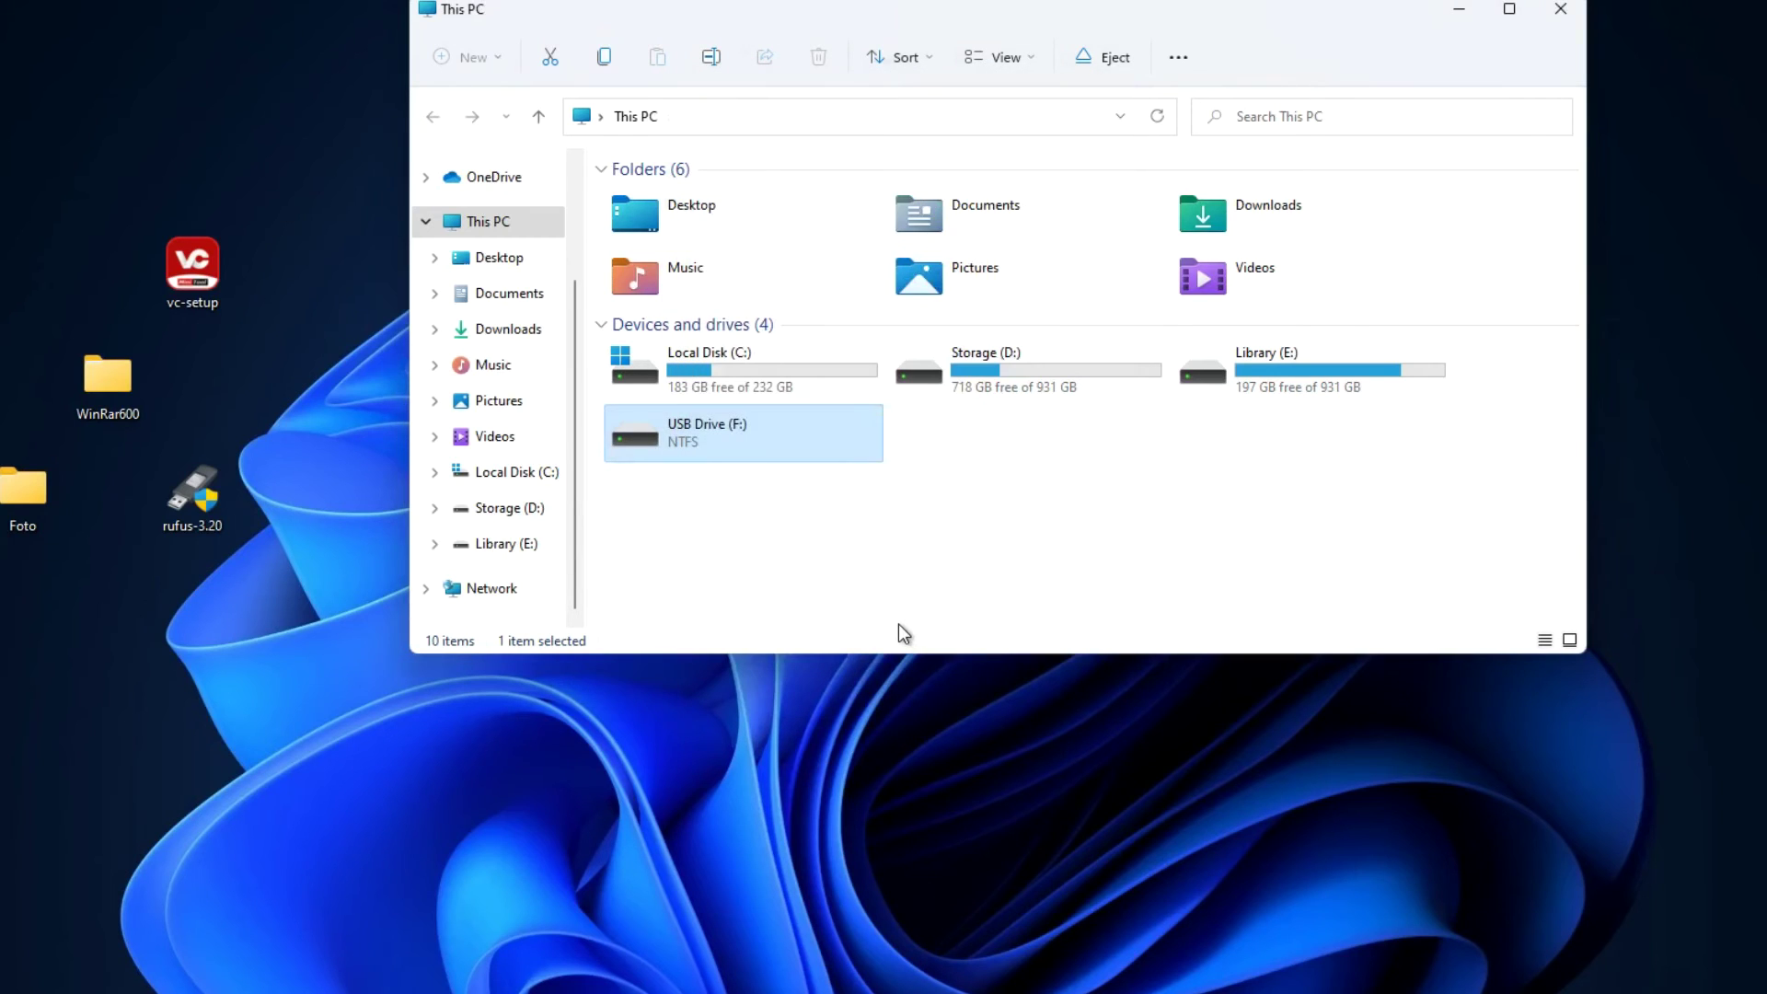
double_click(775, 434)
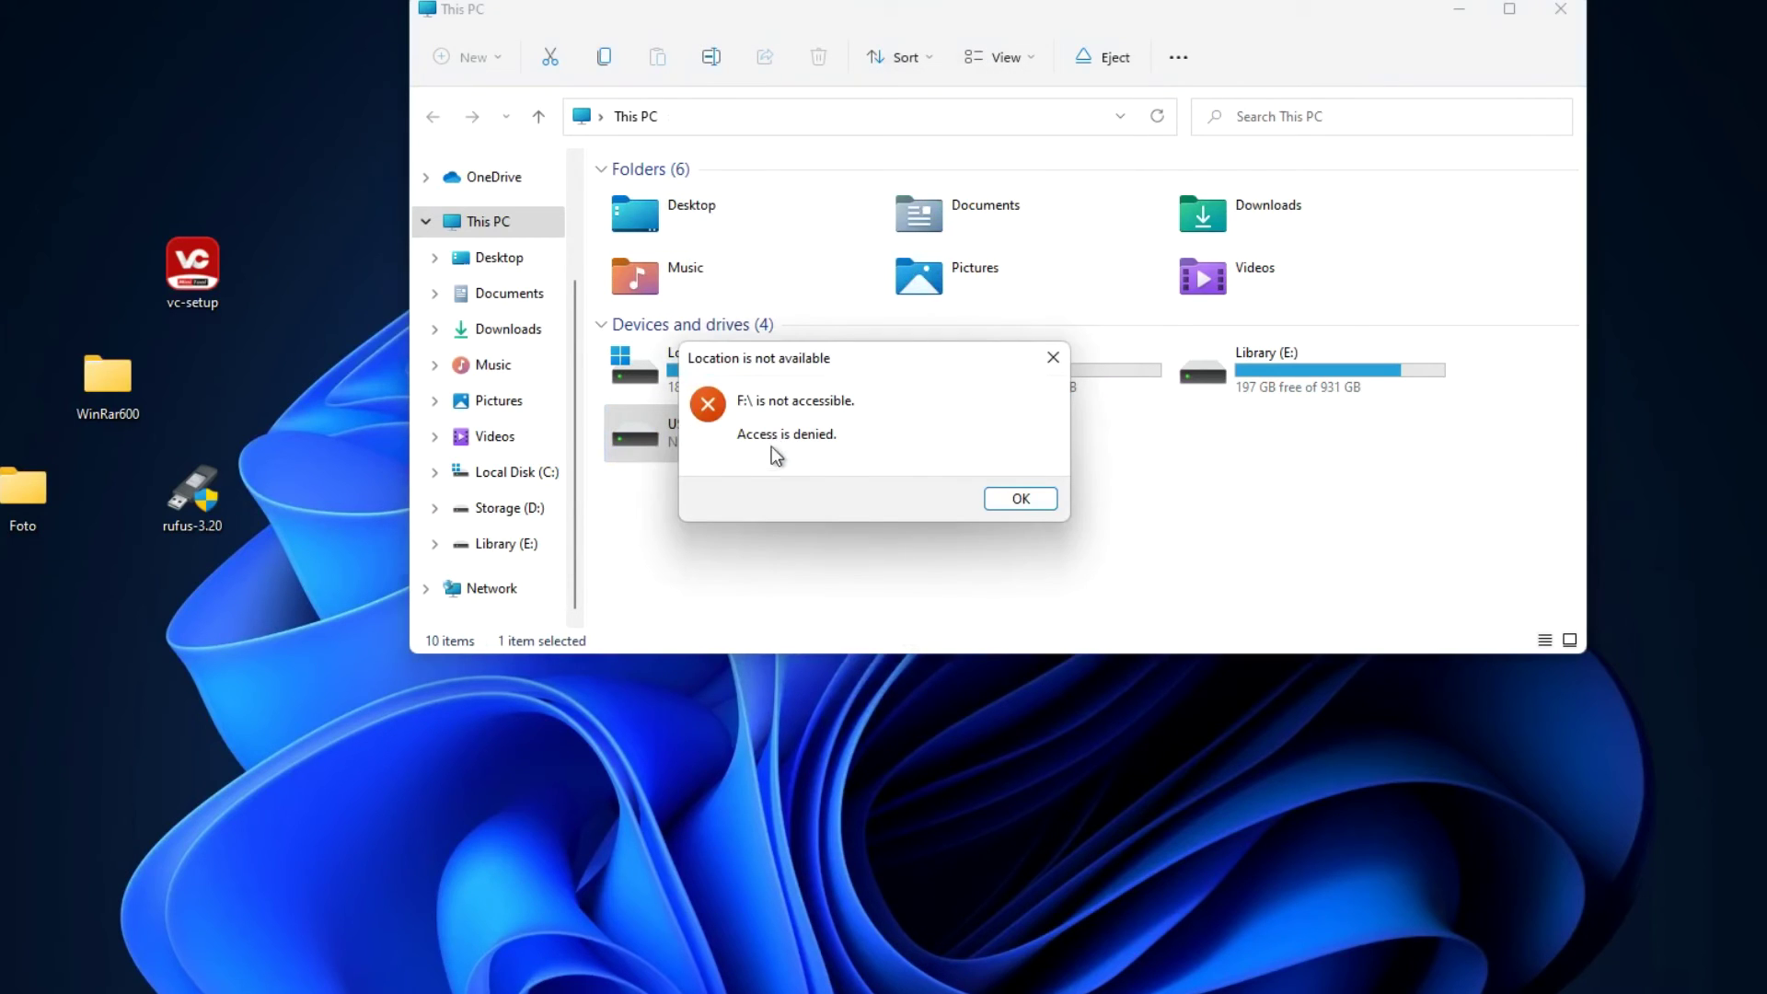
left_click(997, 506)
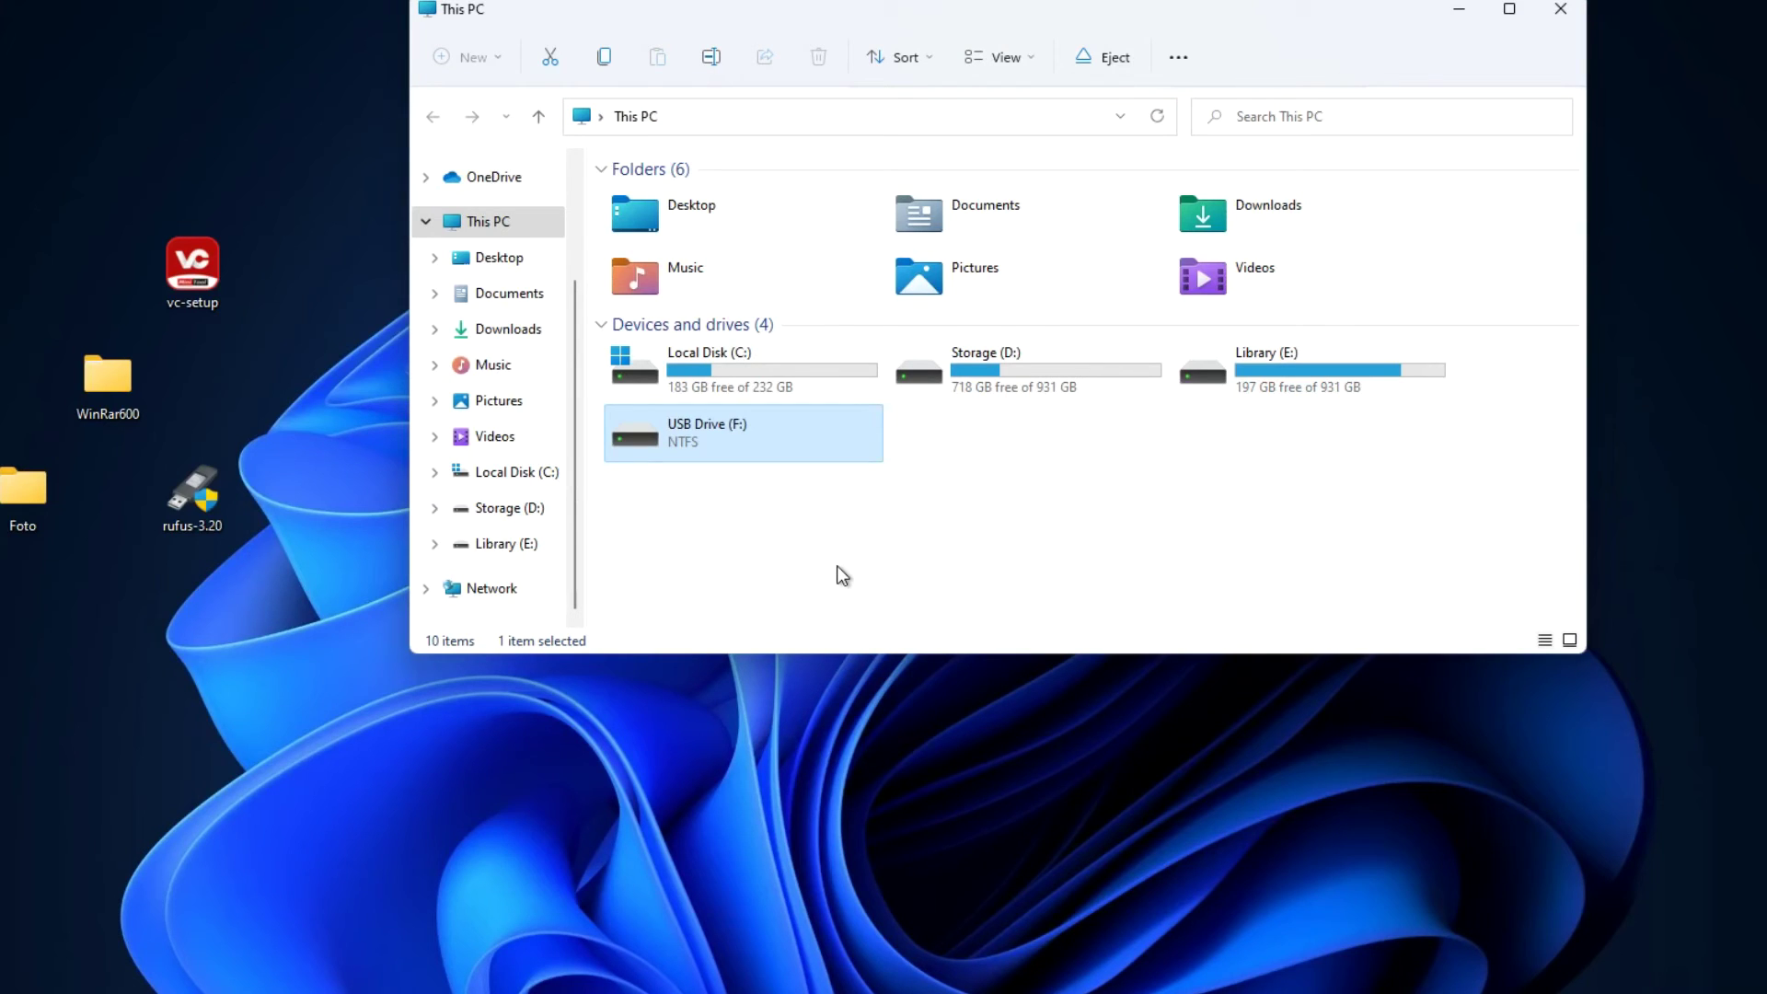
Re-allow Read for Everyone on USB Drive (F:), keeping Write denied, and apply past the error
right_click(816, 428)
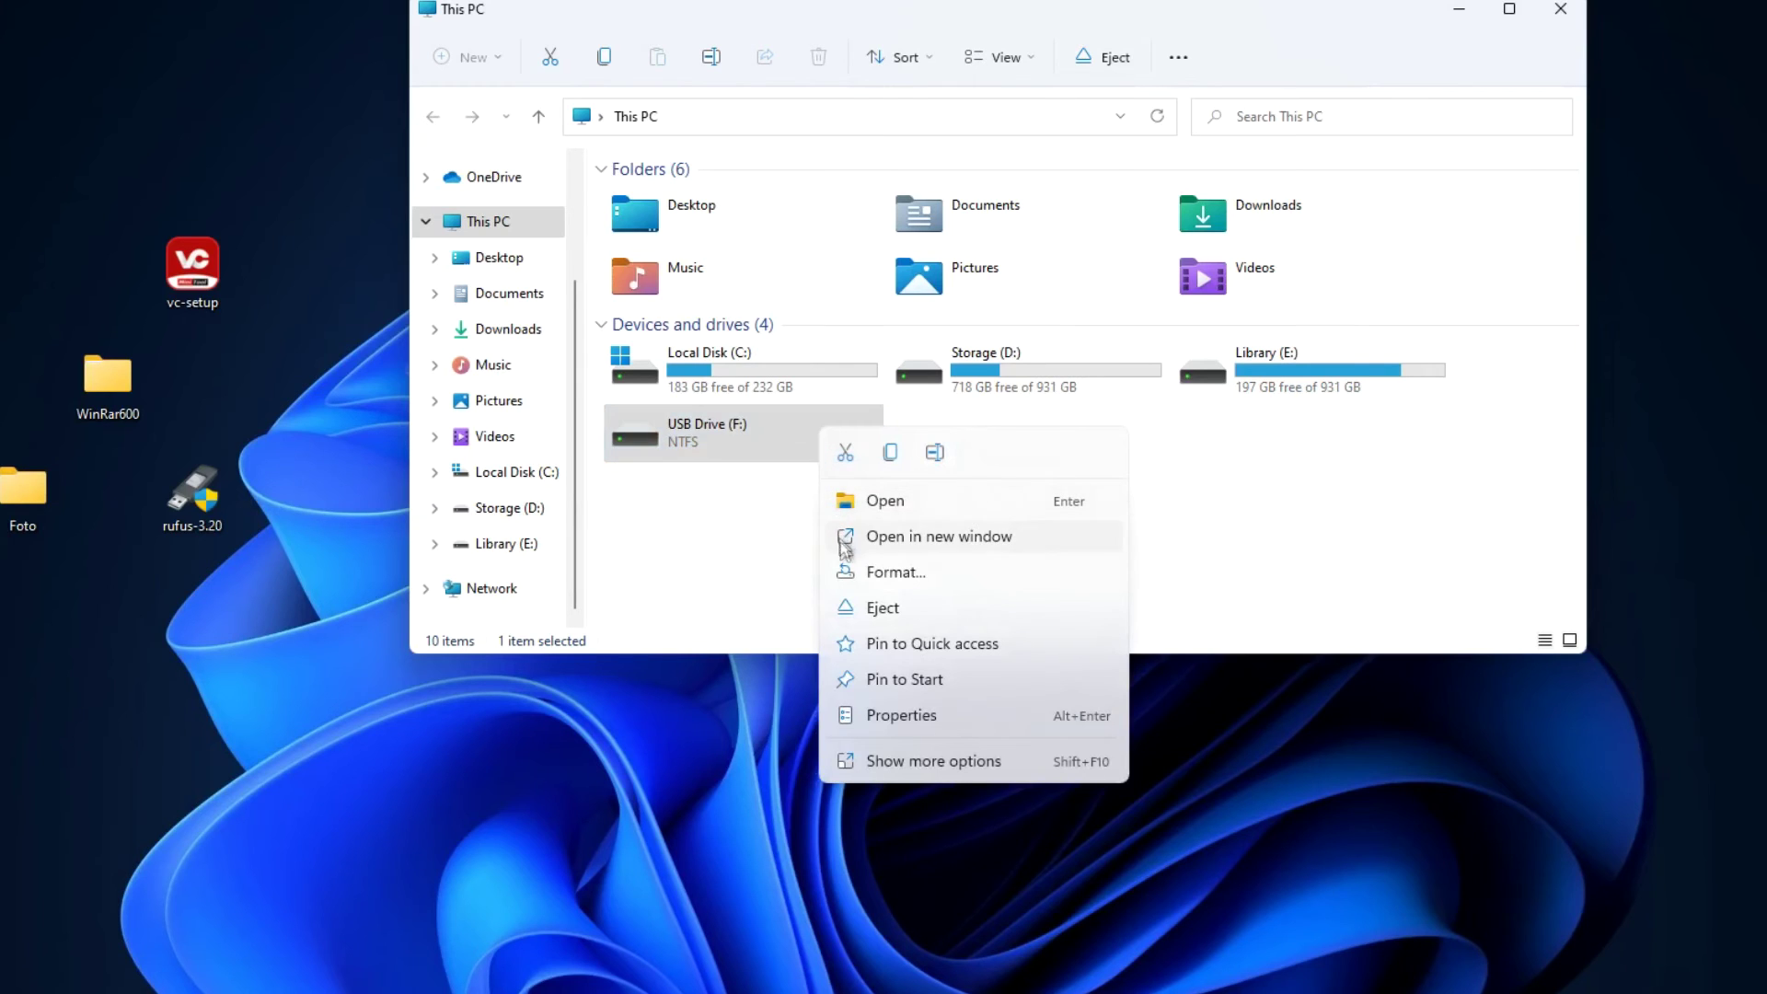
left_click(996, 718)
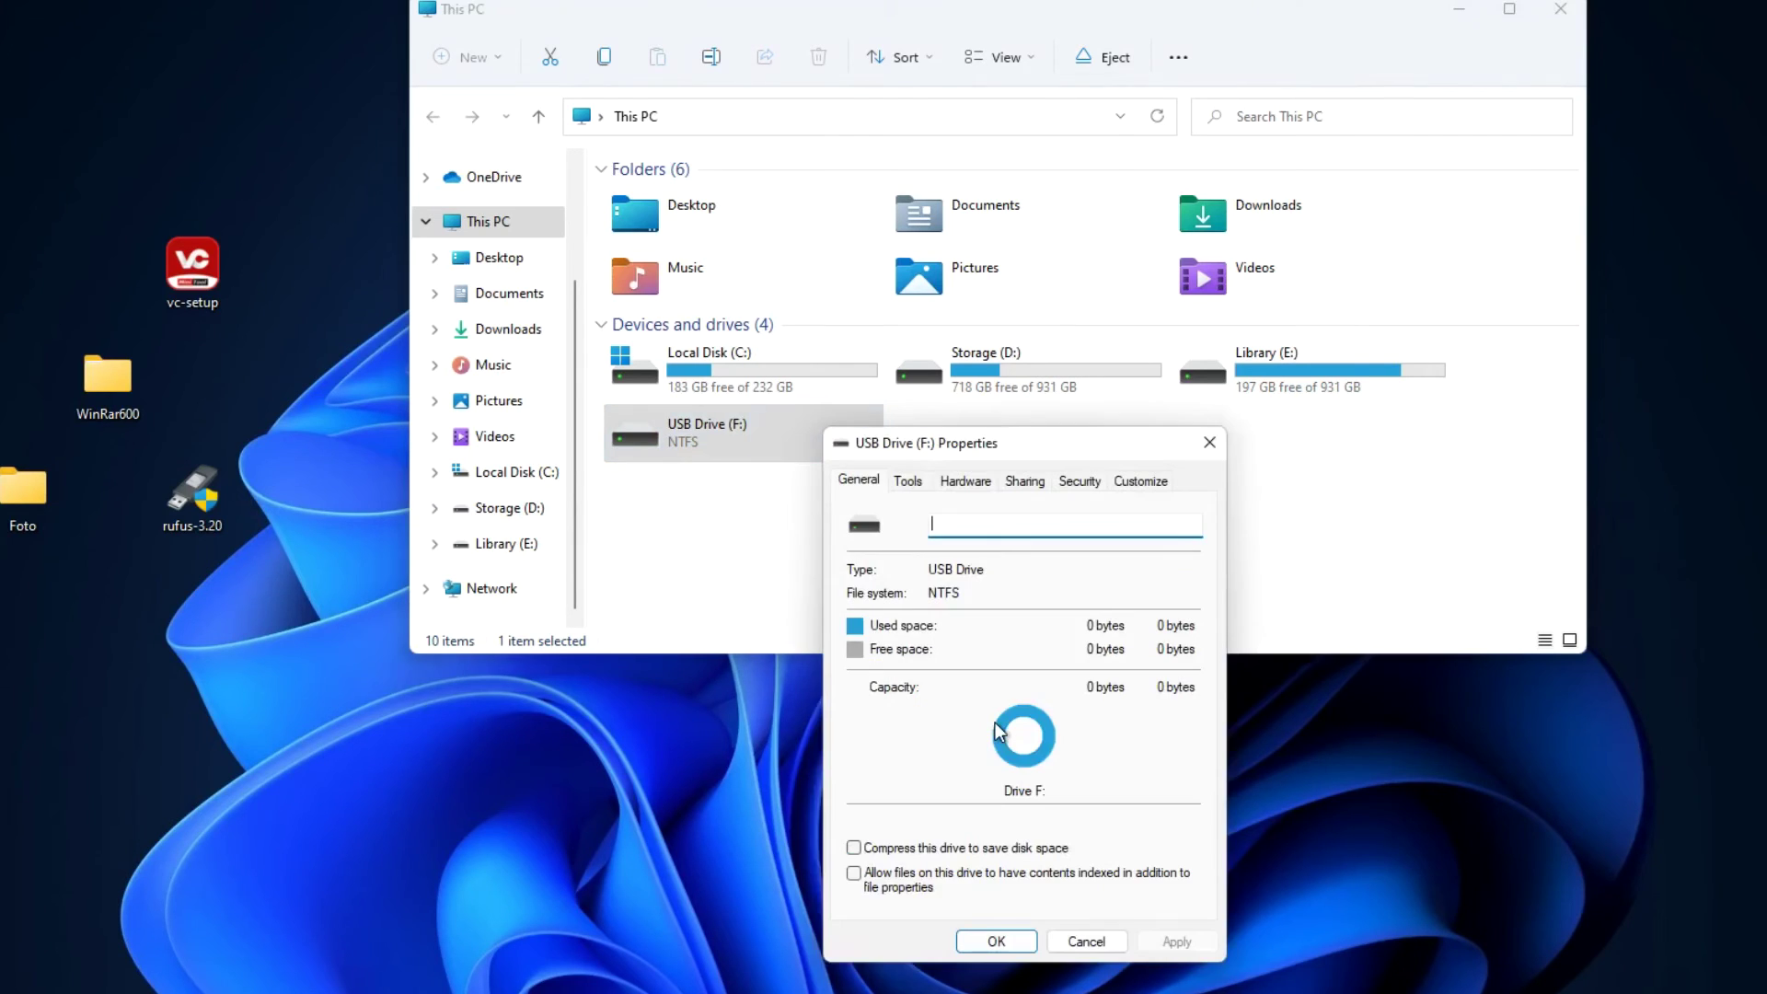
left_click_drag(1002, 453, 922, 92)
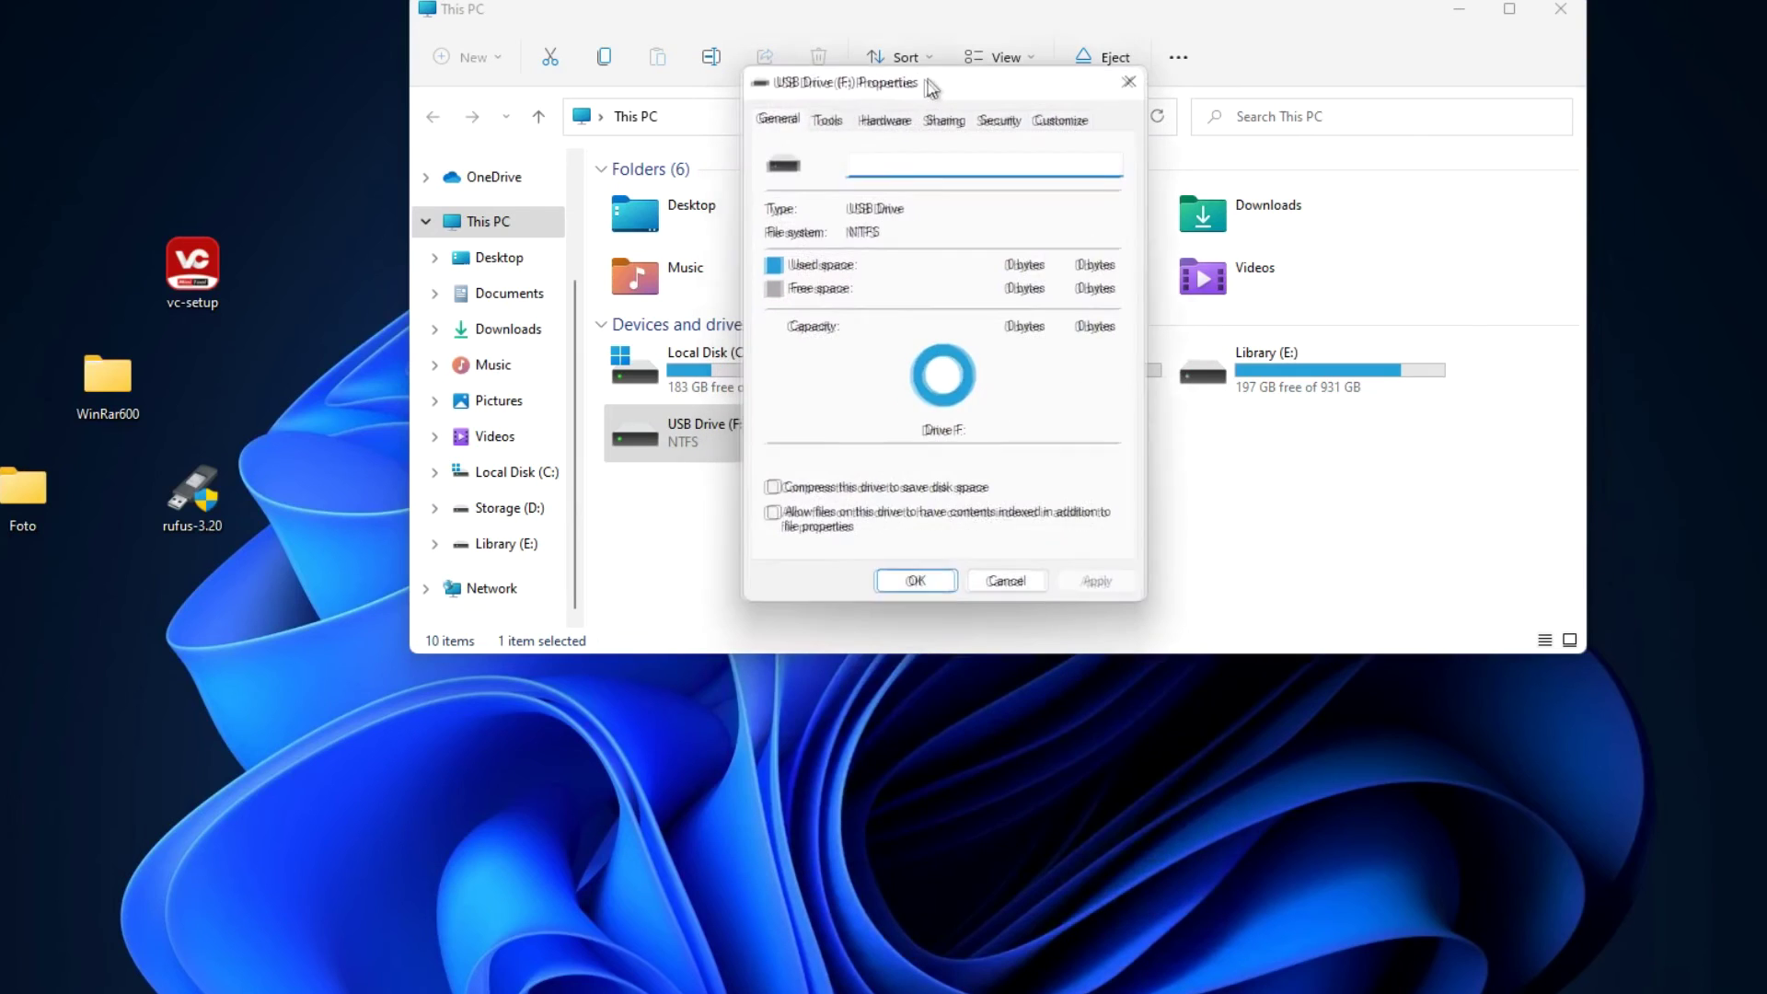
left_click(993, 120)
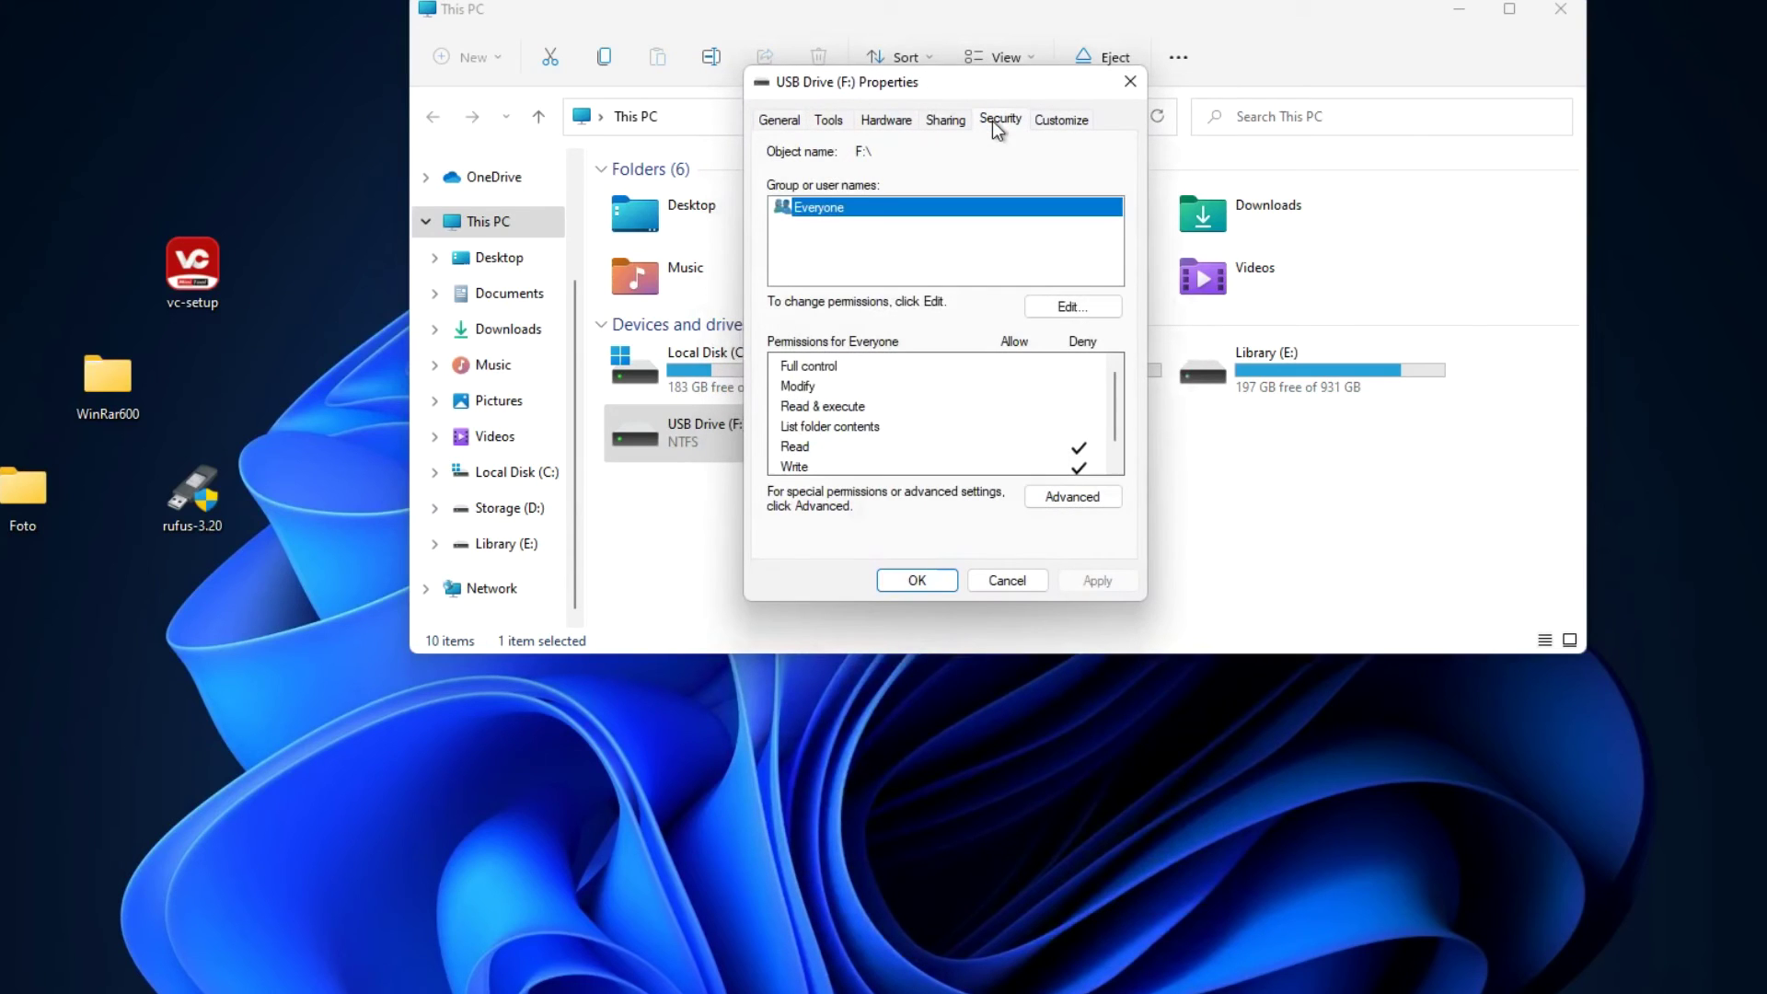
left_click(1058, 307)
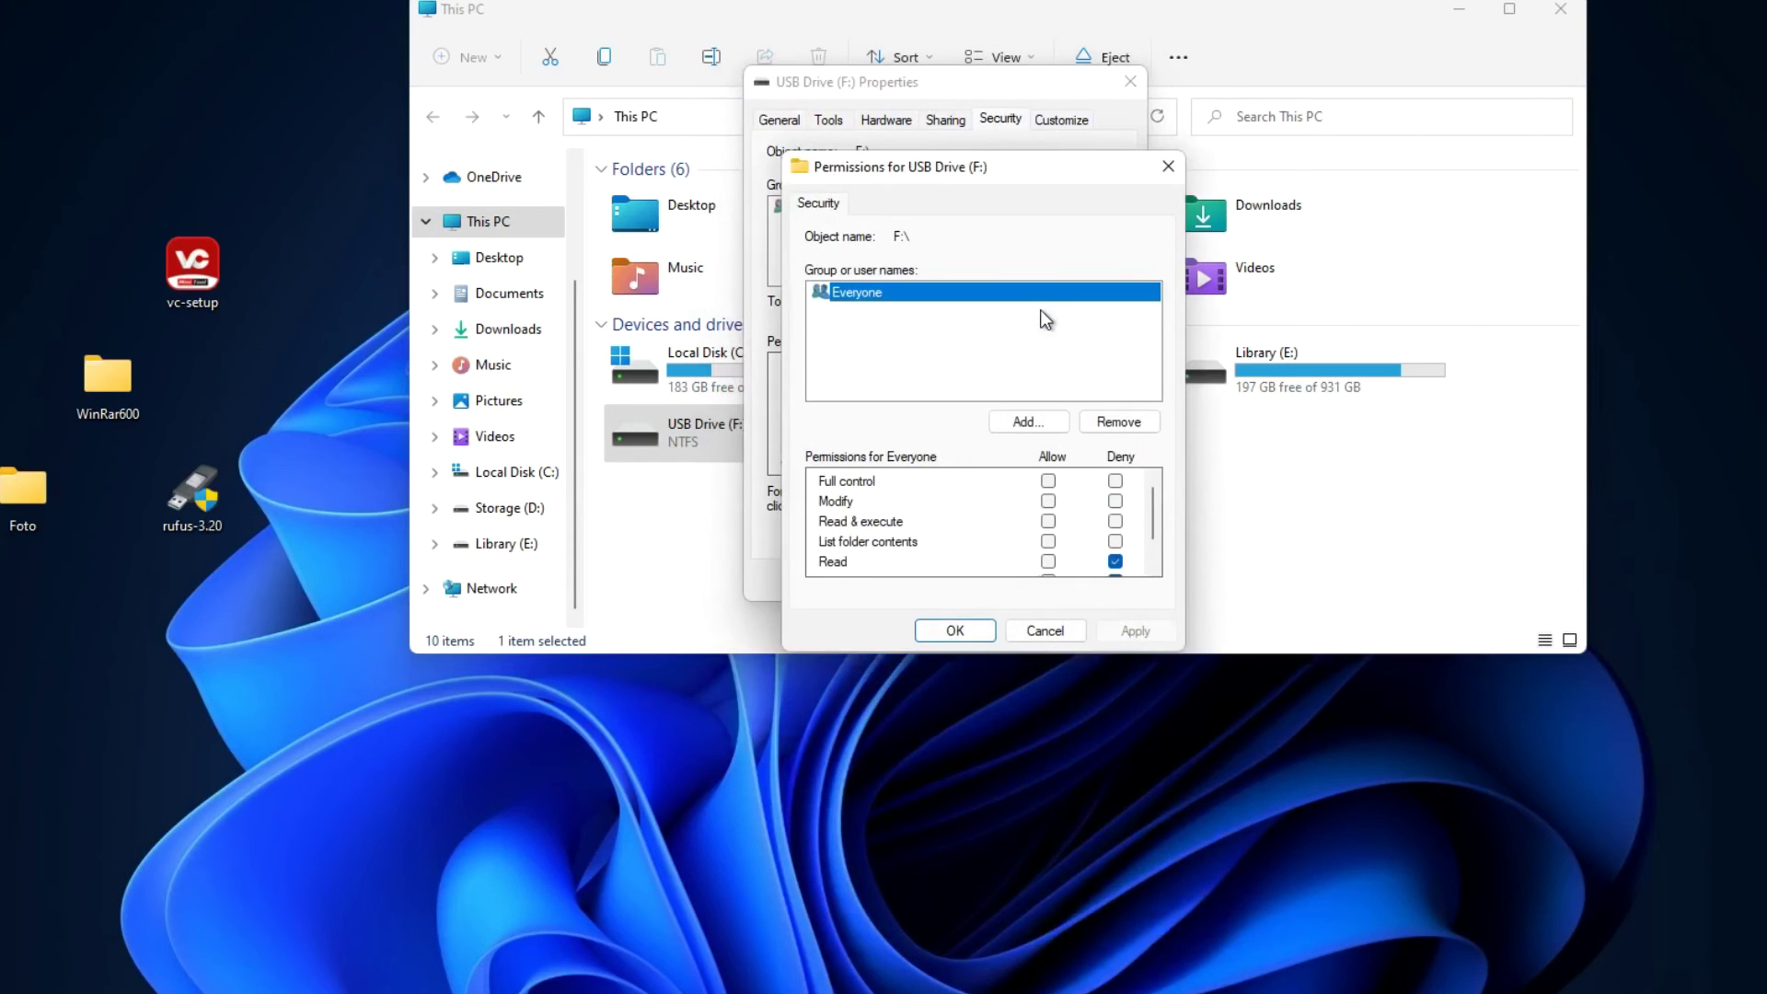
left_click_drag(1153, 509, 1156, 552)
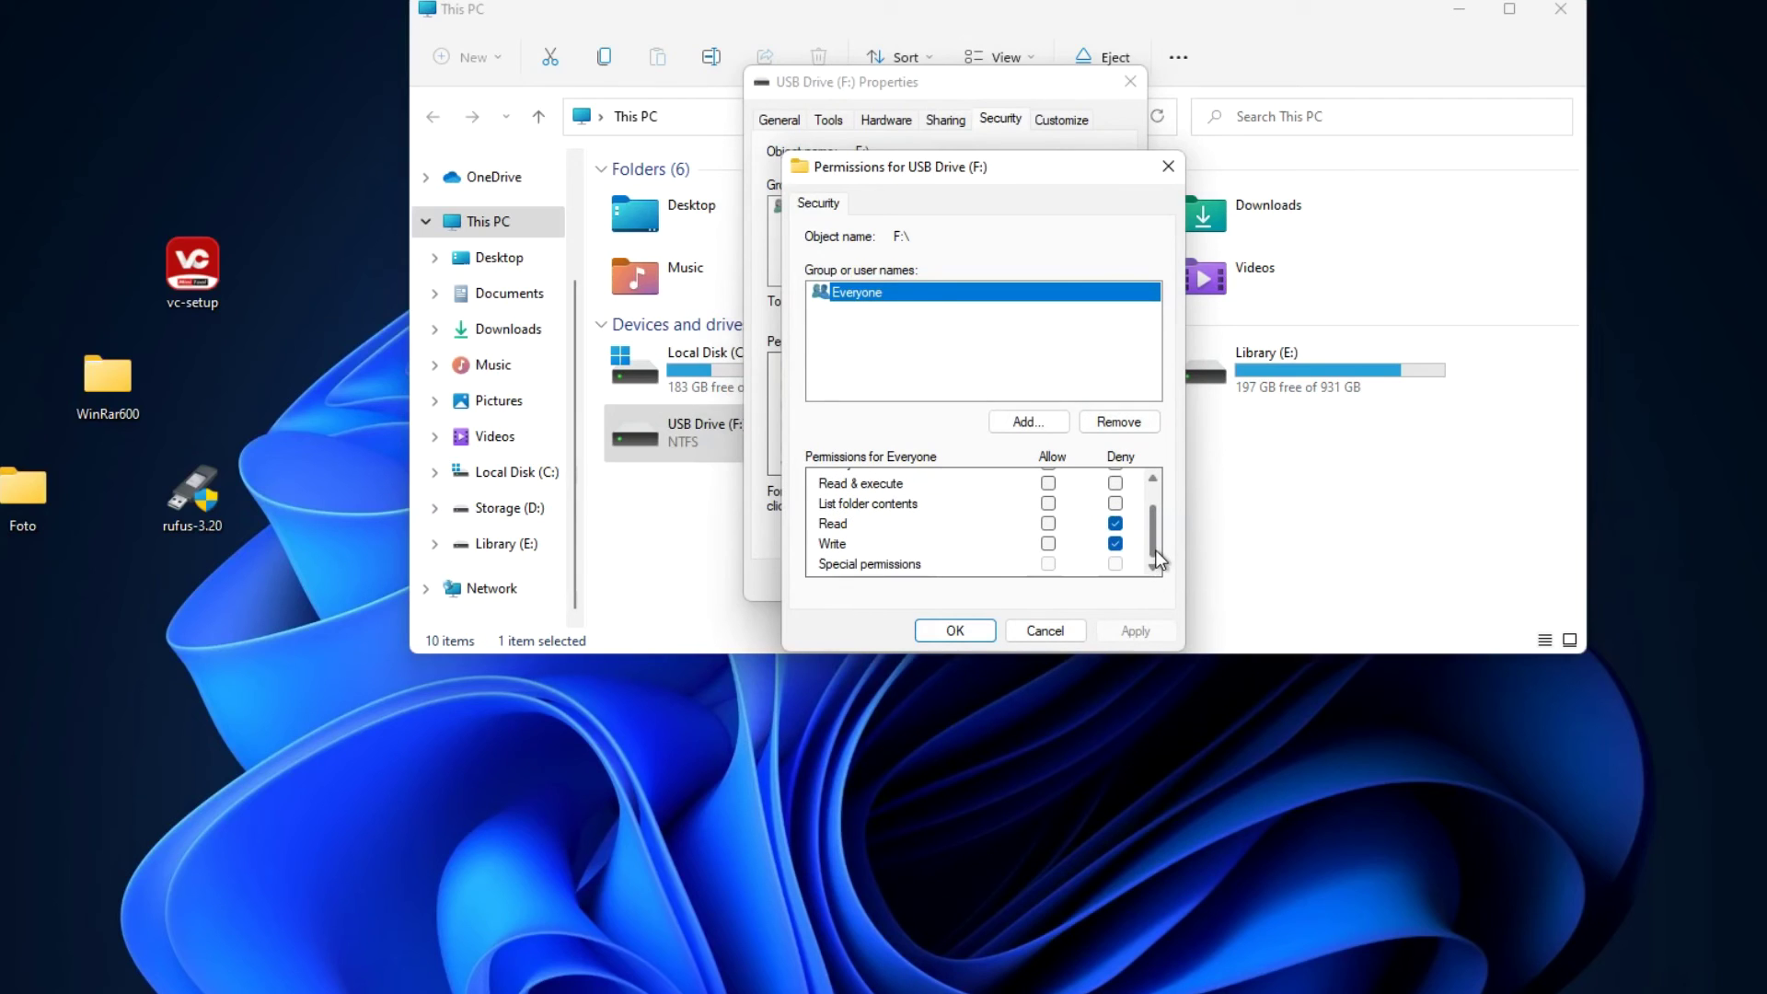
left_click(1049, 524)
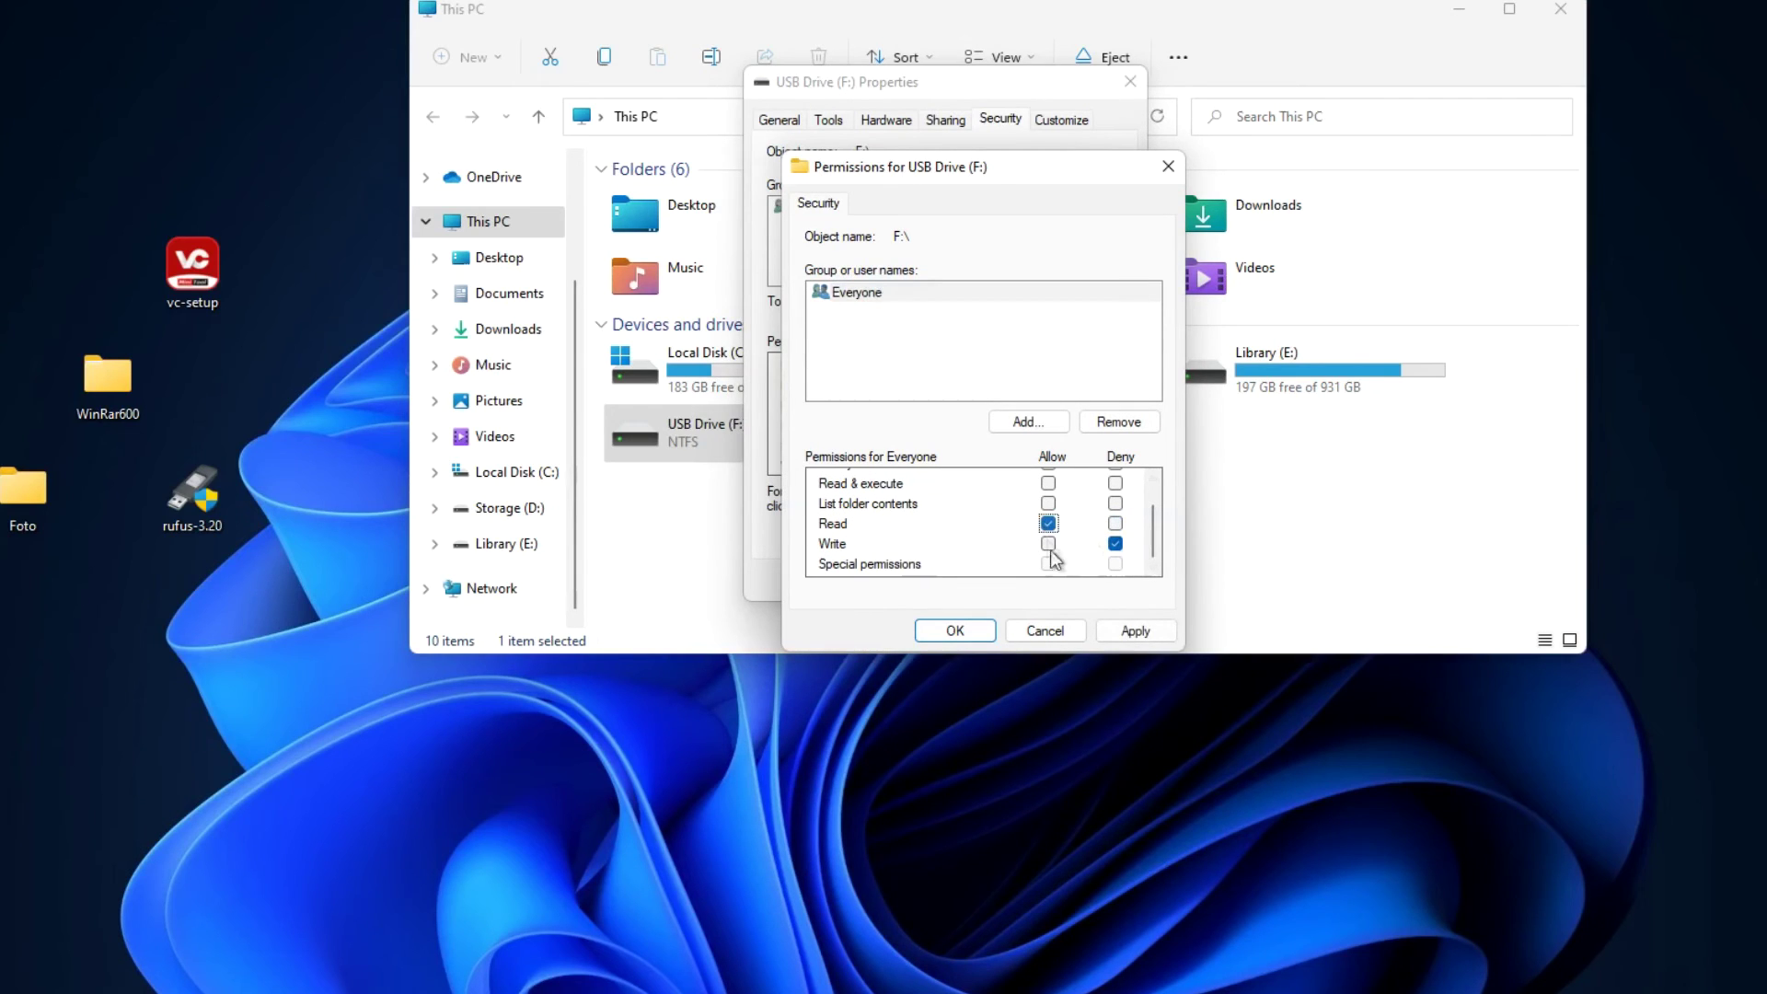
left_click(1133, 631)
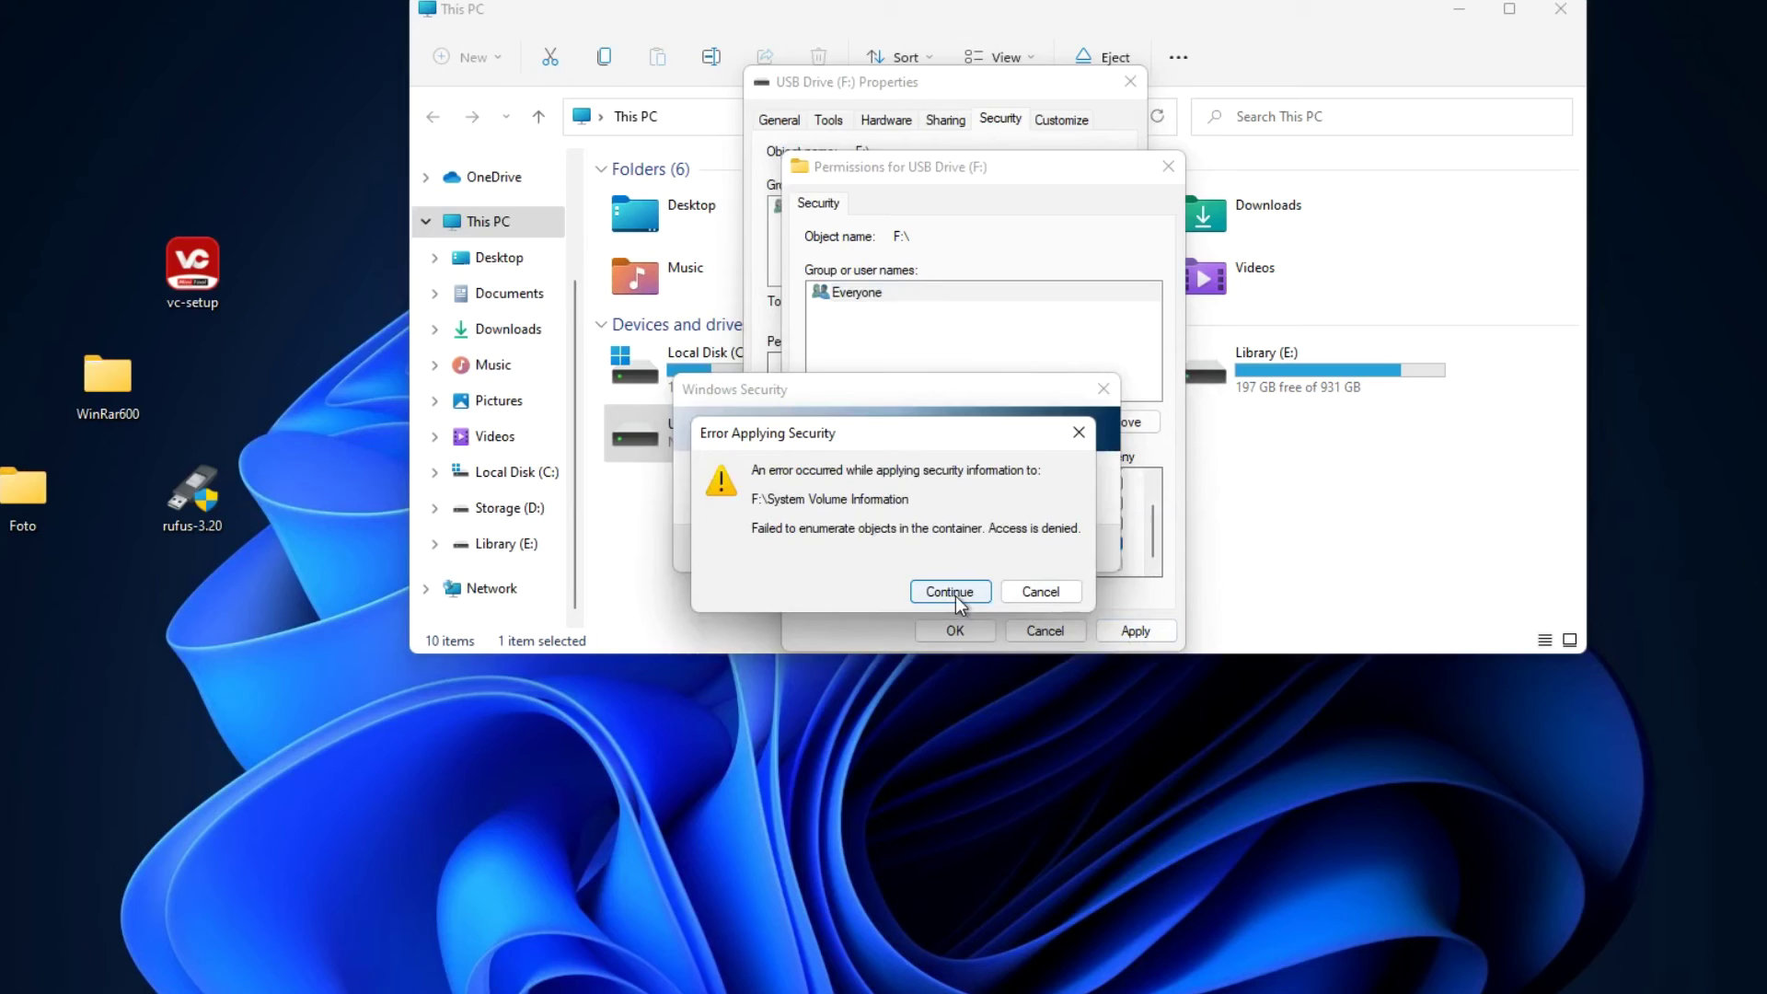
left_click(951, 591)
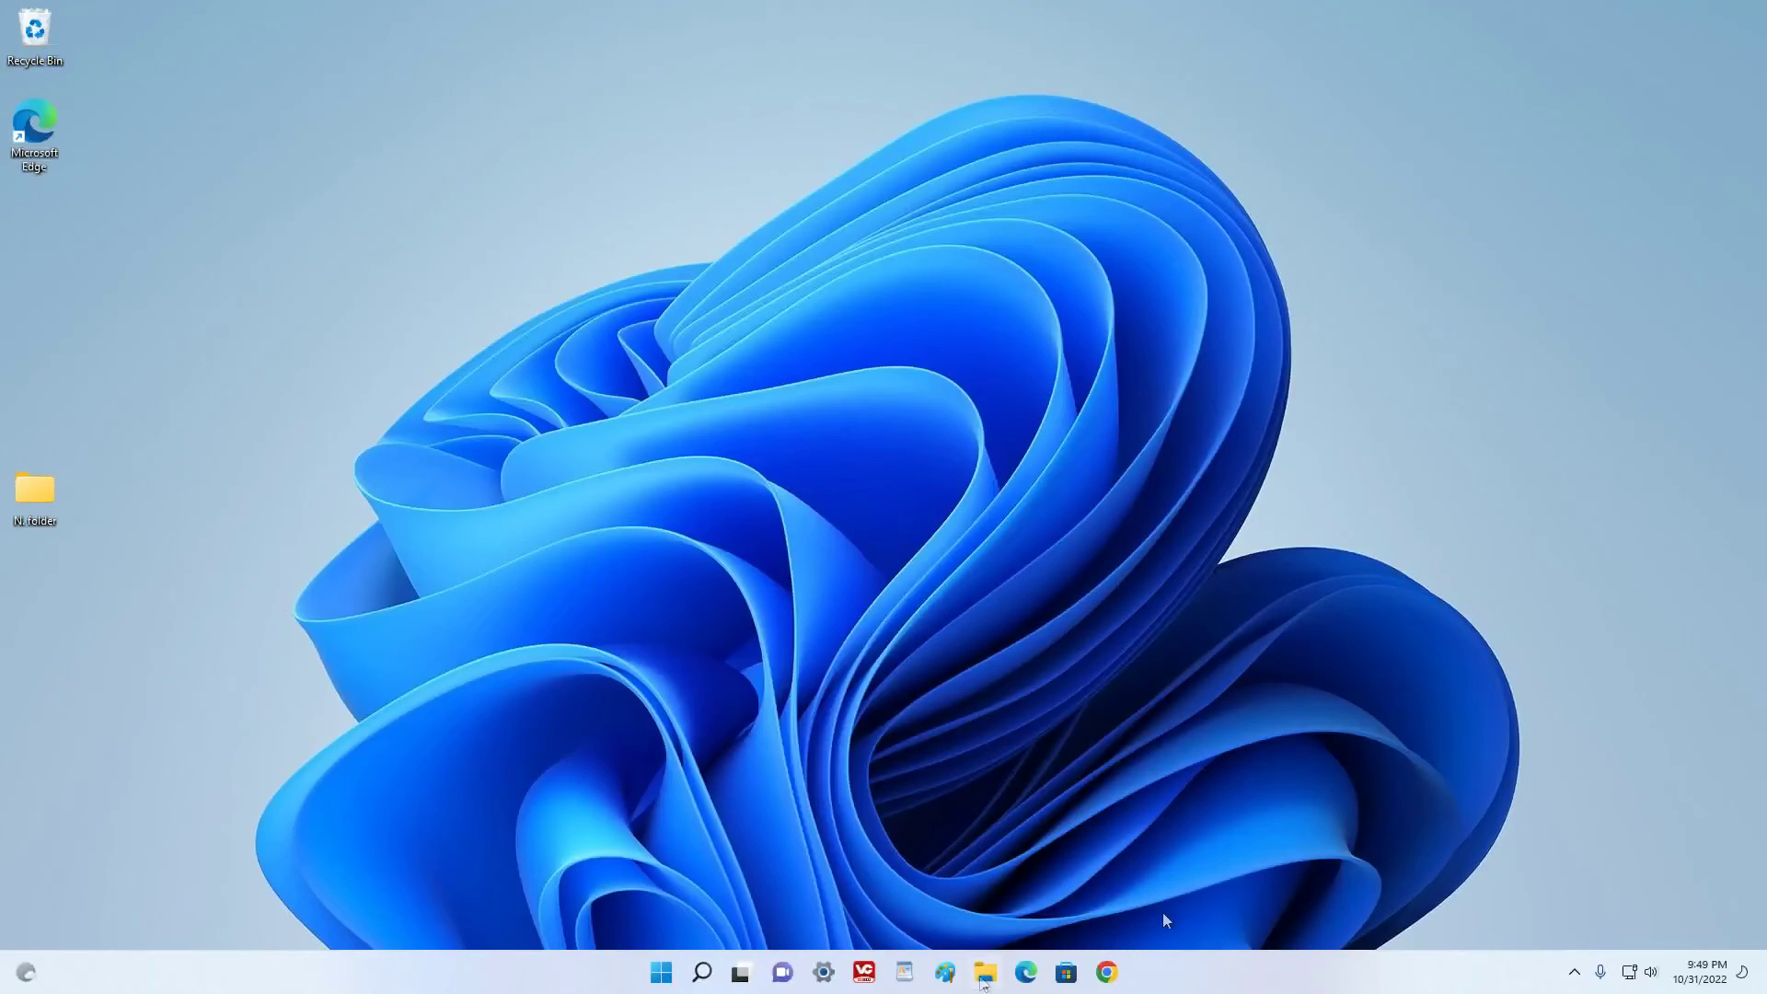
Copy WinRar600, rufus-3.20 and vc-setup from MY DATA (G:) to the desktop, returning to This PC
left_click(983, 978)
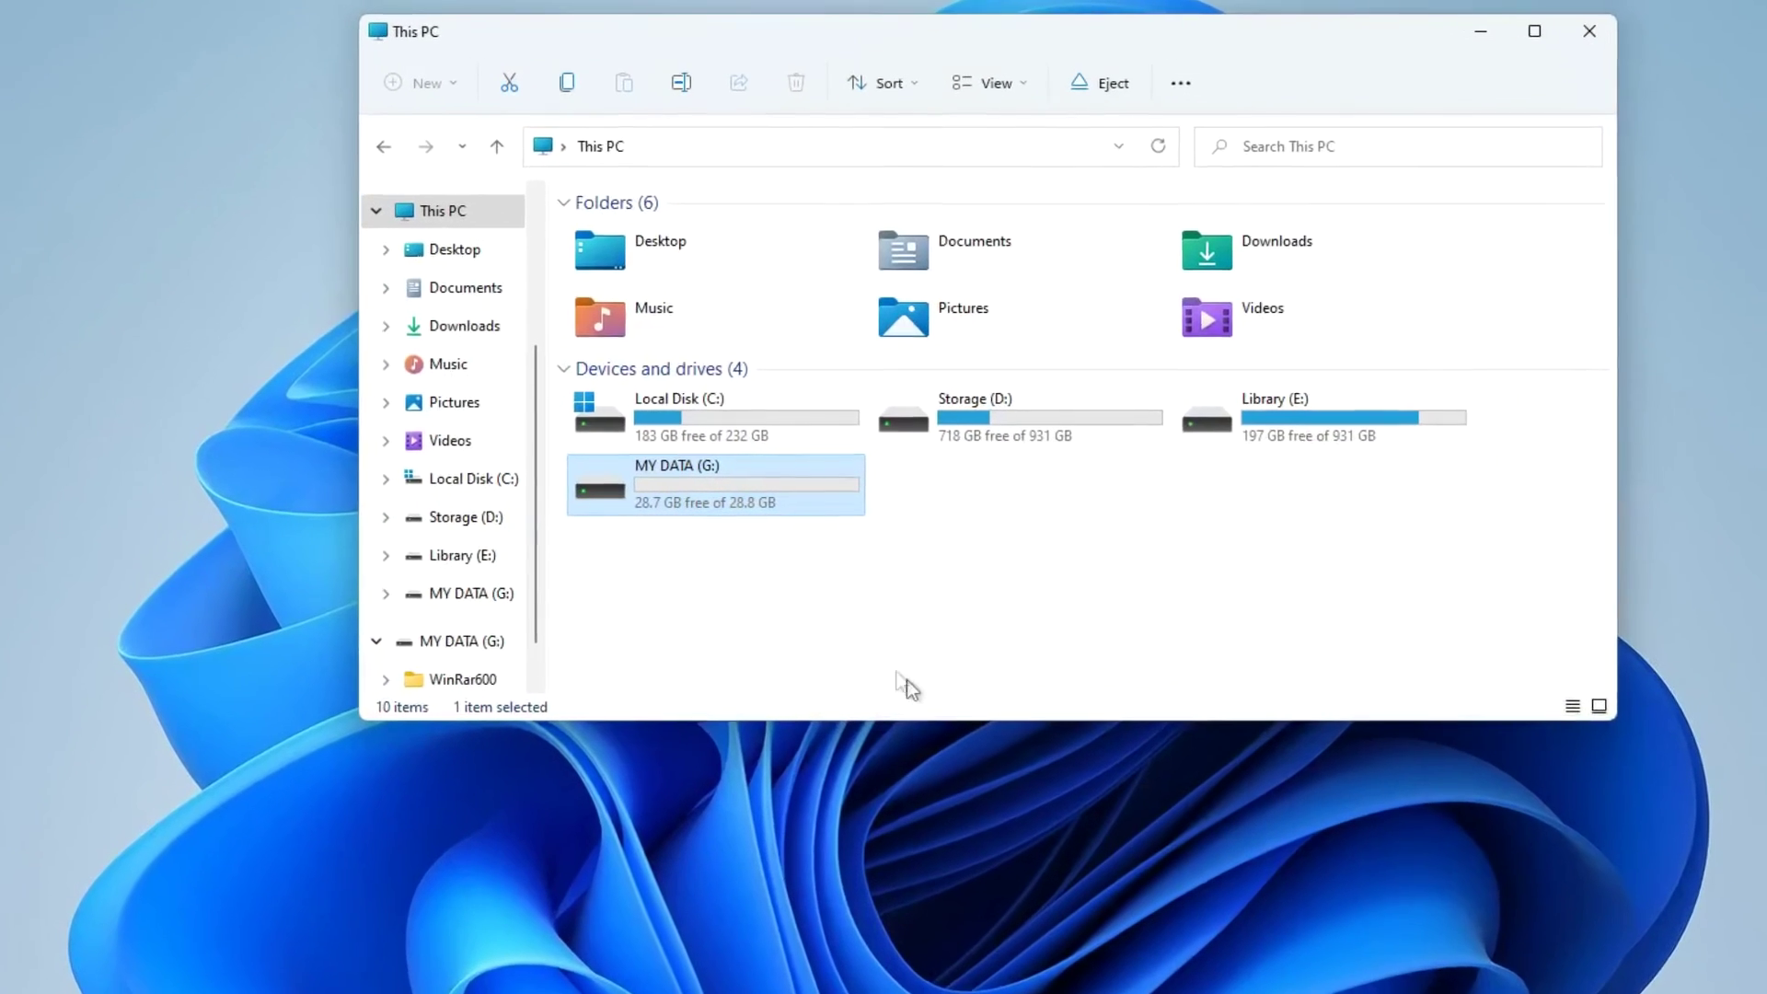
double_click(756, 506)
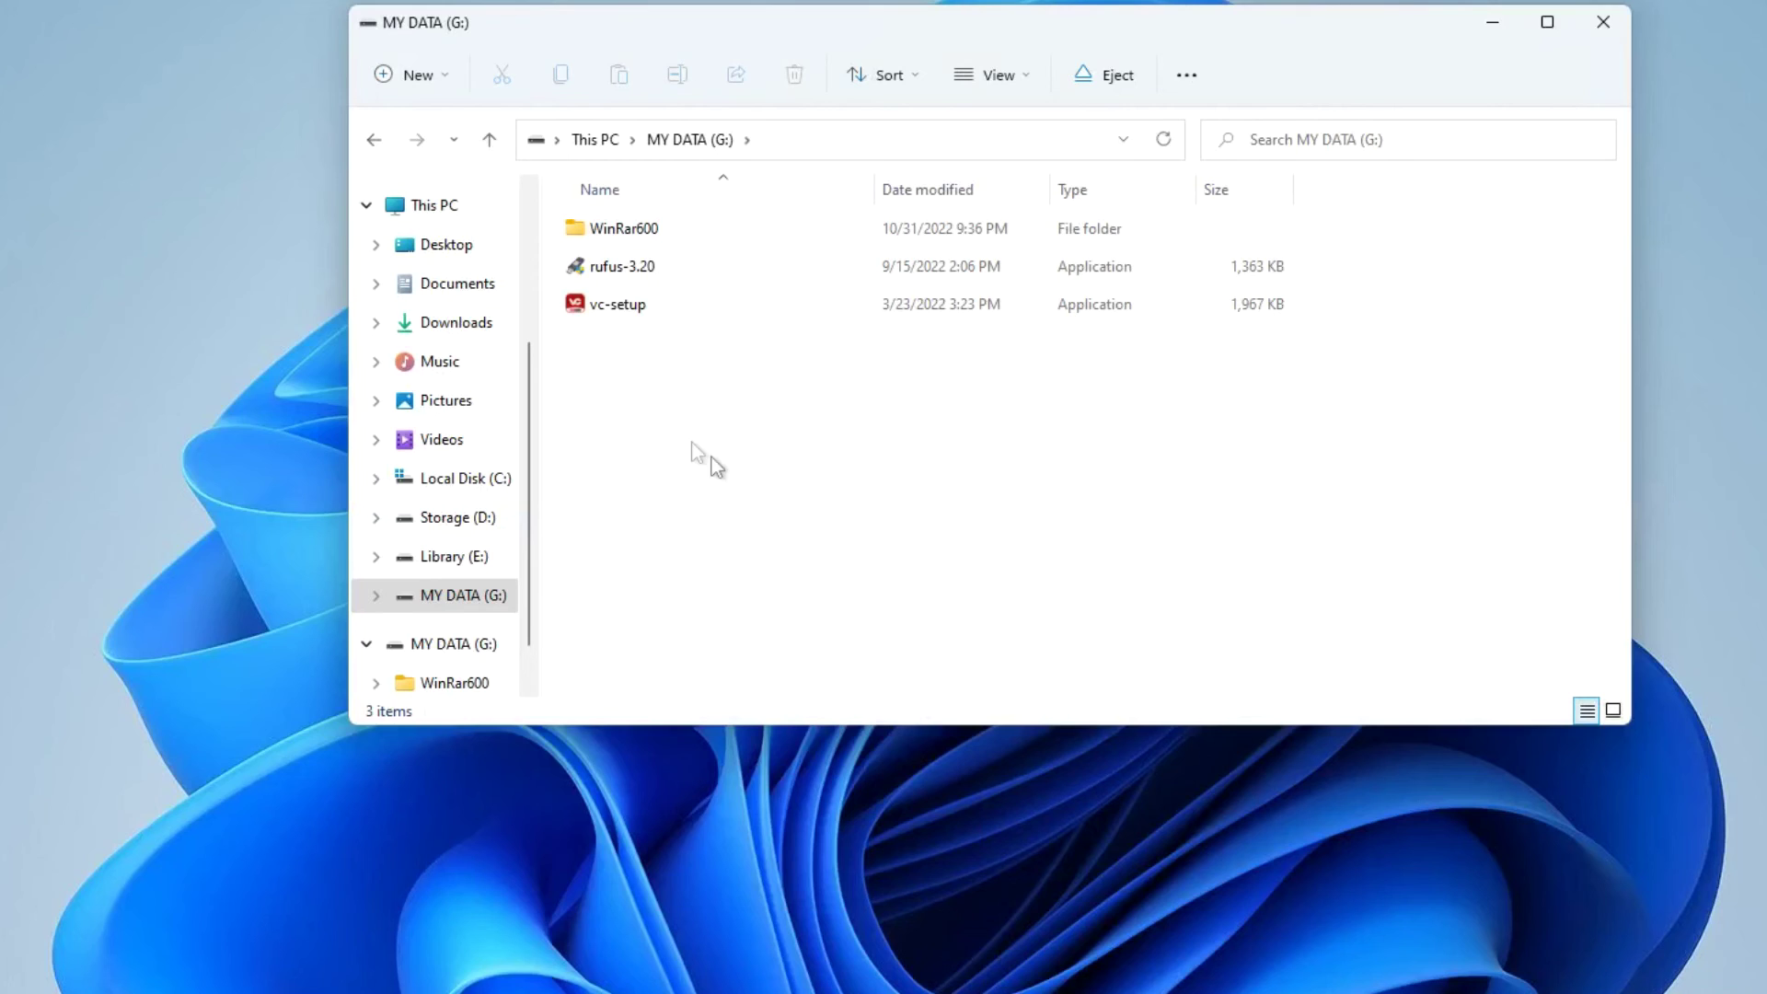
mouse_move(571, 338)
left_mouse_down()
mouse_move(578, 230)
mouse_move(158, 334)
left_mouse_up()
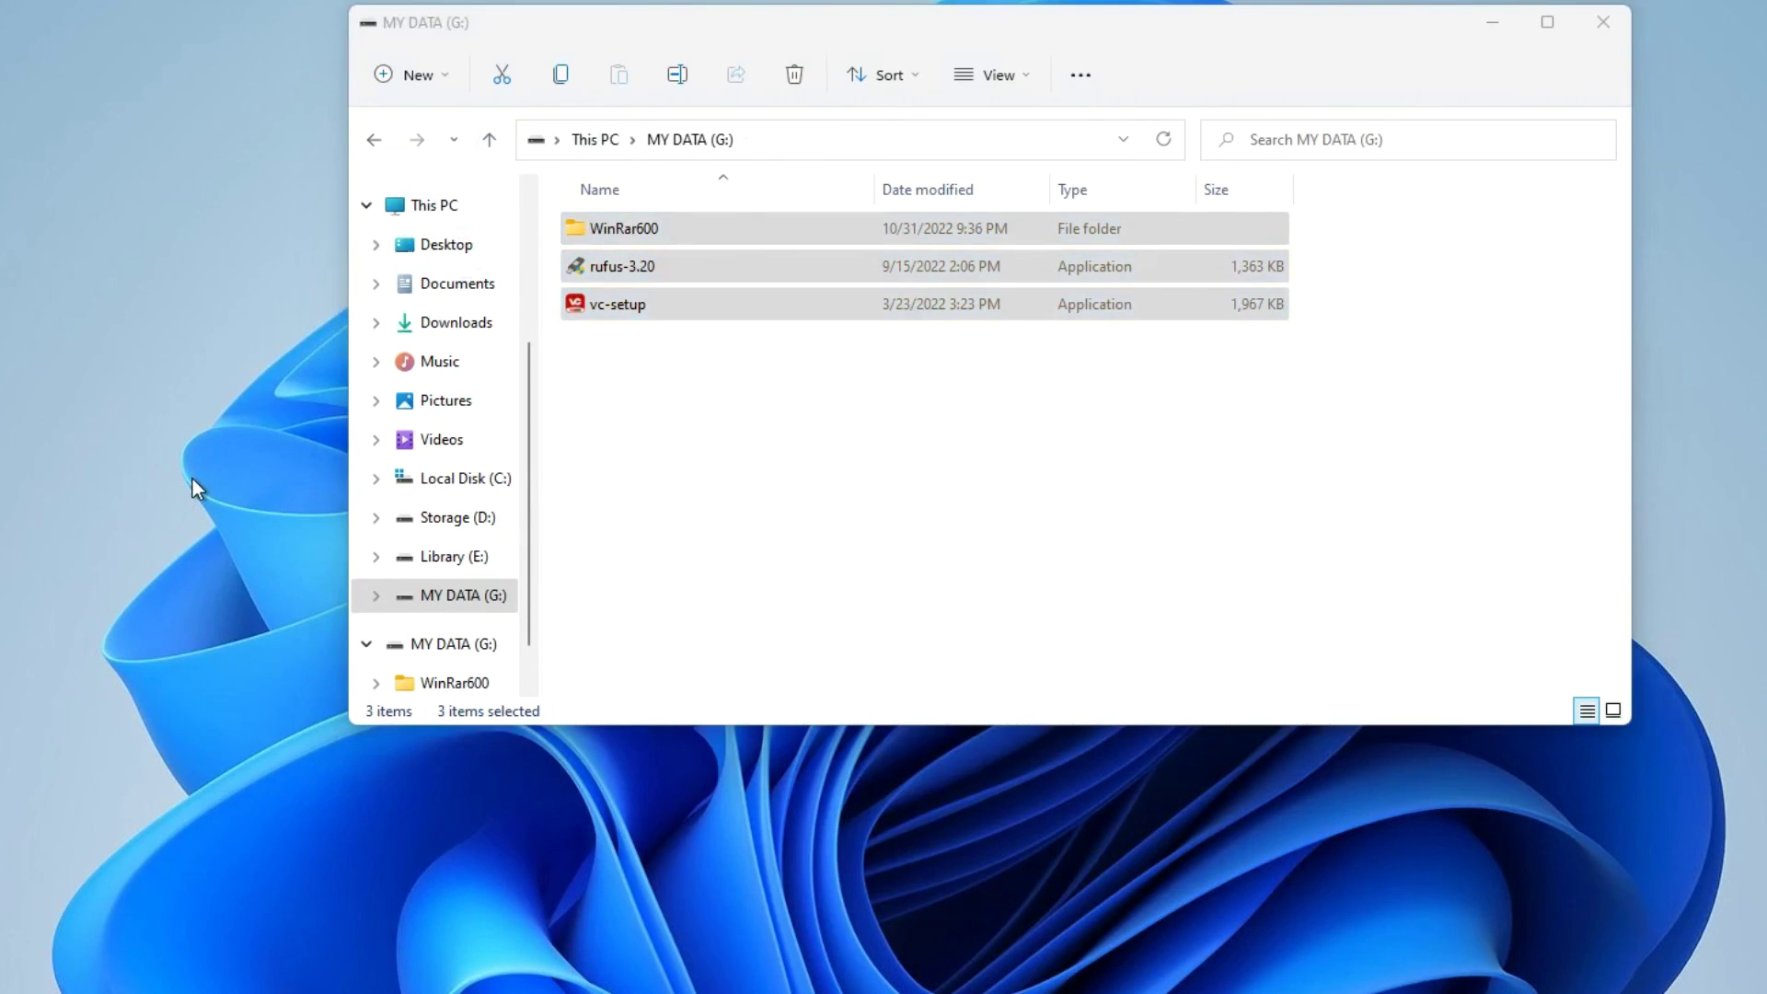
left_click(488, 141)
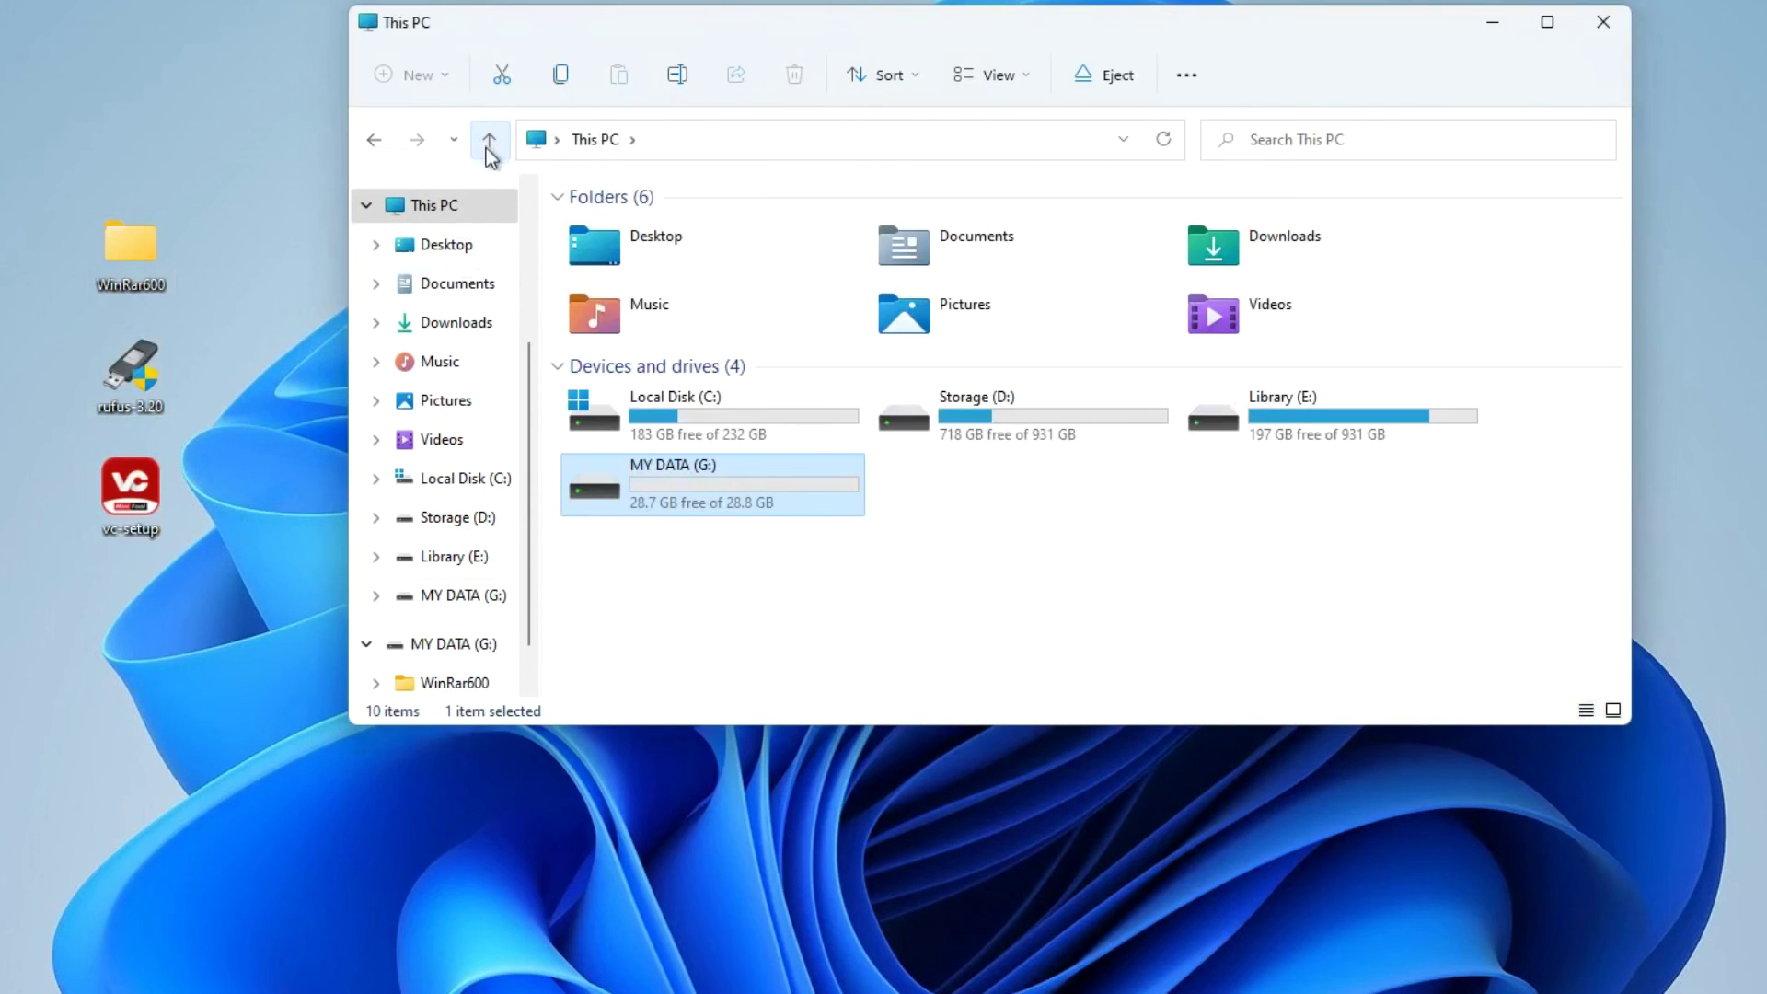
right_click(737, 475)
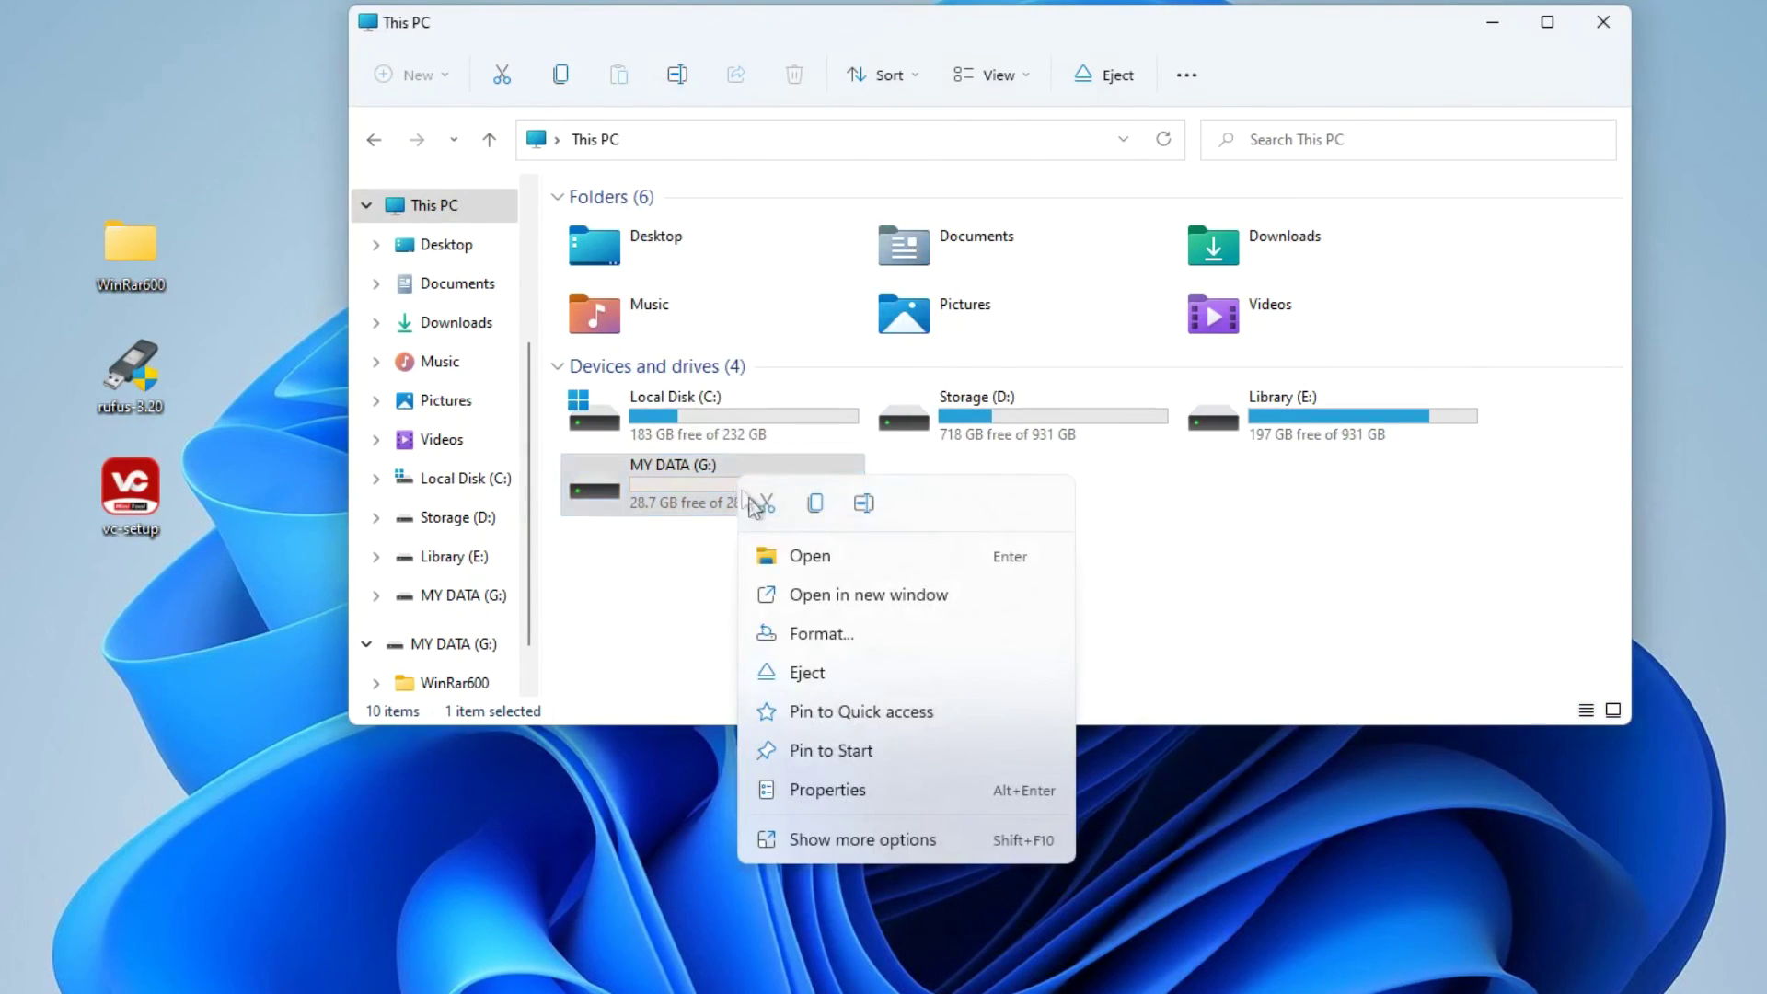
Quick-format MY DATA (G:) as NTFS, accepting the data-erase and drive-in-use warnings
left_click(979, 637)
left_click_drag(614, 341, 747, 221)
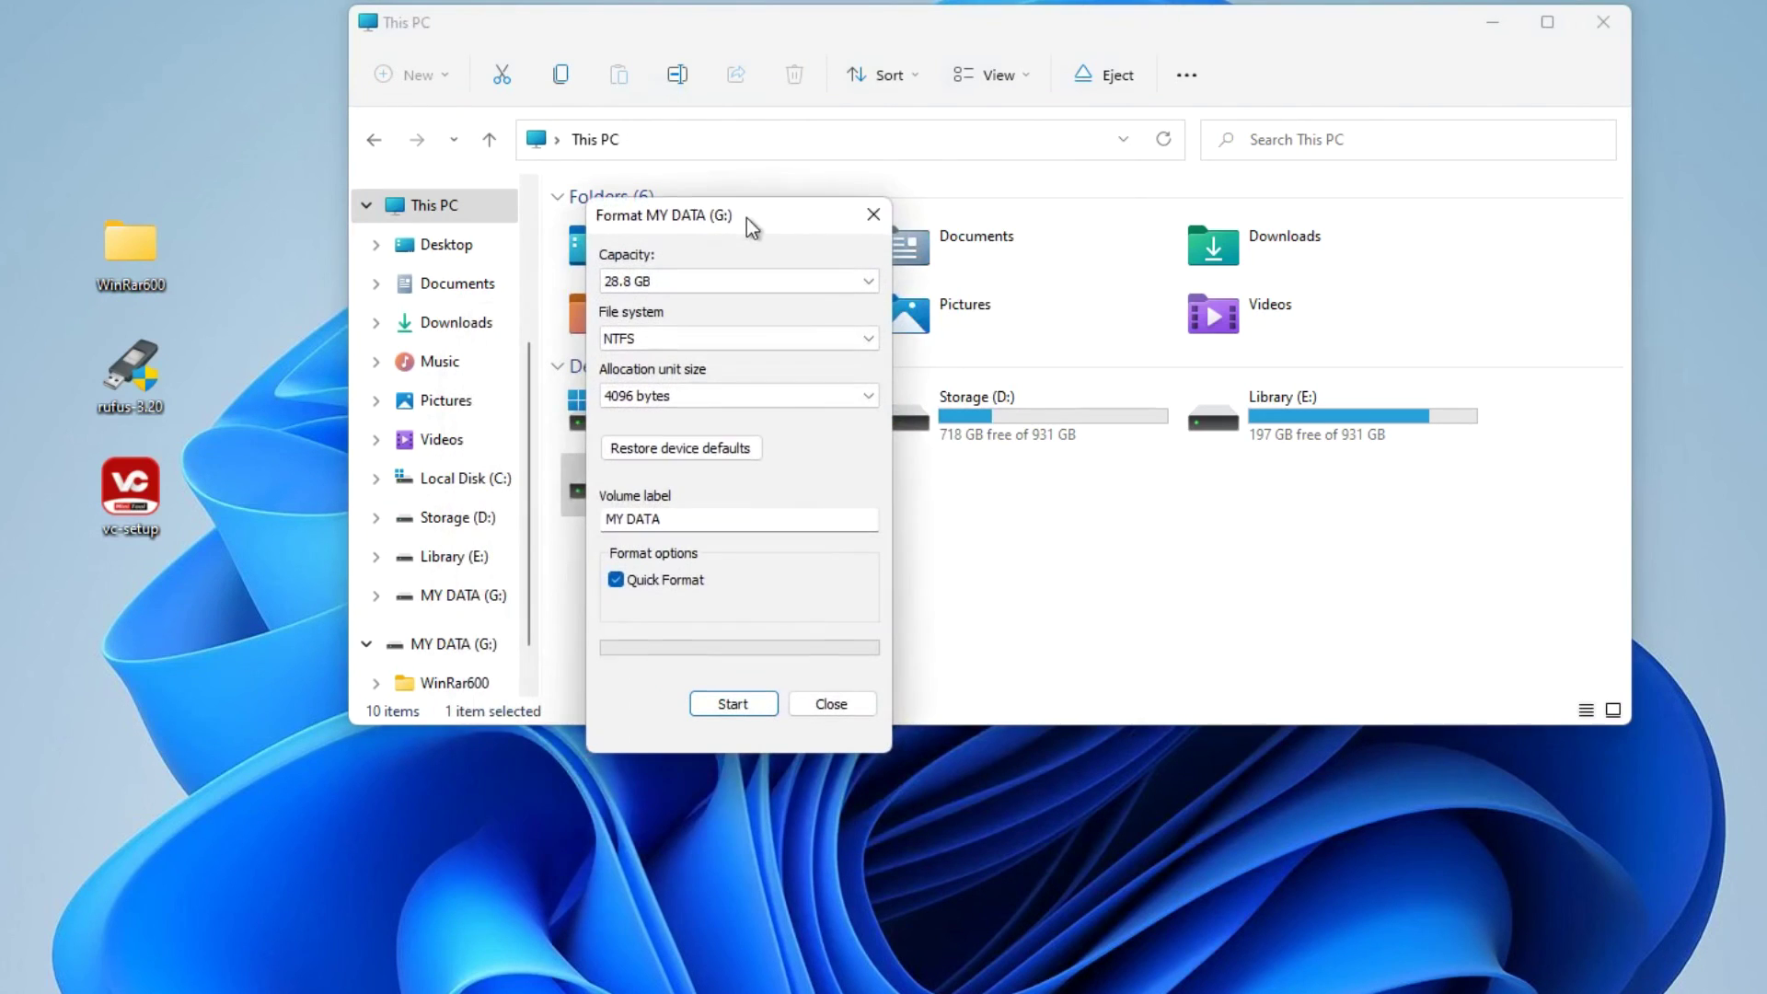
left_click(766, 705)
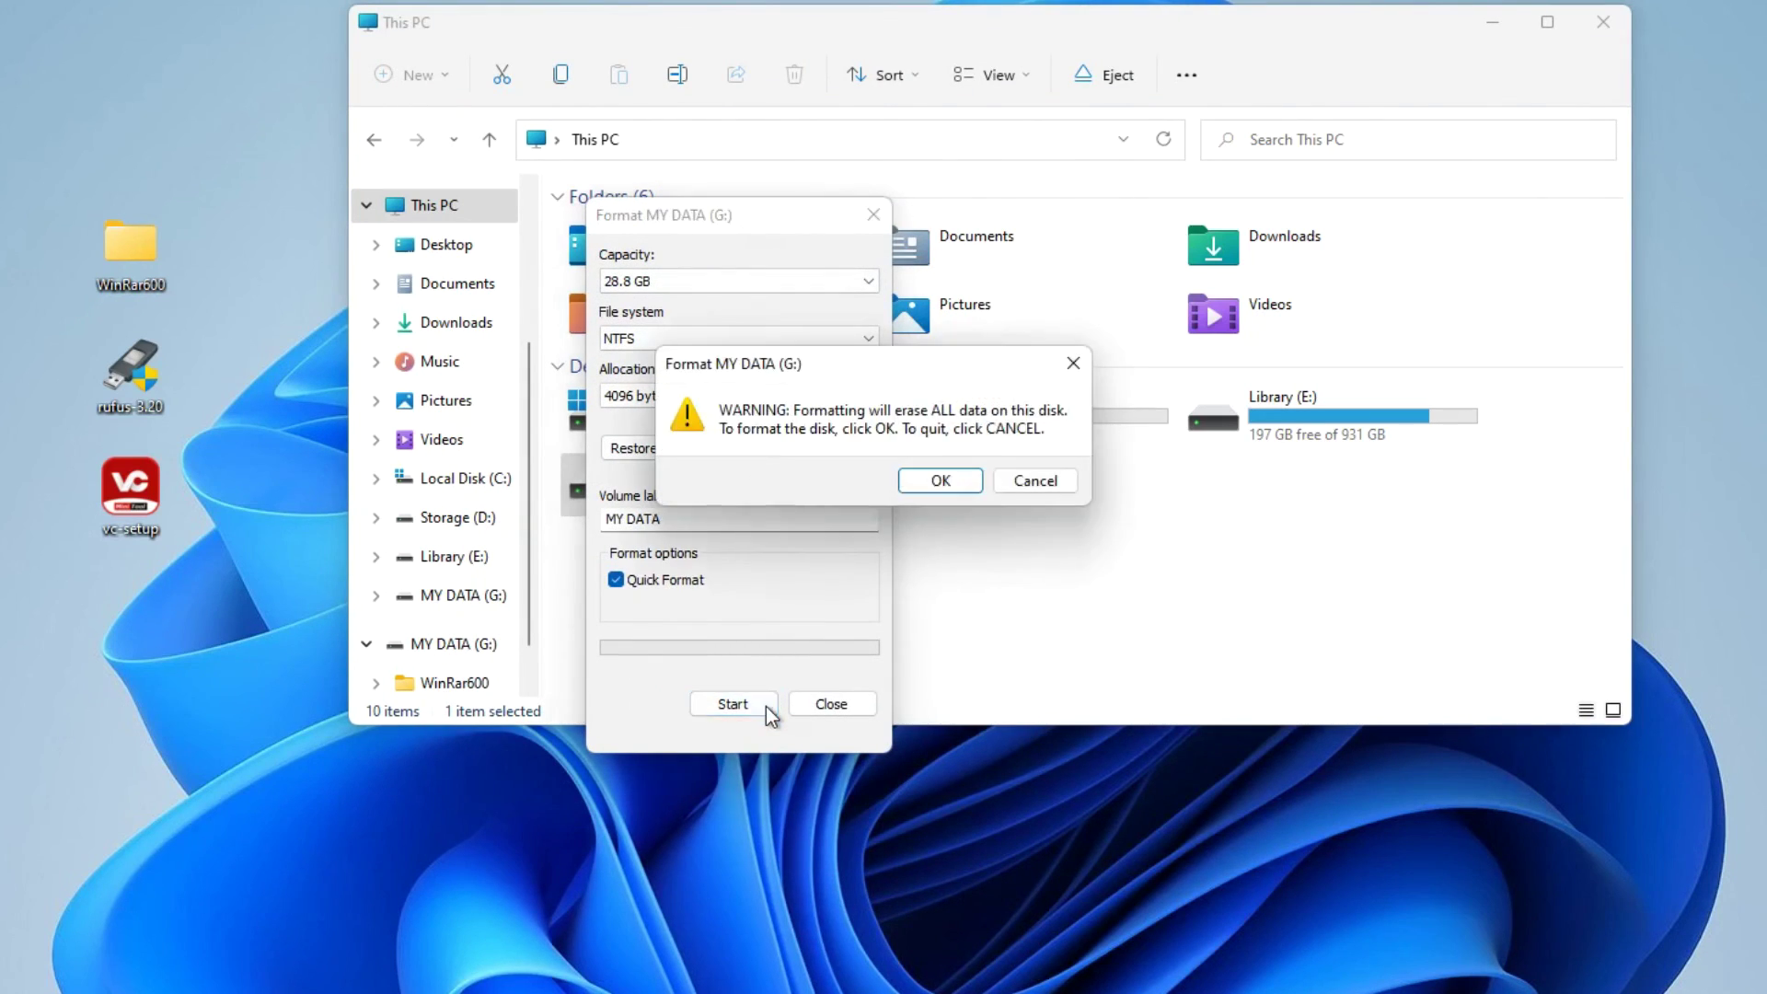
left_click(924, 479)
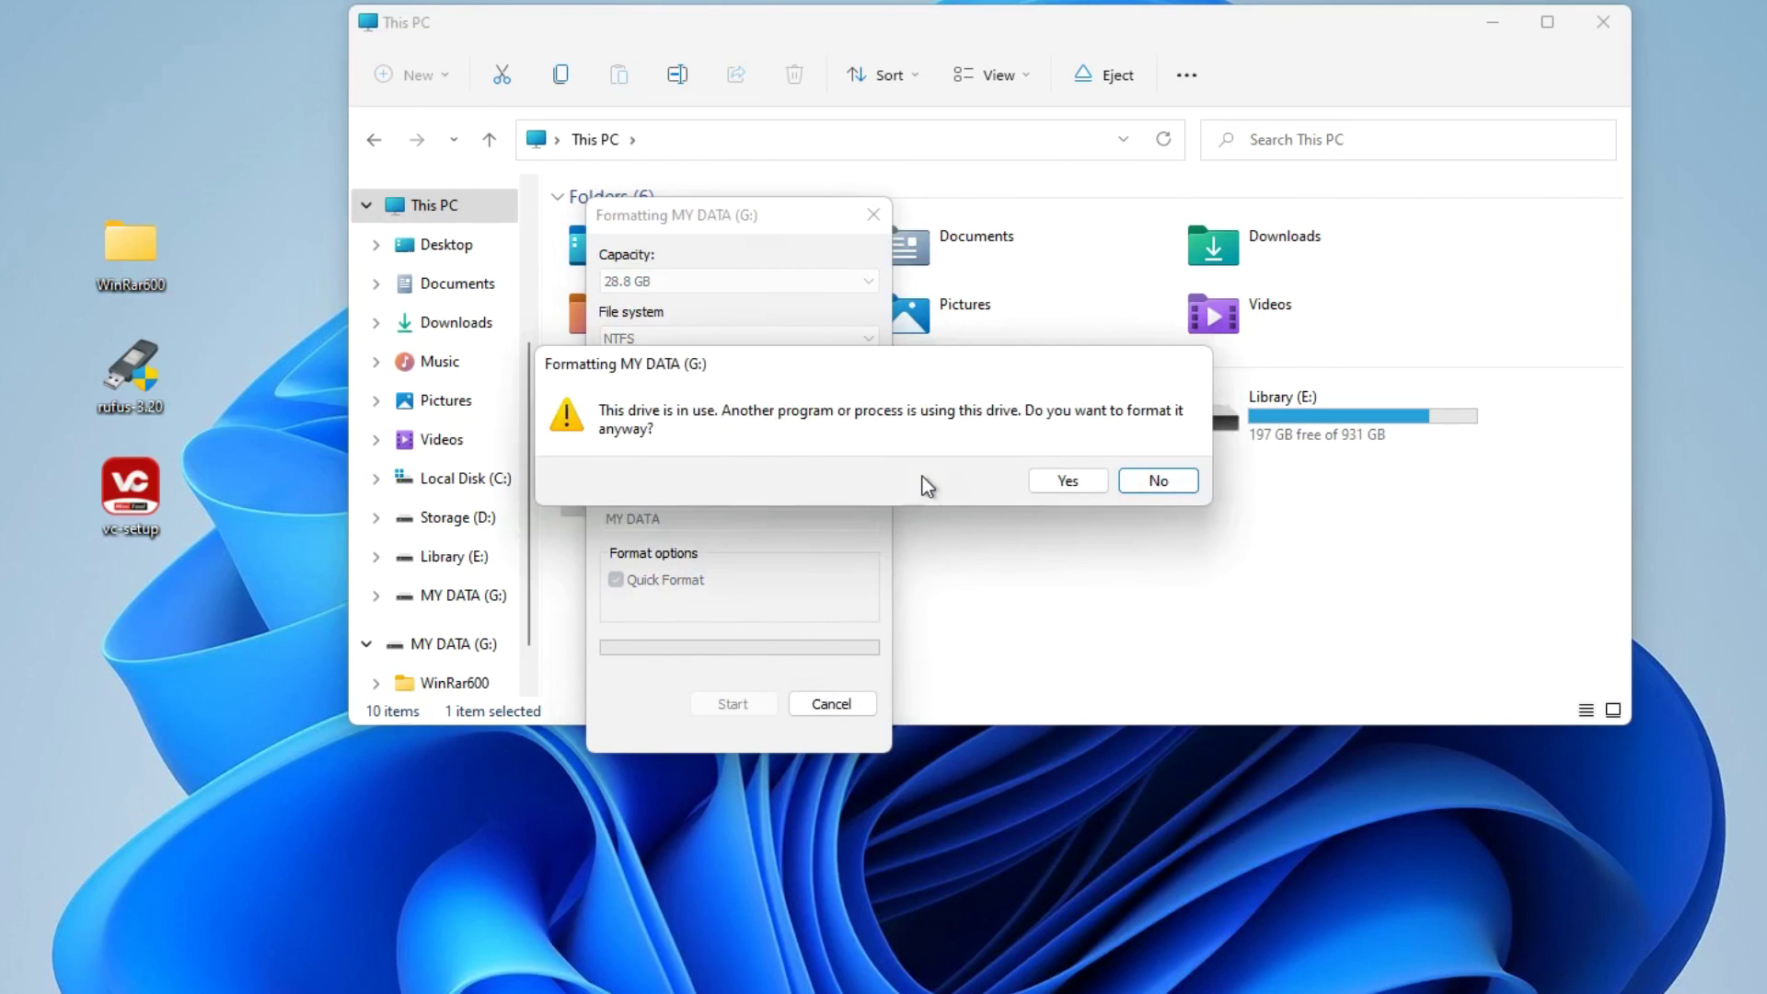
left_click(1061, 482)
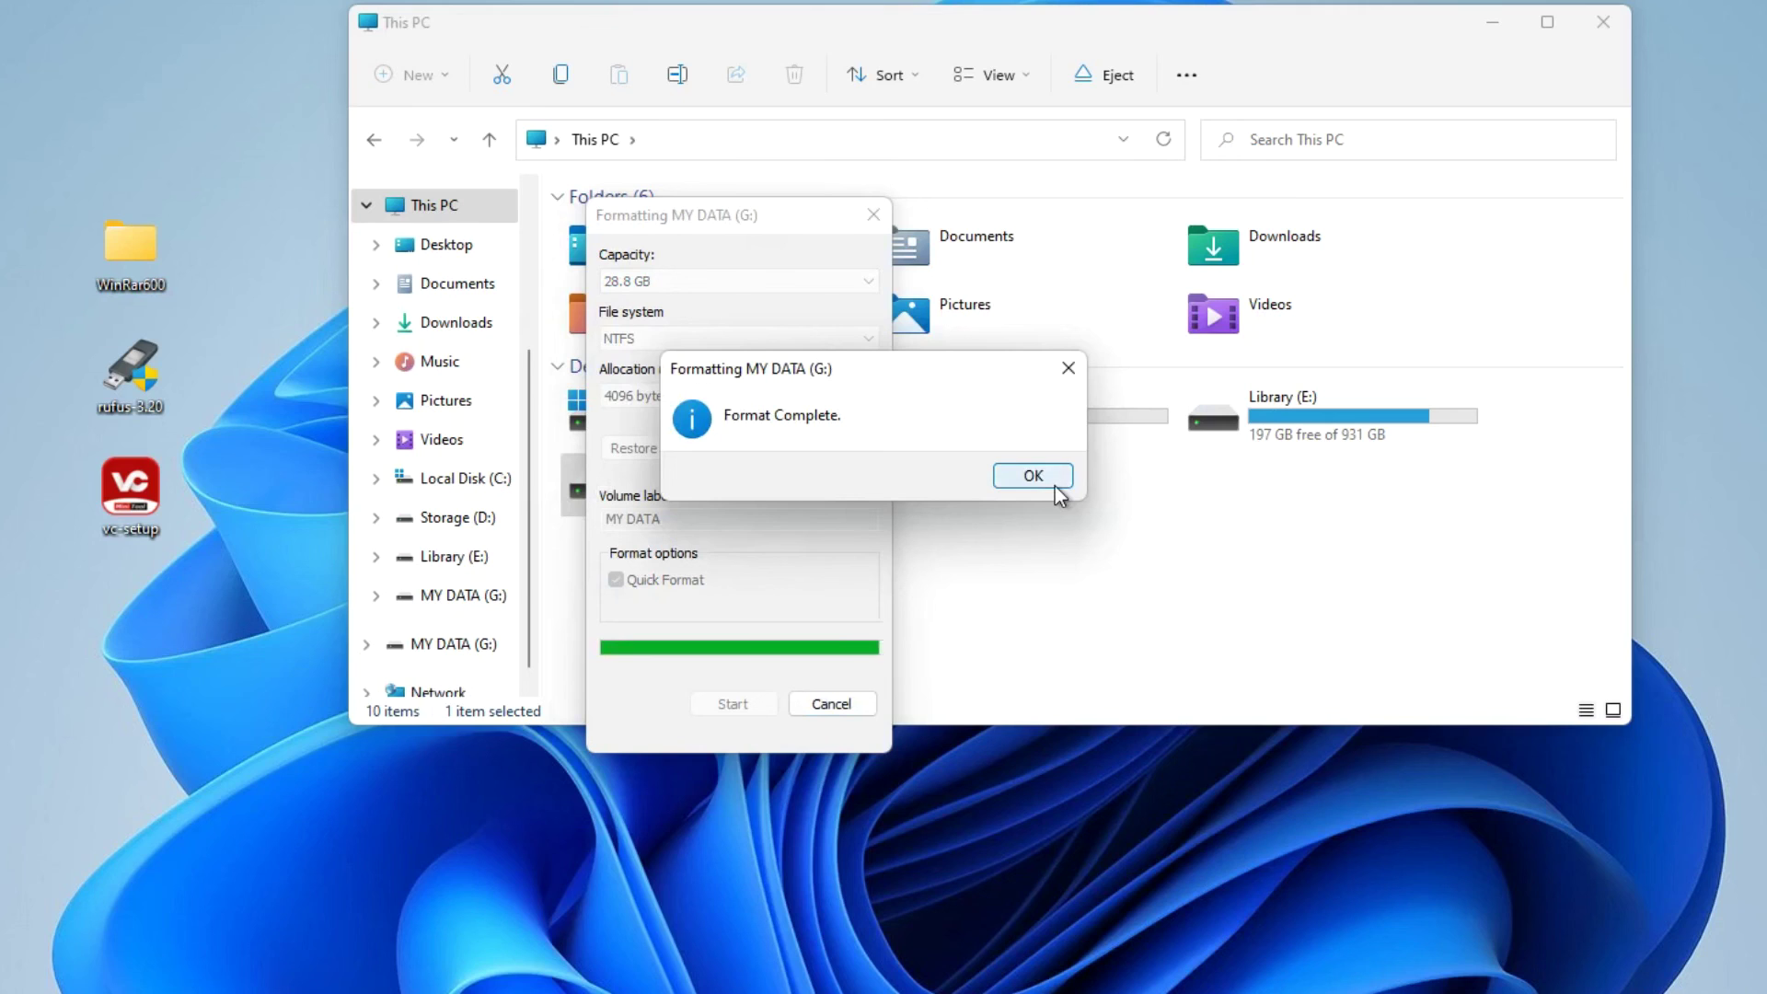
left_click(1053, 482)
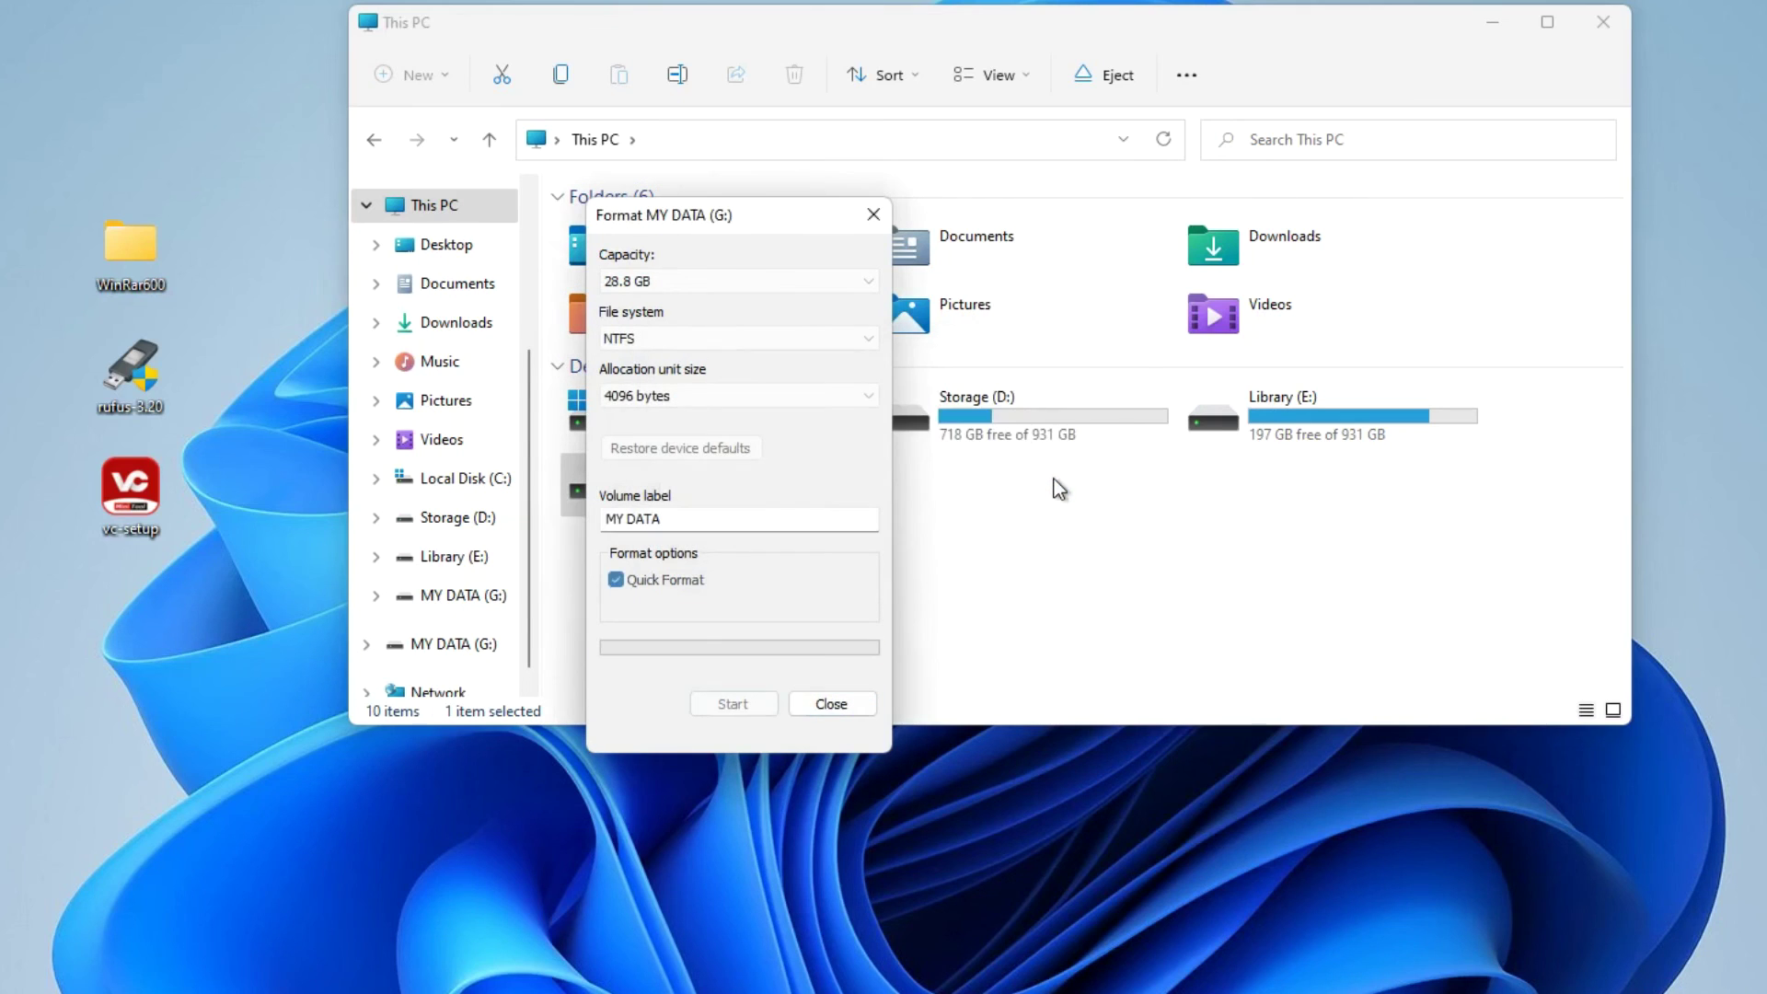
left_click(833, 704)
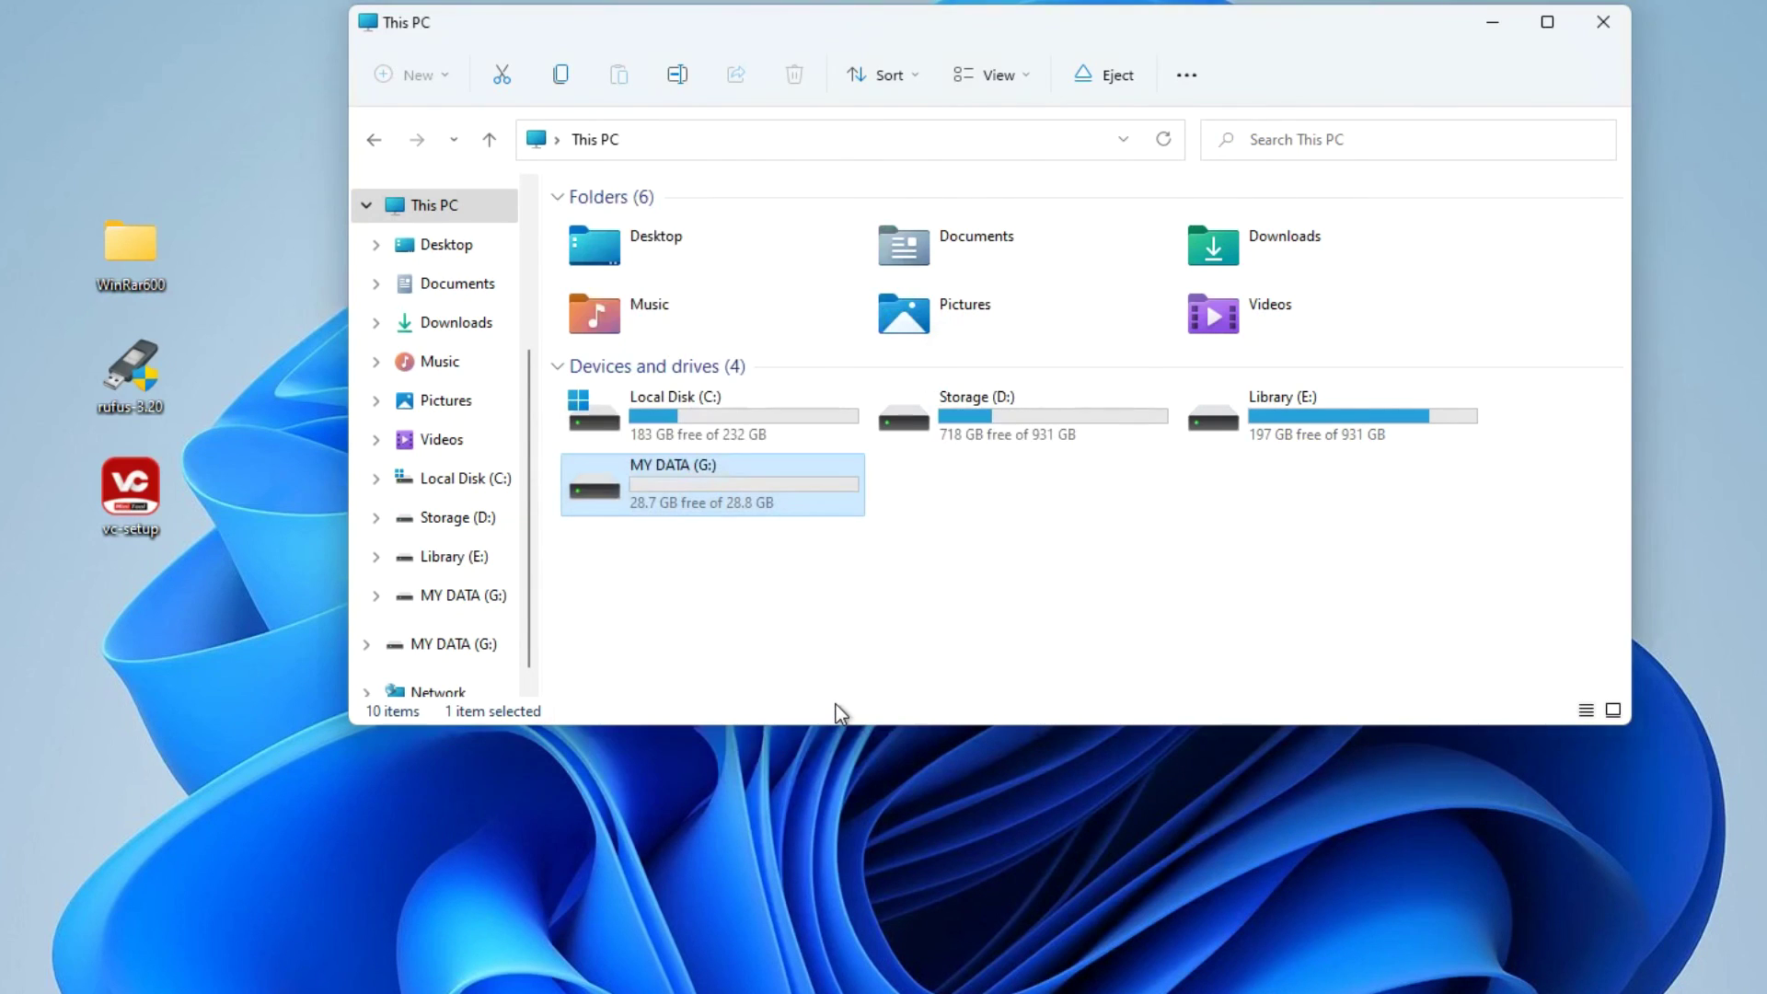
Check MY DATA (G:) shows 0 items and rearrange the three copied desktop items
double_click(727, 482)
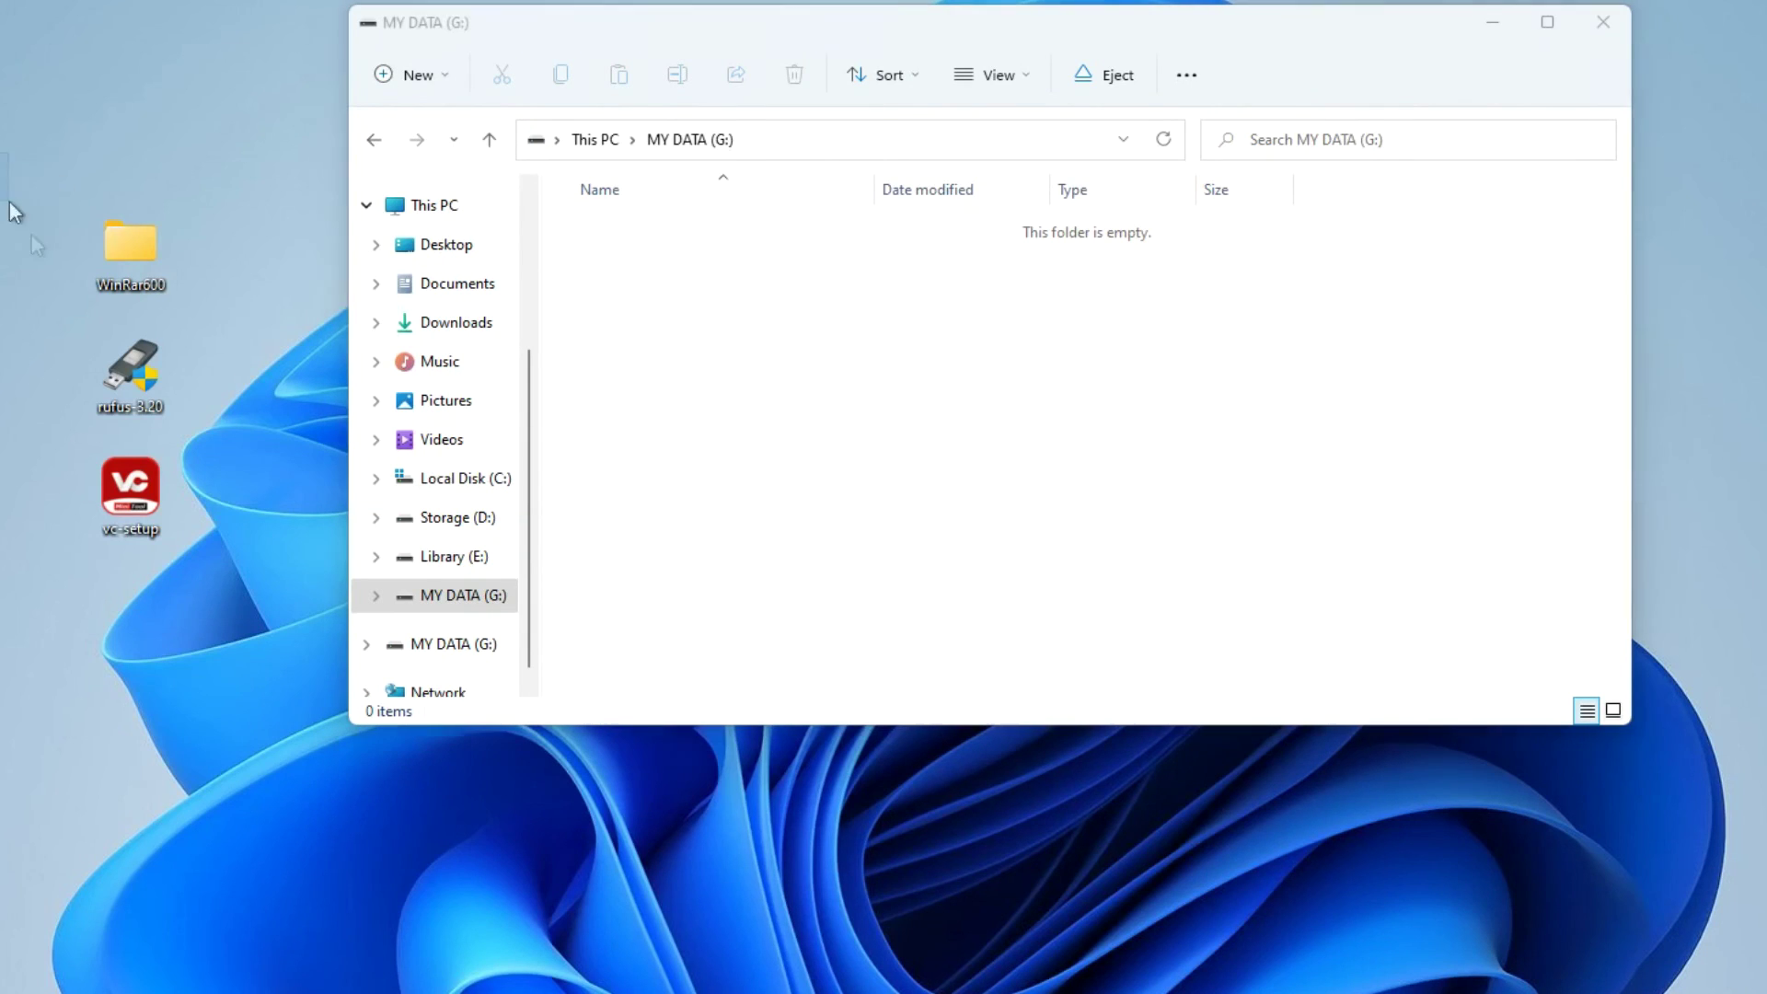
mouse_move(14, 157)
left_mouse_down()
mouse_move(198, 543)
mouse_move(727, 487)
mouse_move(741, 580)
left_mouse_up()
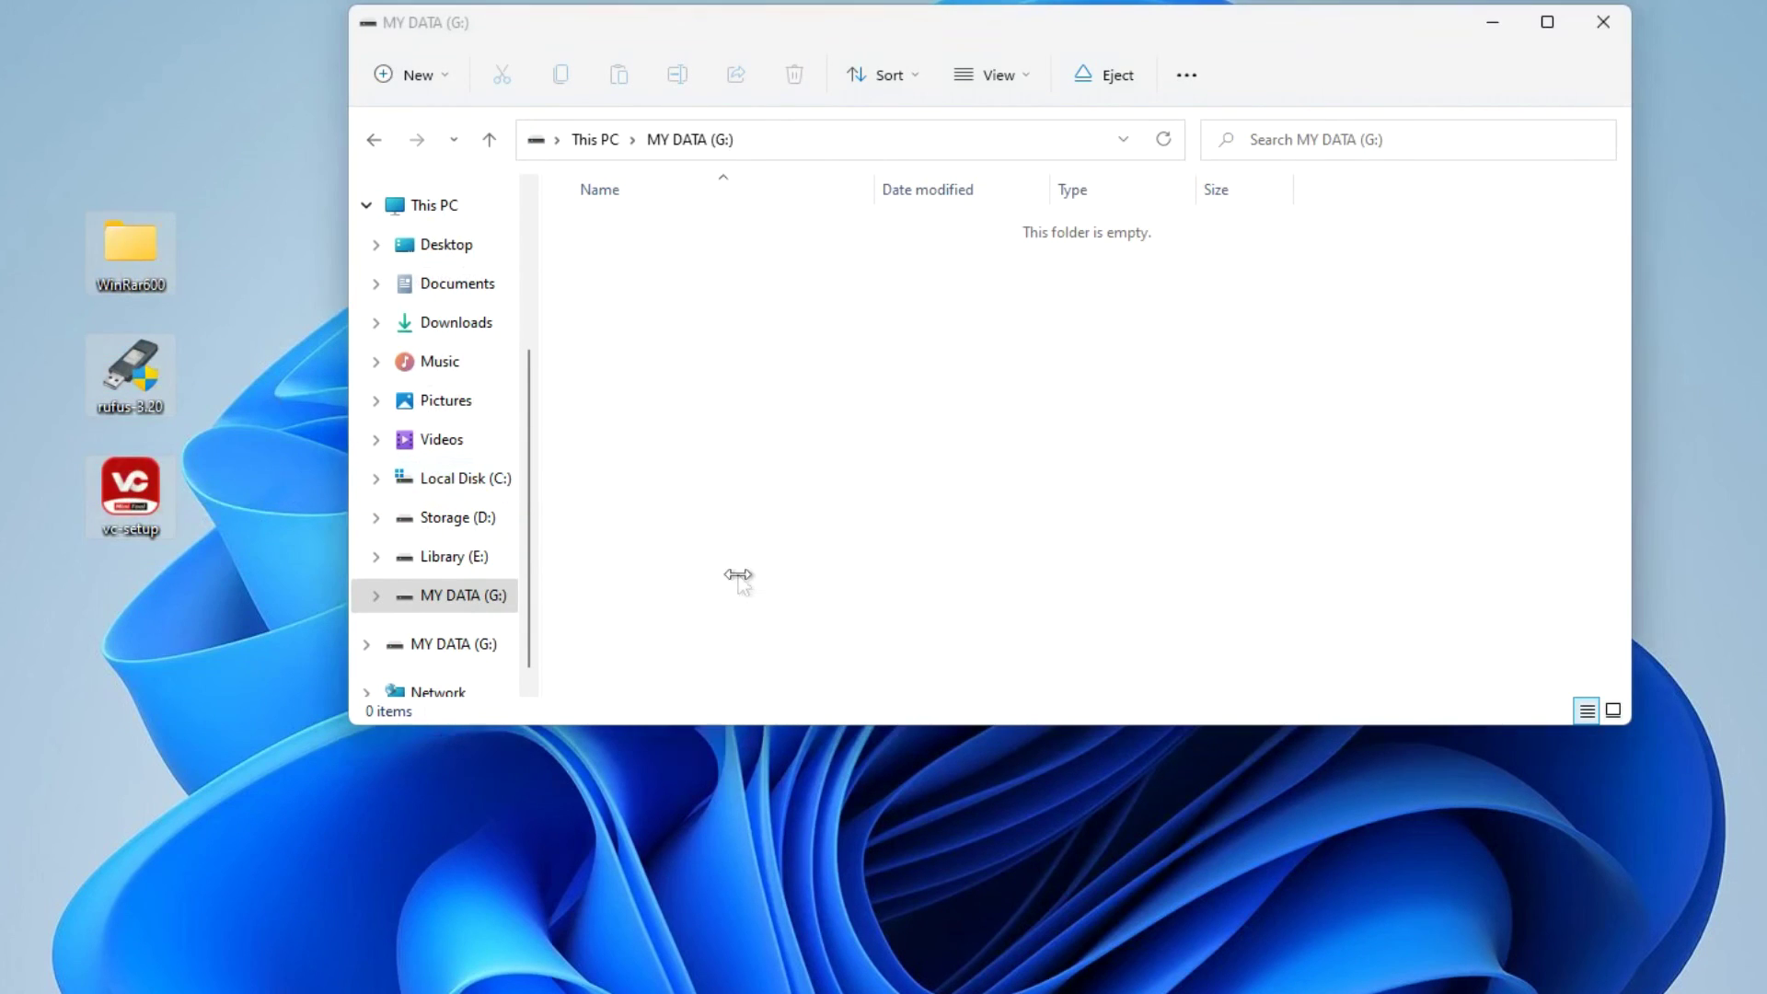